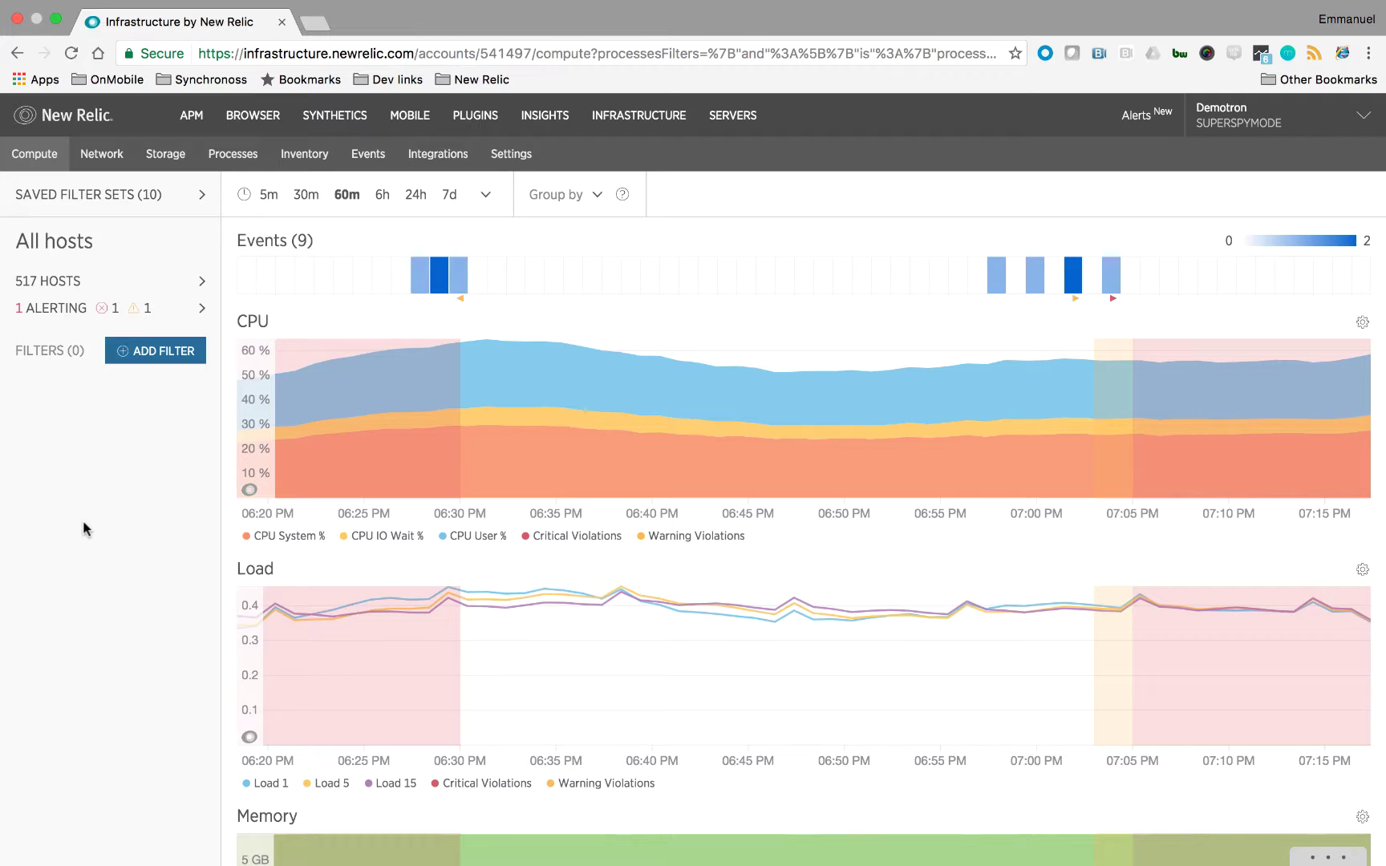
Open the list of all hosts and examine the basic attributes and EC2 tags of production-docker-0.
{"action": "left_click", "coordinate": [78, 290]}
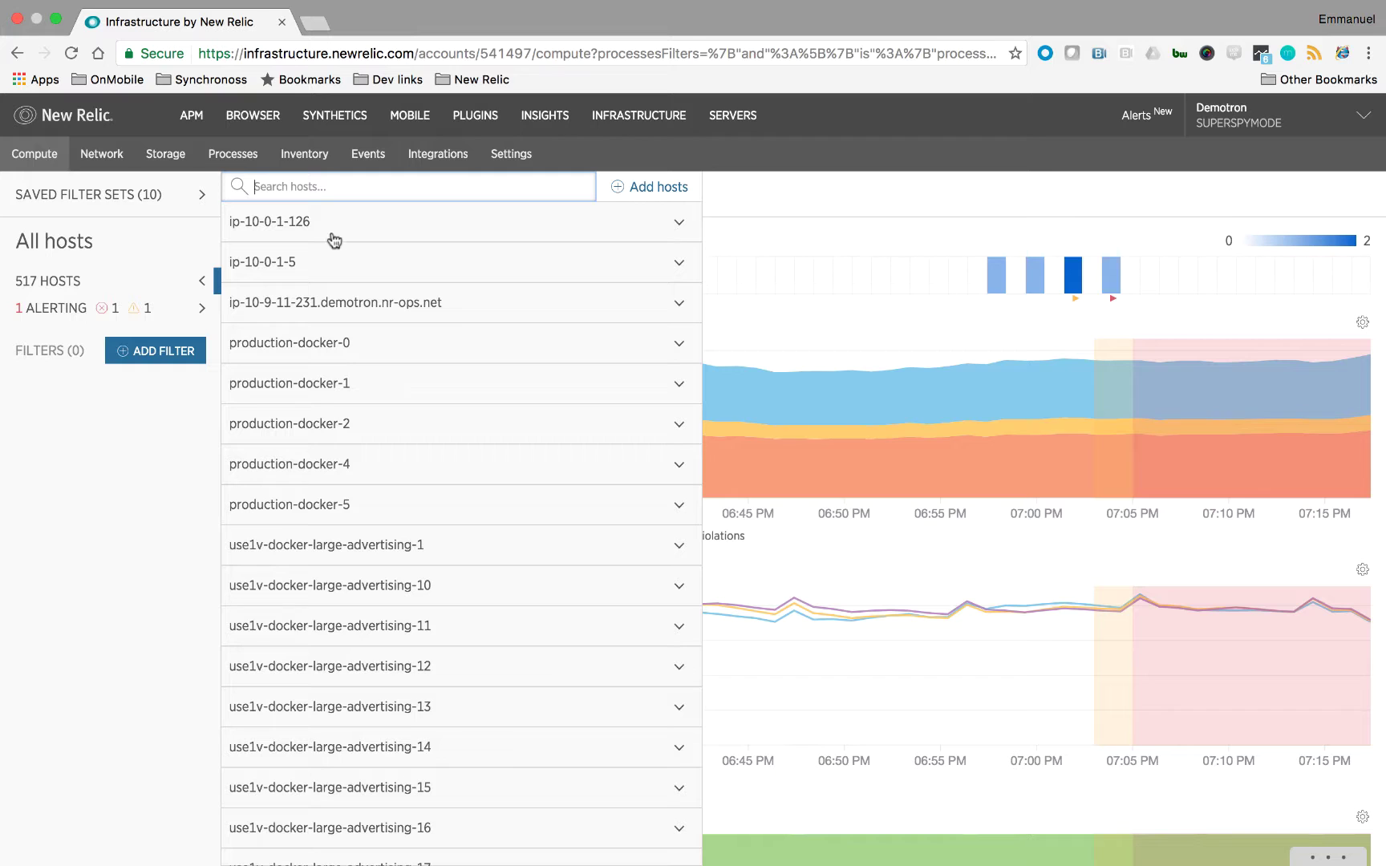
{"action": "left_click", "coordinate": [319, 345]}
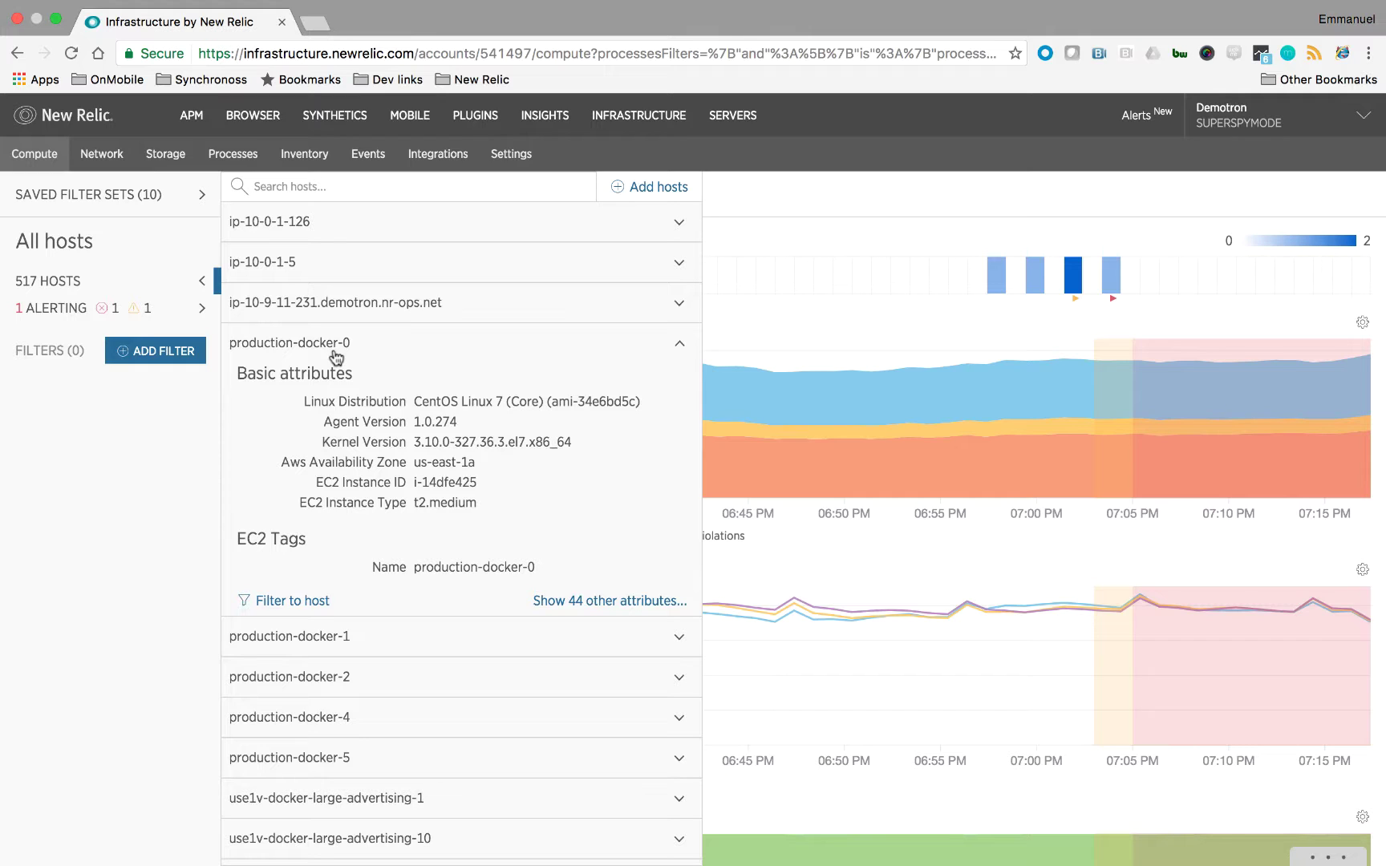
{"action": "left_click_drag", "start_coordinate": [411, 398], "coordinate": [479, 493]}
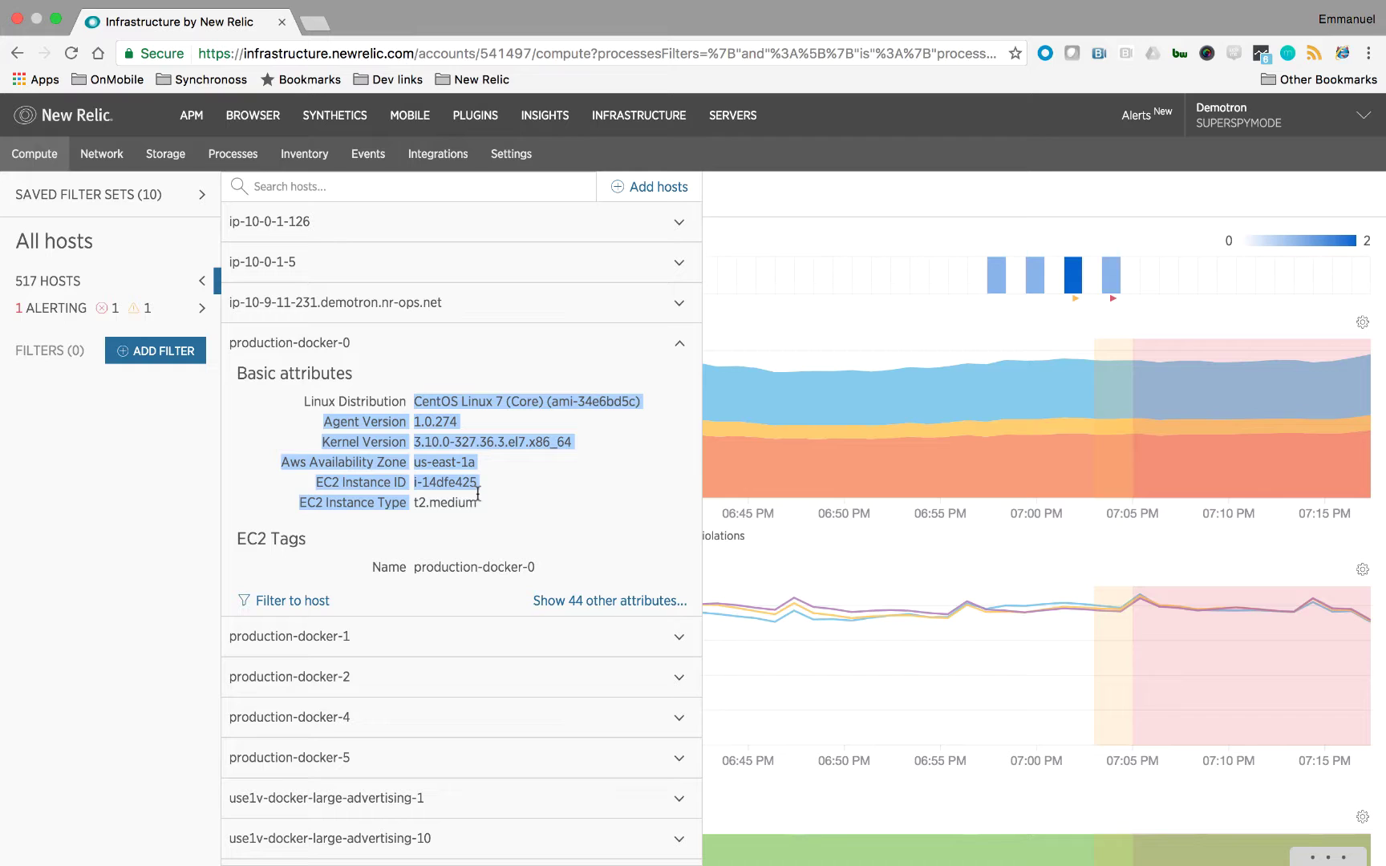
{"action": "left_click", "coordinate": [479, 494]}
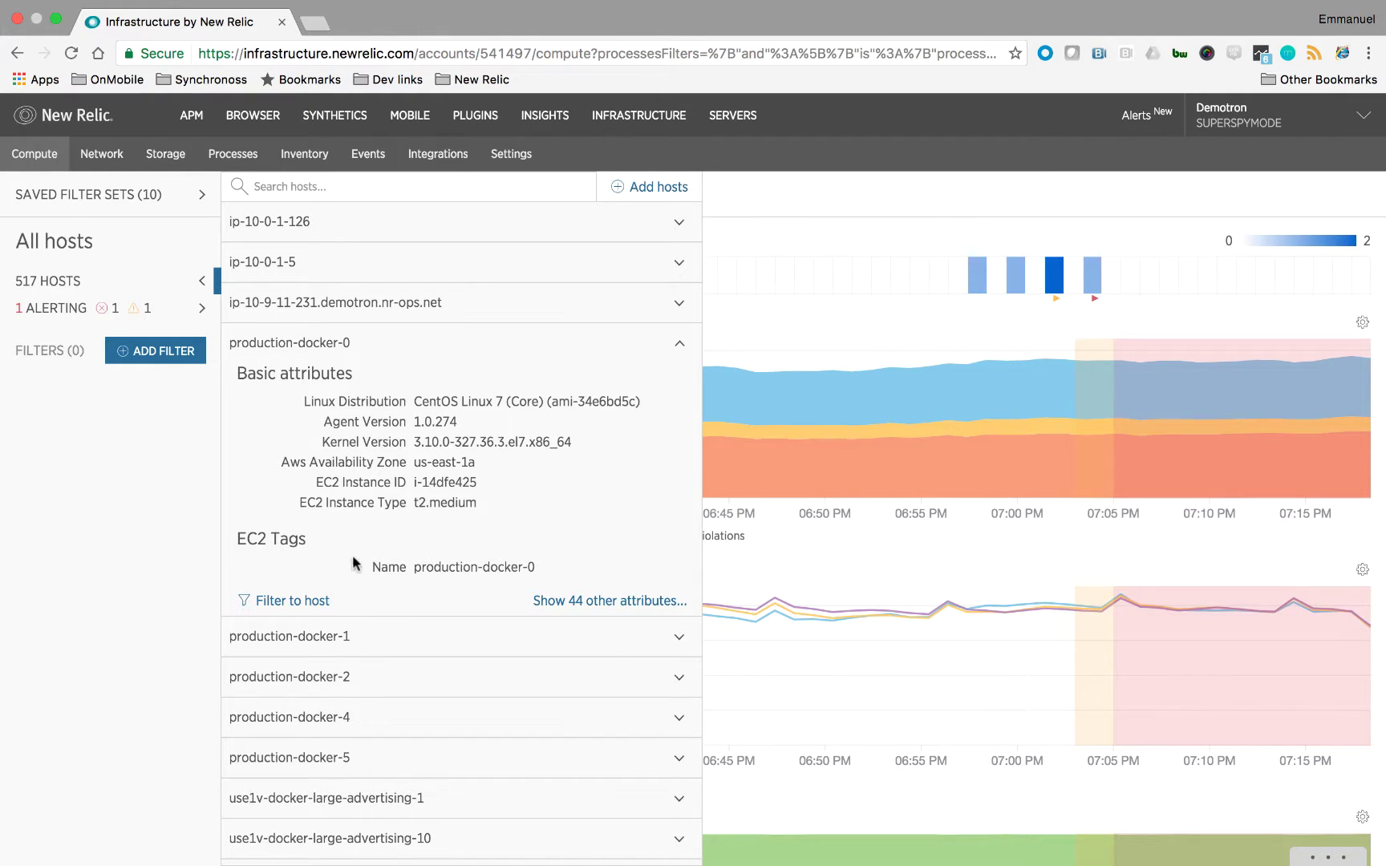
View the list of available integrations, and return to the Compute charts.
{"action": "left_click", "coordinate": [446, 164]}
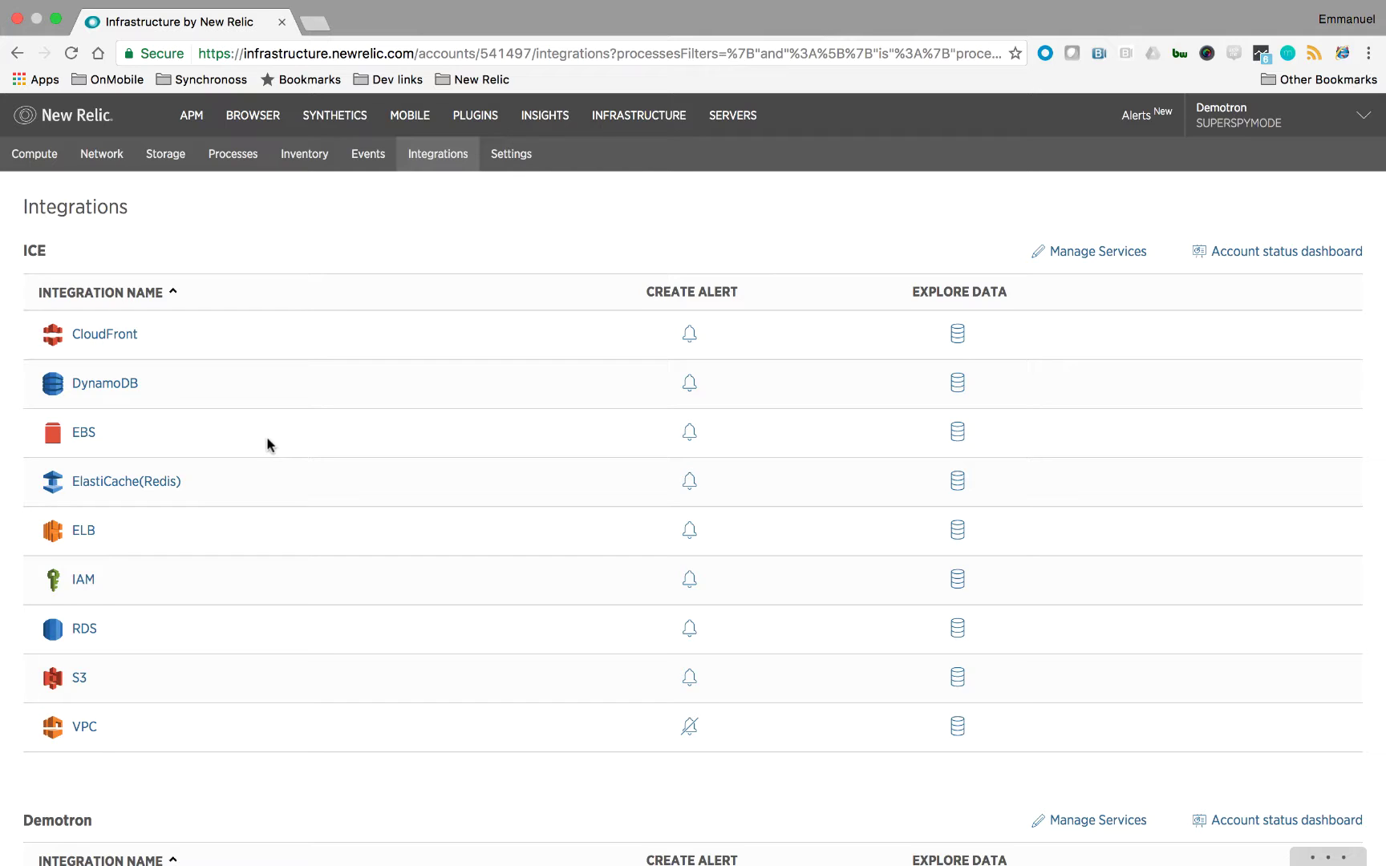
{"action": "left_click", "coordinate": [35, 164]}
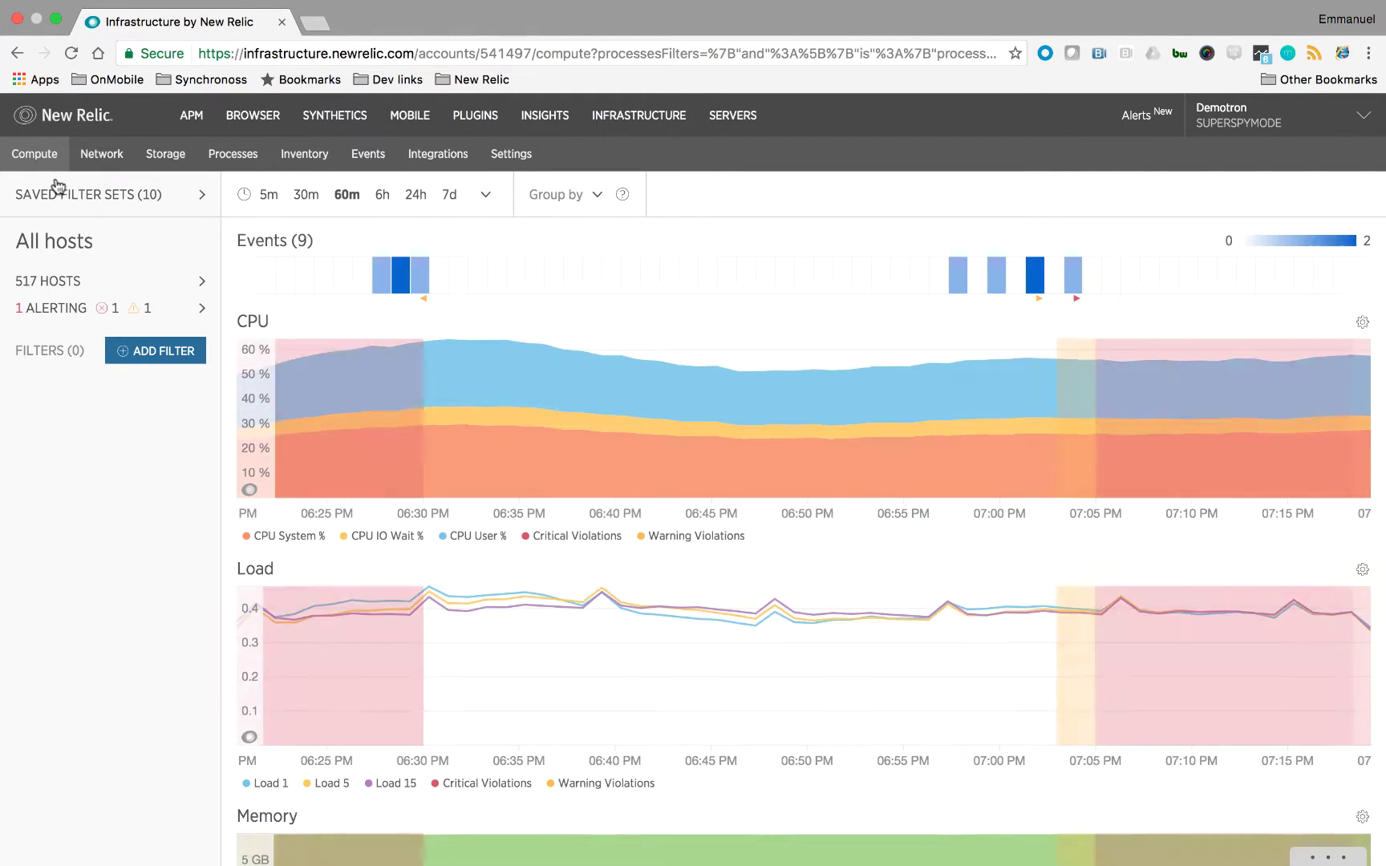
Add a host filter for displayName contains docker and look over the Compute charts.
{"action": "left_click", "coordinate": [164, 361]}
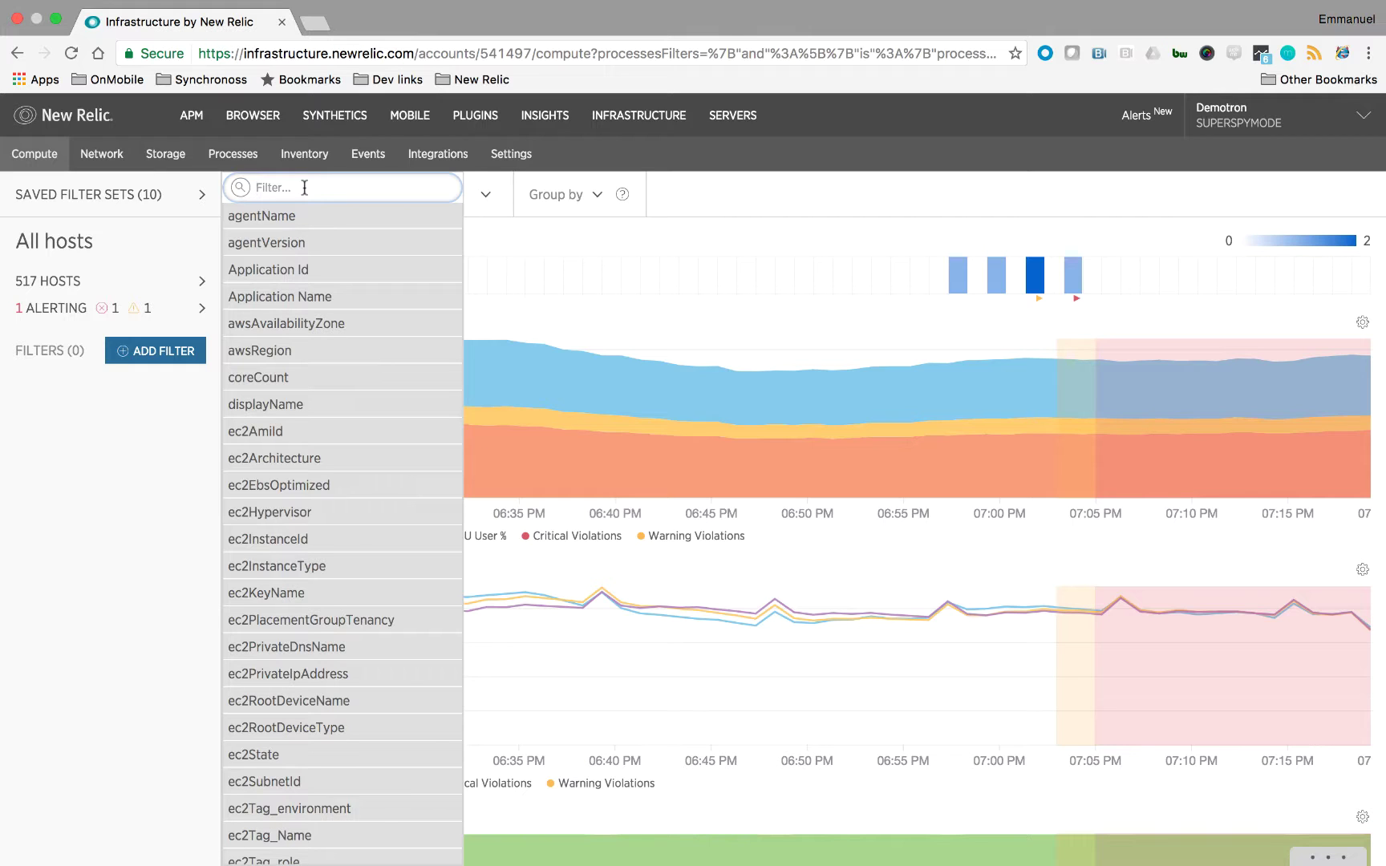
{"action": "type", "text": "docker"}
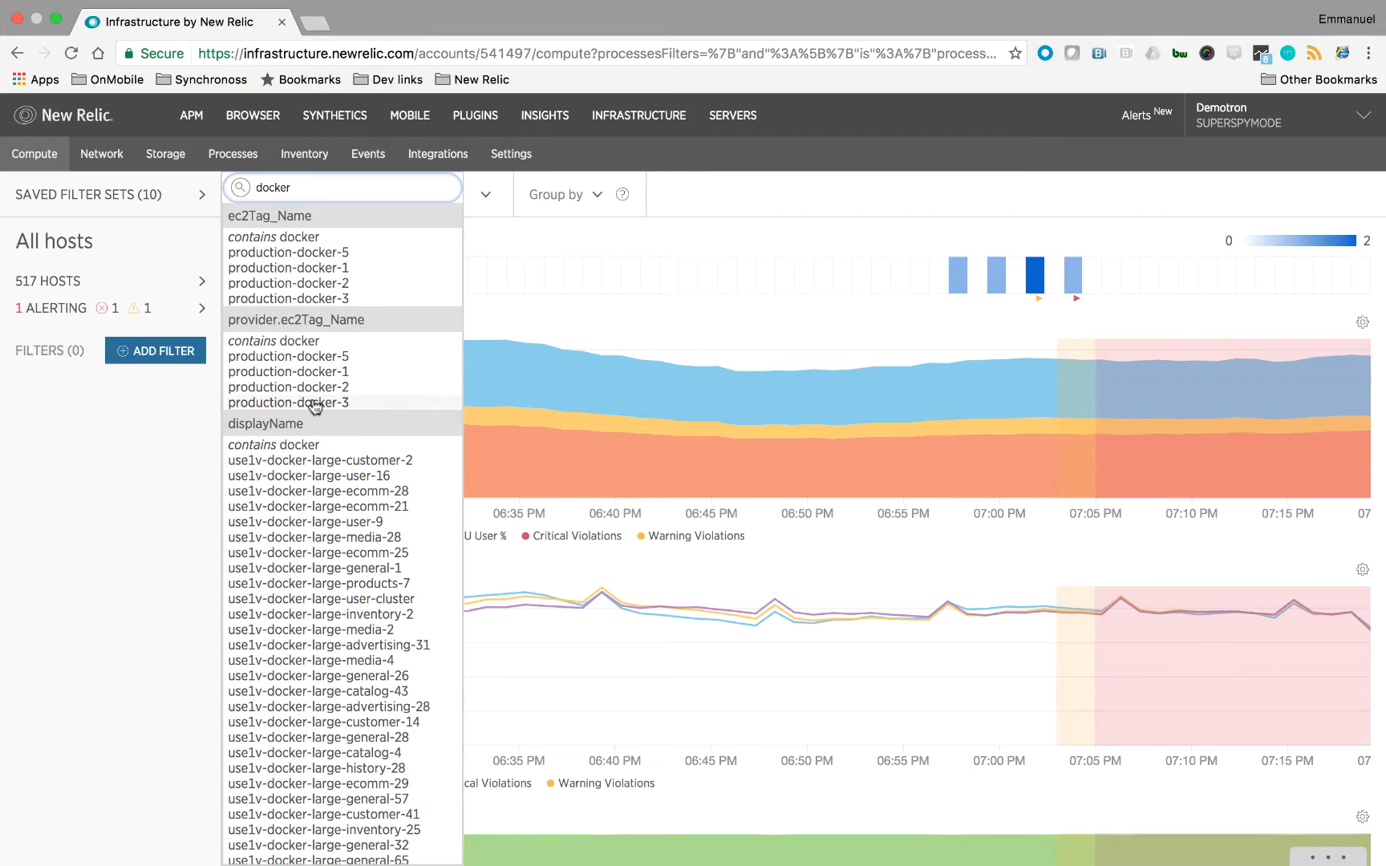
{"action": "left_click", "coordinate": [316, 448]}
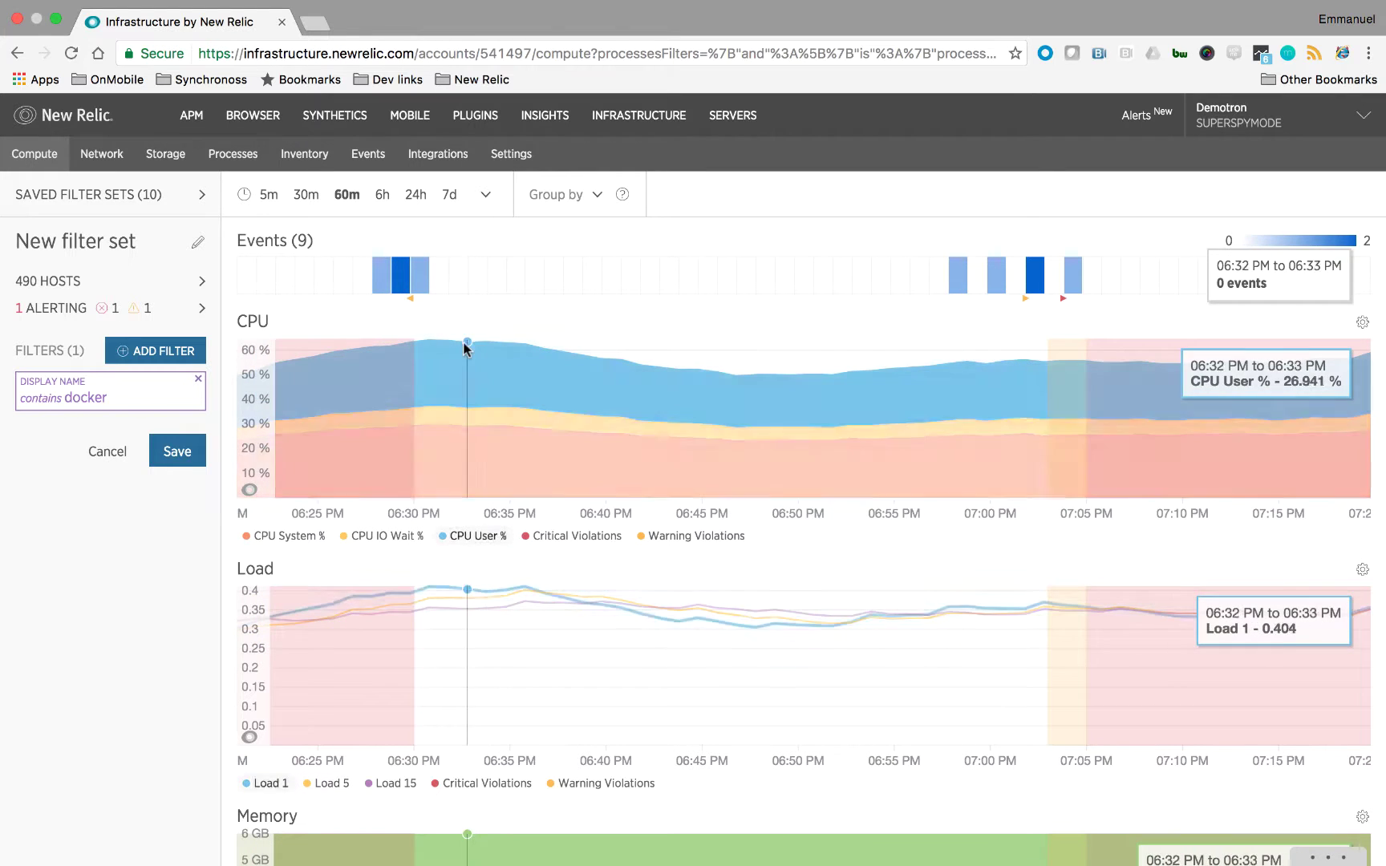
{"action": "scroll", "coordinate": [442, 609], "scroll_direction": "down", "scroll_amount": 1}
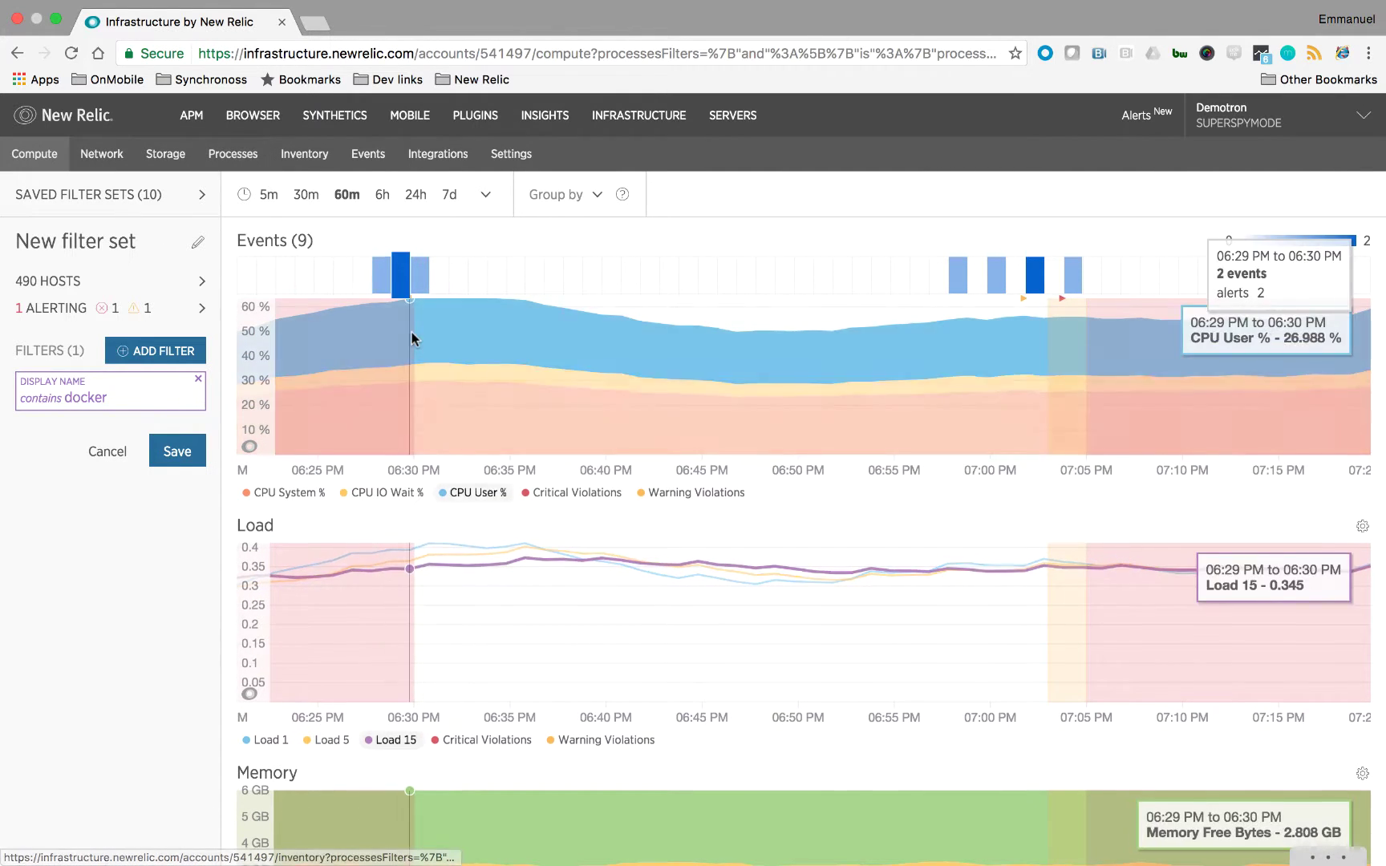
{"action": "scroll", "coordinate": [411, 332], "scroll_direction": "up", "scroll_amount": 1}
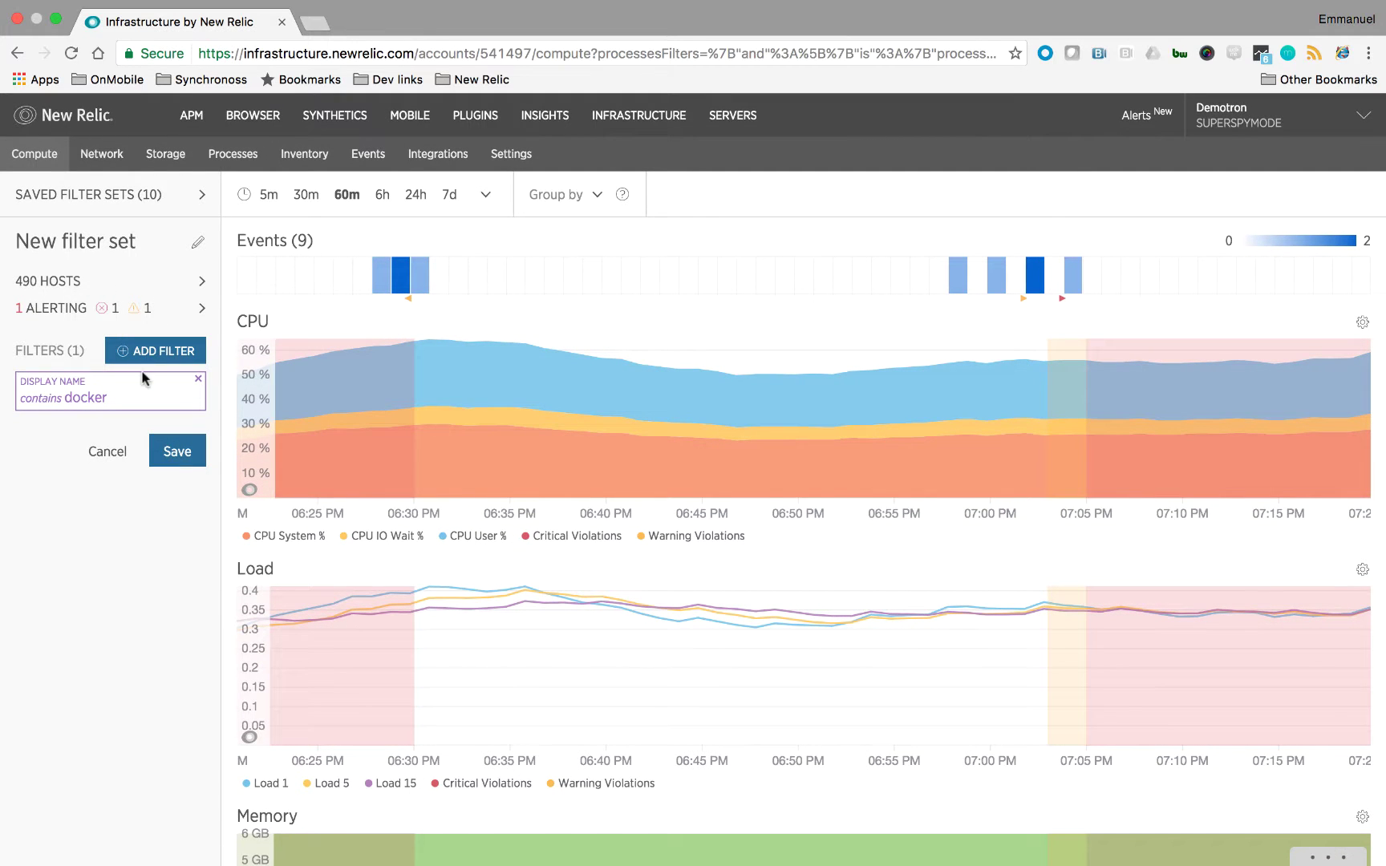
Add a second host filter with ec2Tag_role set to kafka and look over the Compute charts.
{"action": "left_click", "coordinate": [177, 355]}
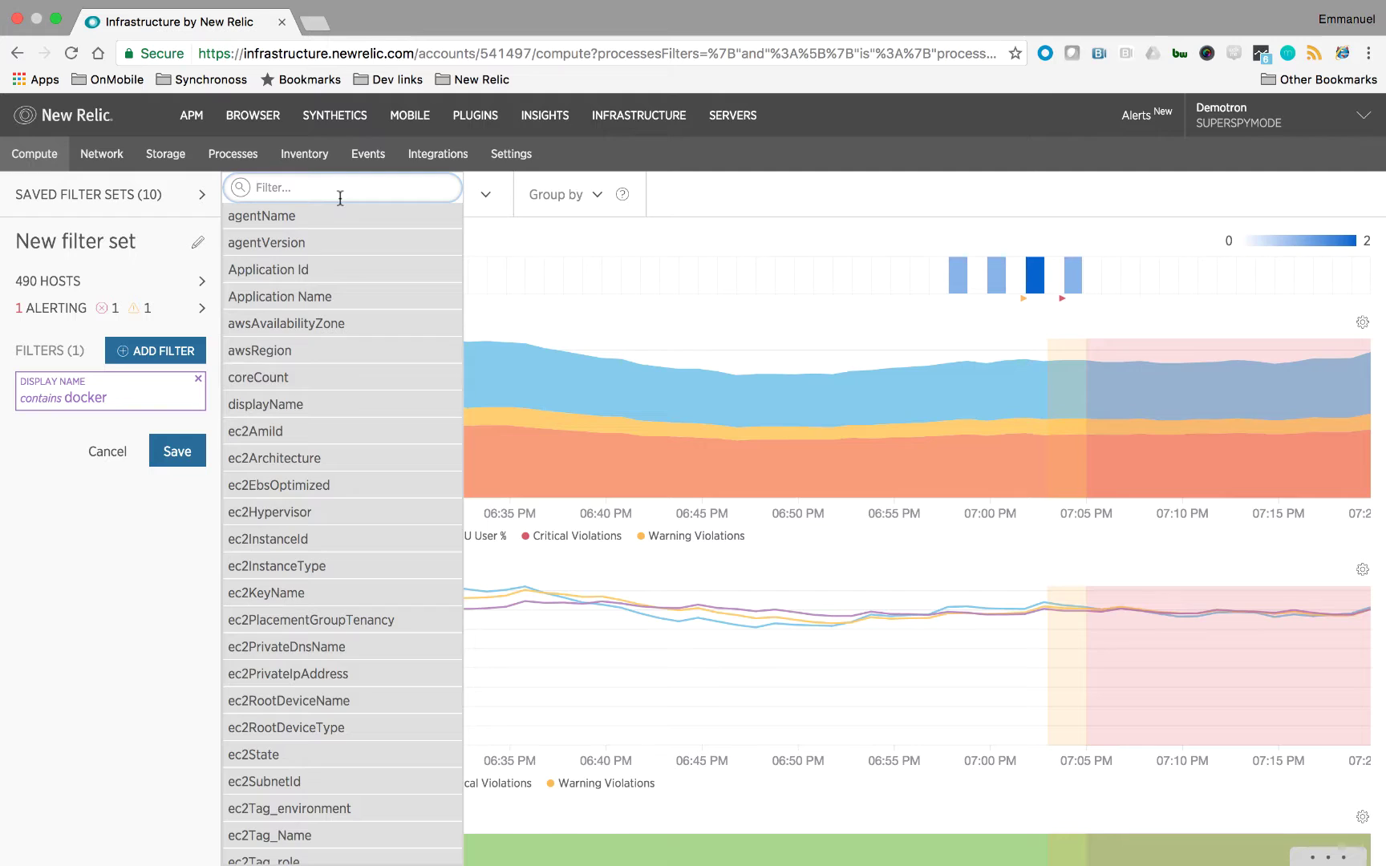
{"action": "type", "text": "kafka"}
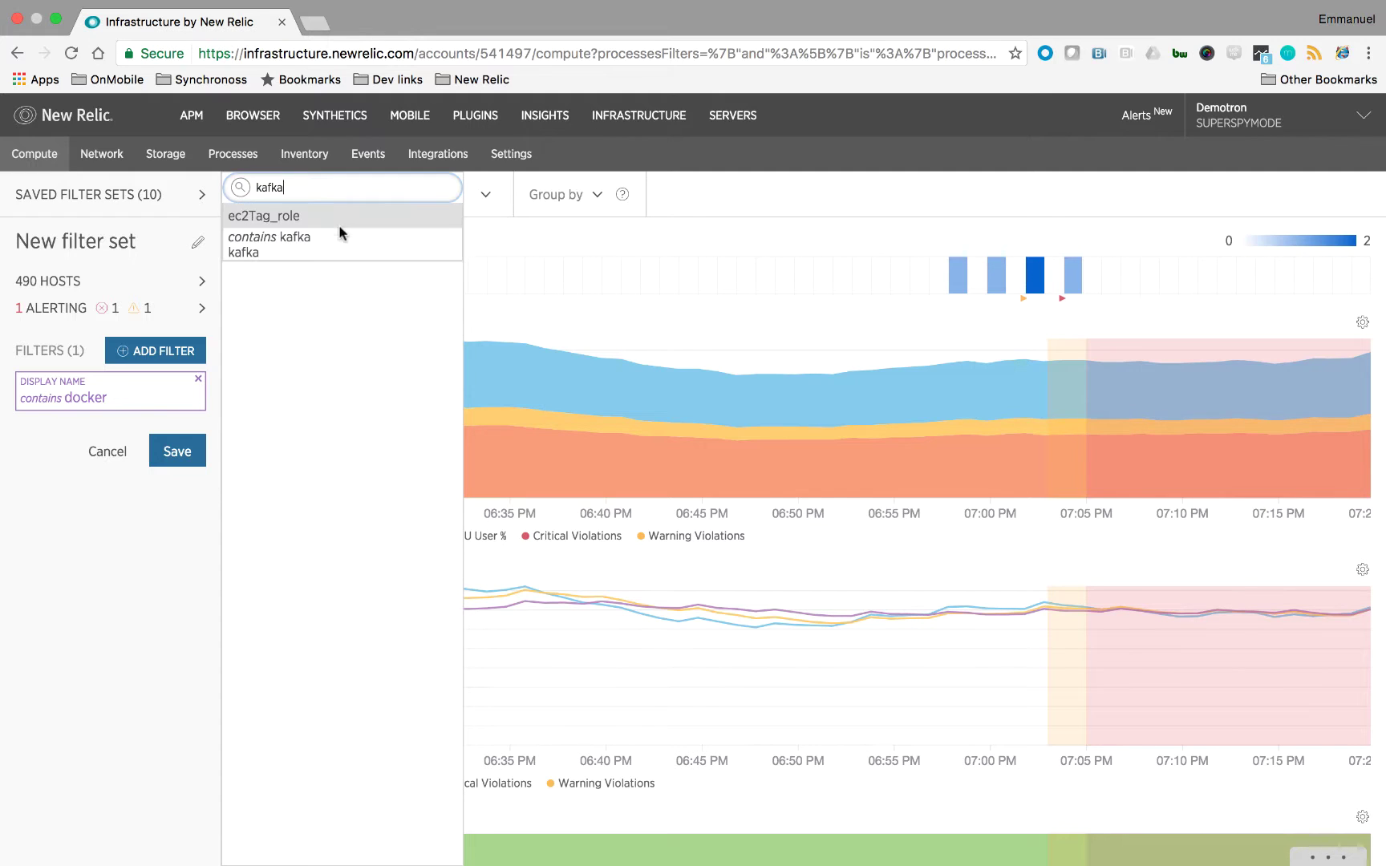
{"action": "left_click", "coordinate": [286, 253]}
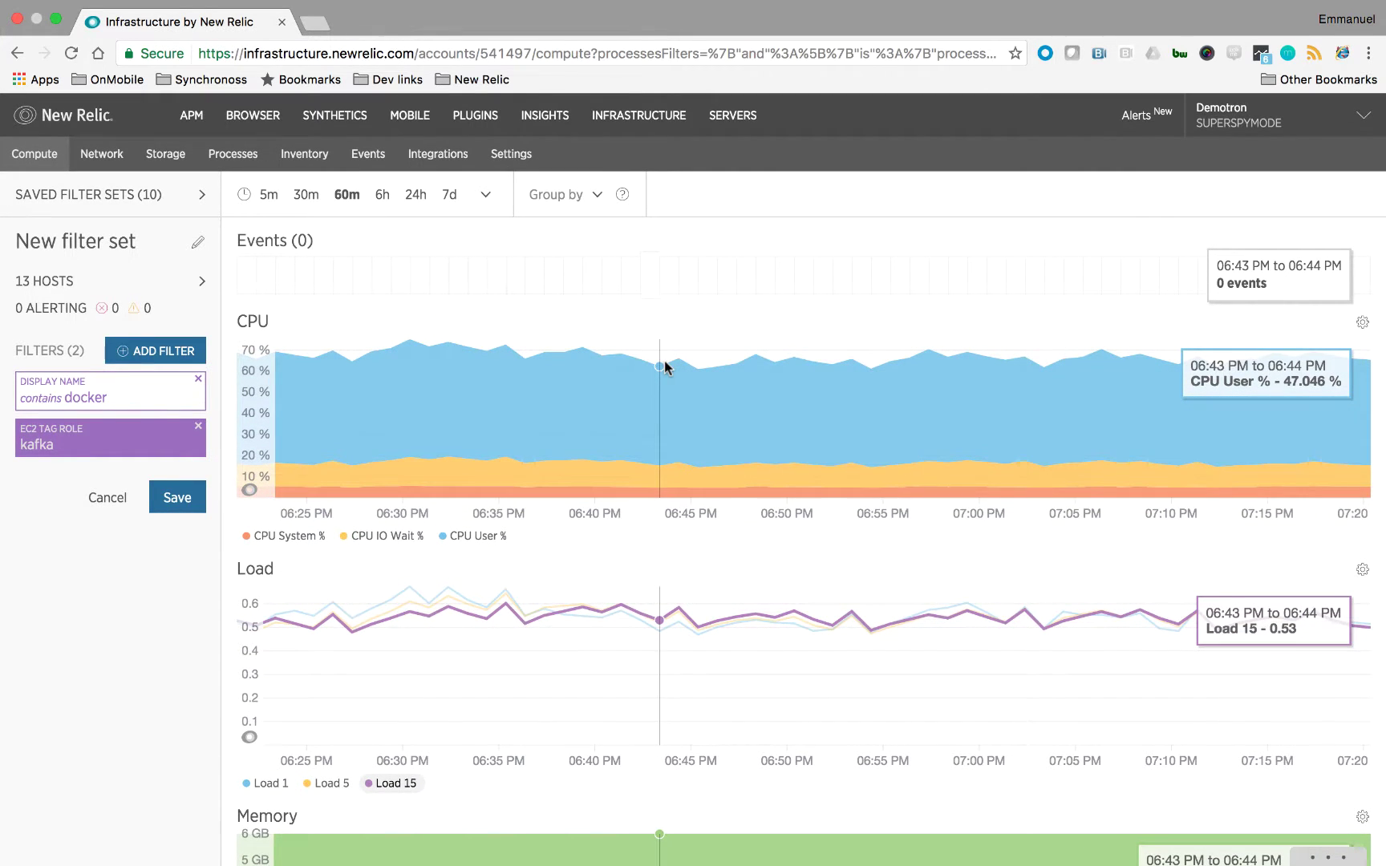
{"action": "scroll", "coordinate": [539, 622], "scroll_direction": "down", "scroll_amount": 1}
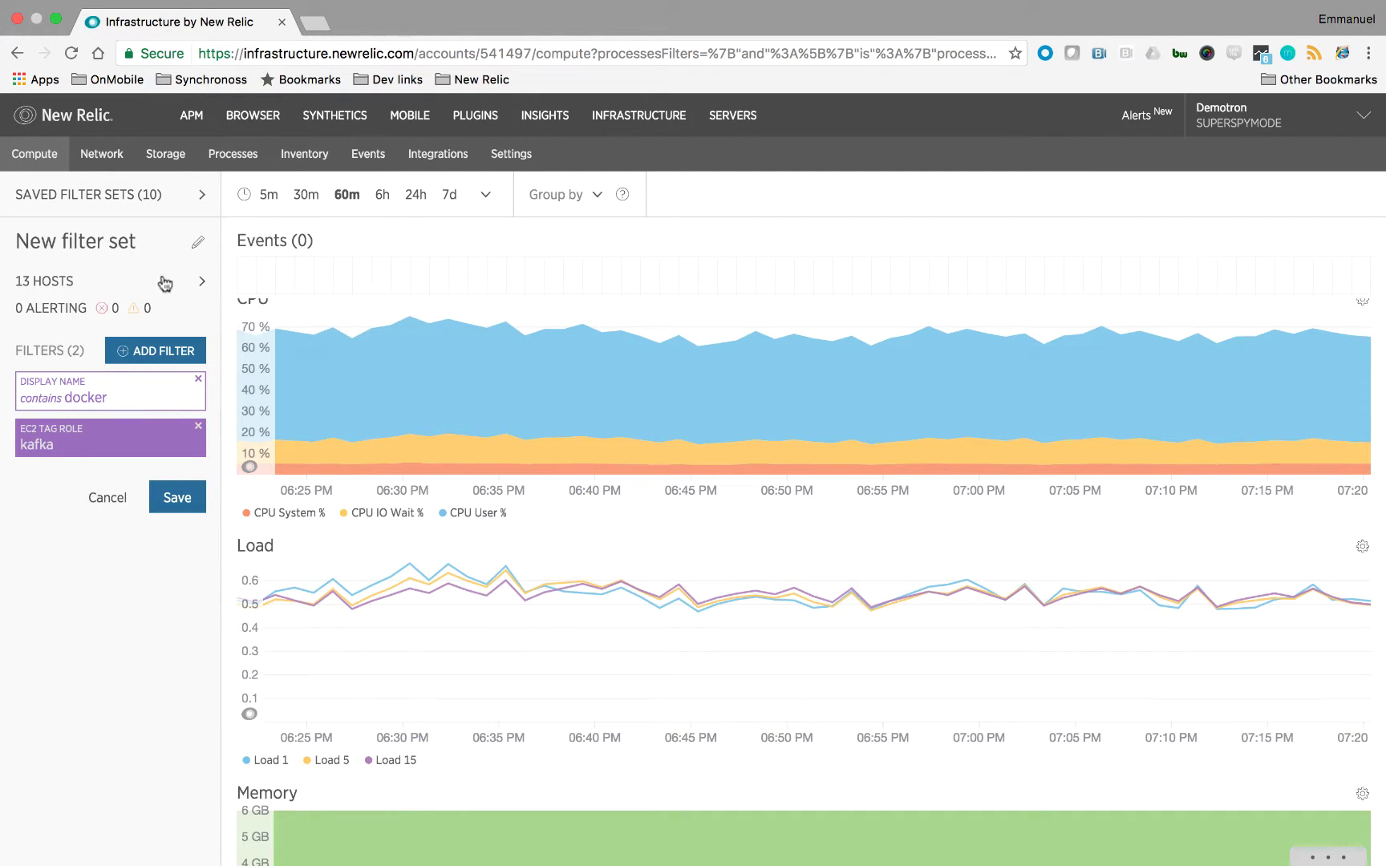
{"action": "scroll", "coordinate": [562, 388], "scroll_direction": "up", "scroll_amount": 1}
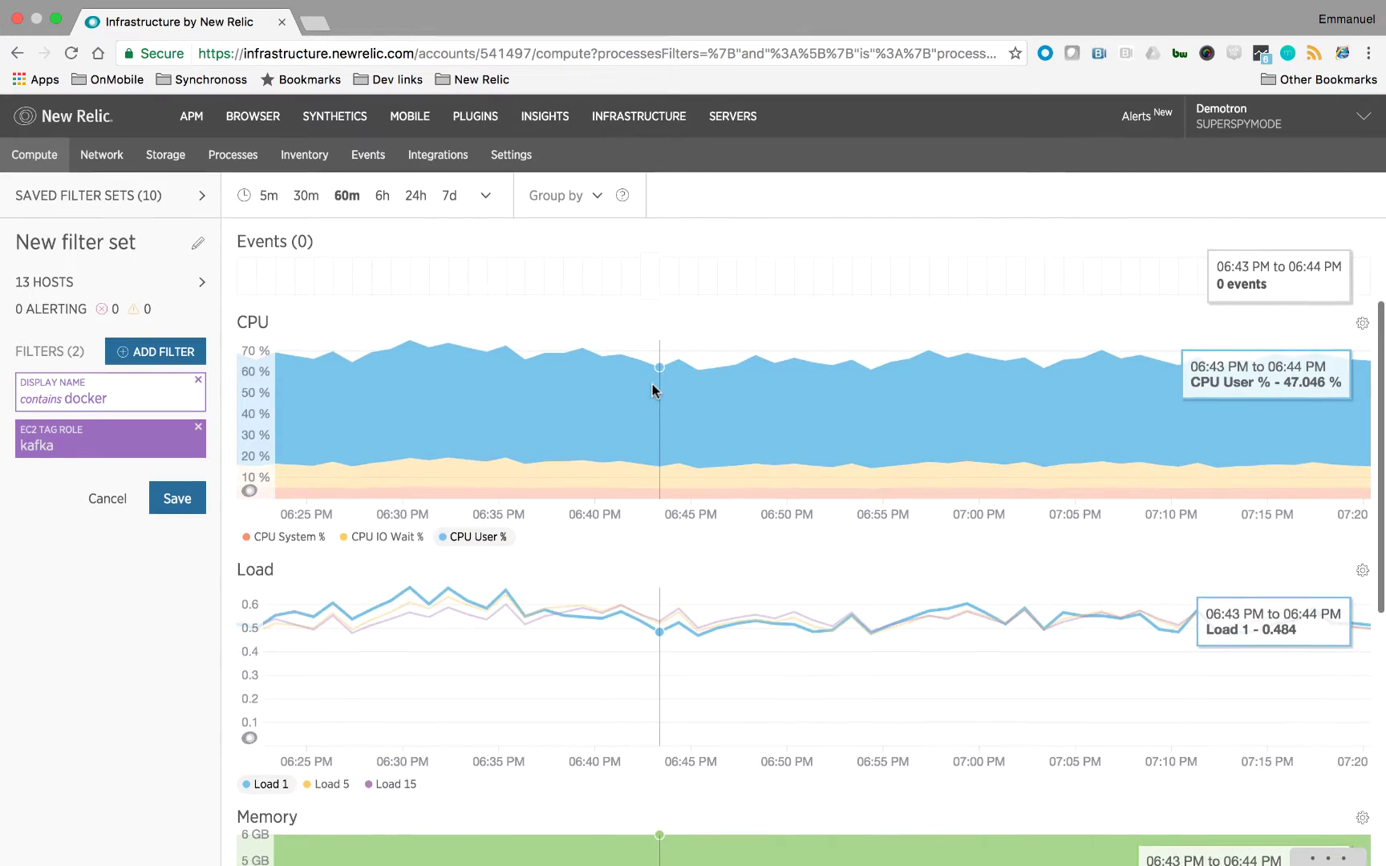
Group the Compute charts by hostname and compare the CPU, load and memory lines of the filtered hosts.
{"action": "left_click", "coordinate": [605, 199]}
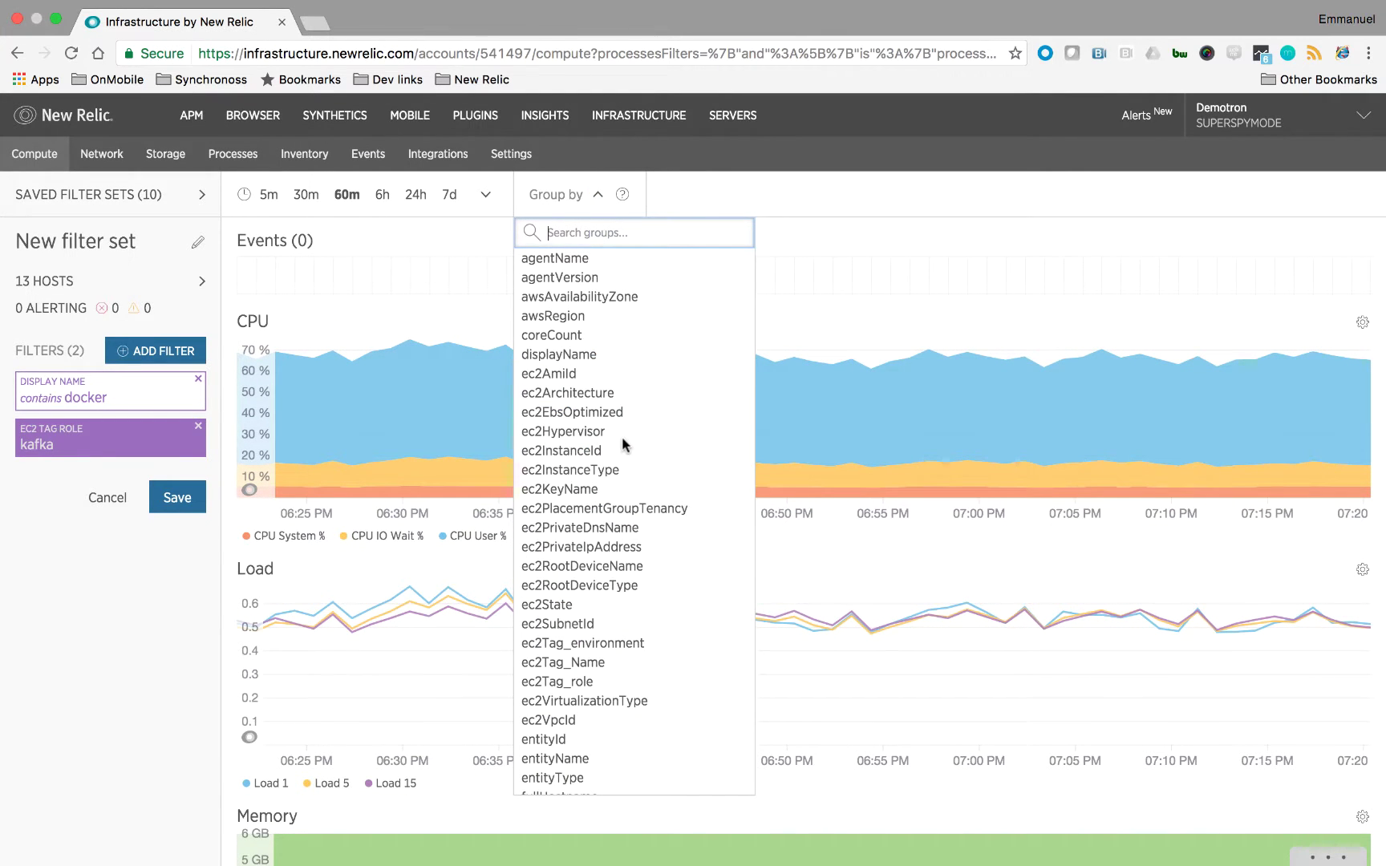
{"action": "scroll", "coordinate": [623, 440], "scroll_direction": "down", "scroll_amount": 3}
{"action": "scroll", "coordinate": [625, 446], "scroll_direction": "down", "scroll_amount": 3}
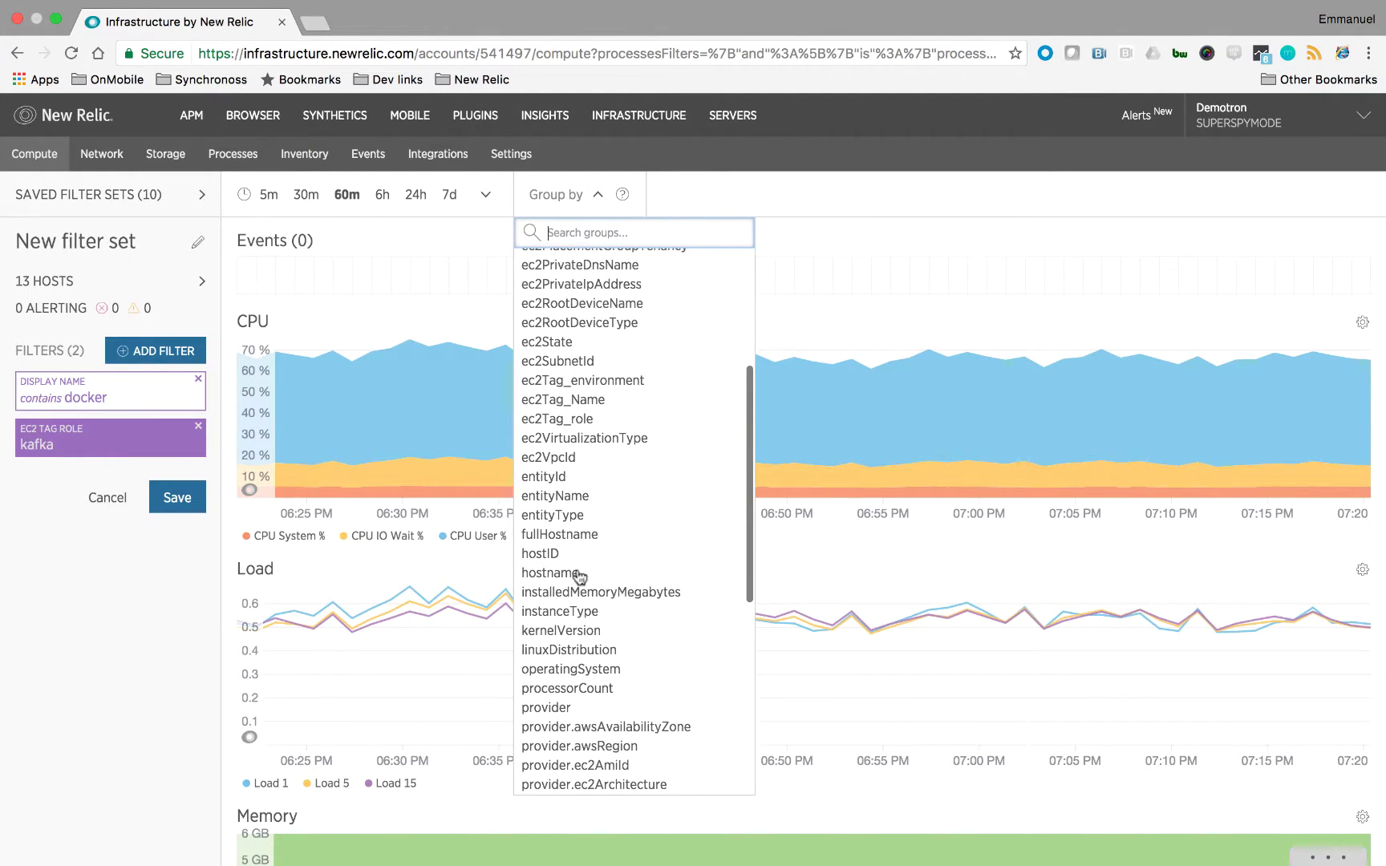
{"action": "left_click", "coordinate": [546, 573]}
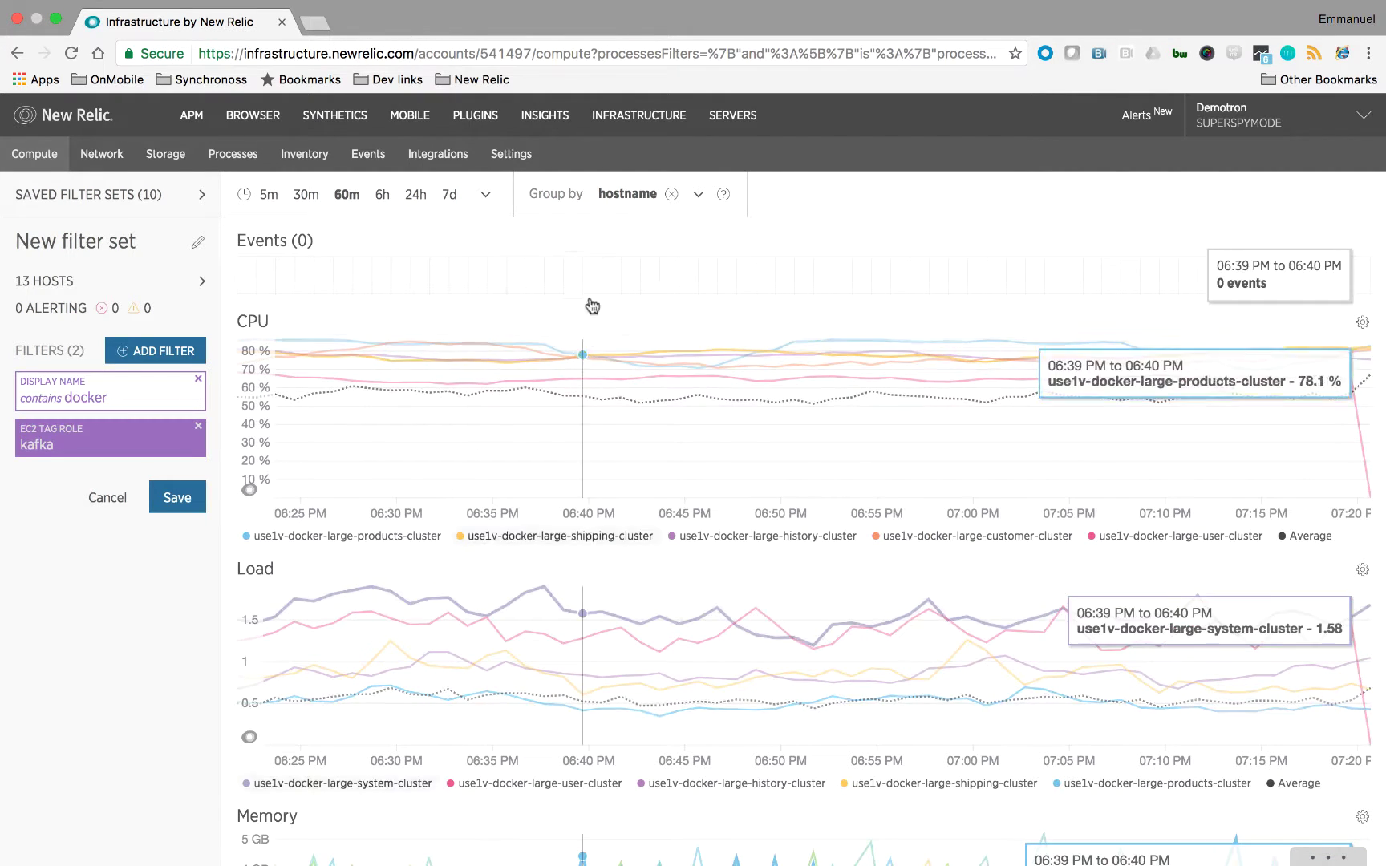
{"action": "scroll", "coordinate": [644, 471], "scroll_direction": "down", "scroll_amount": 2}
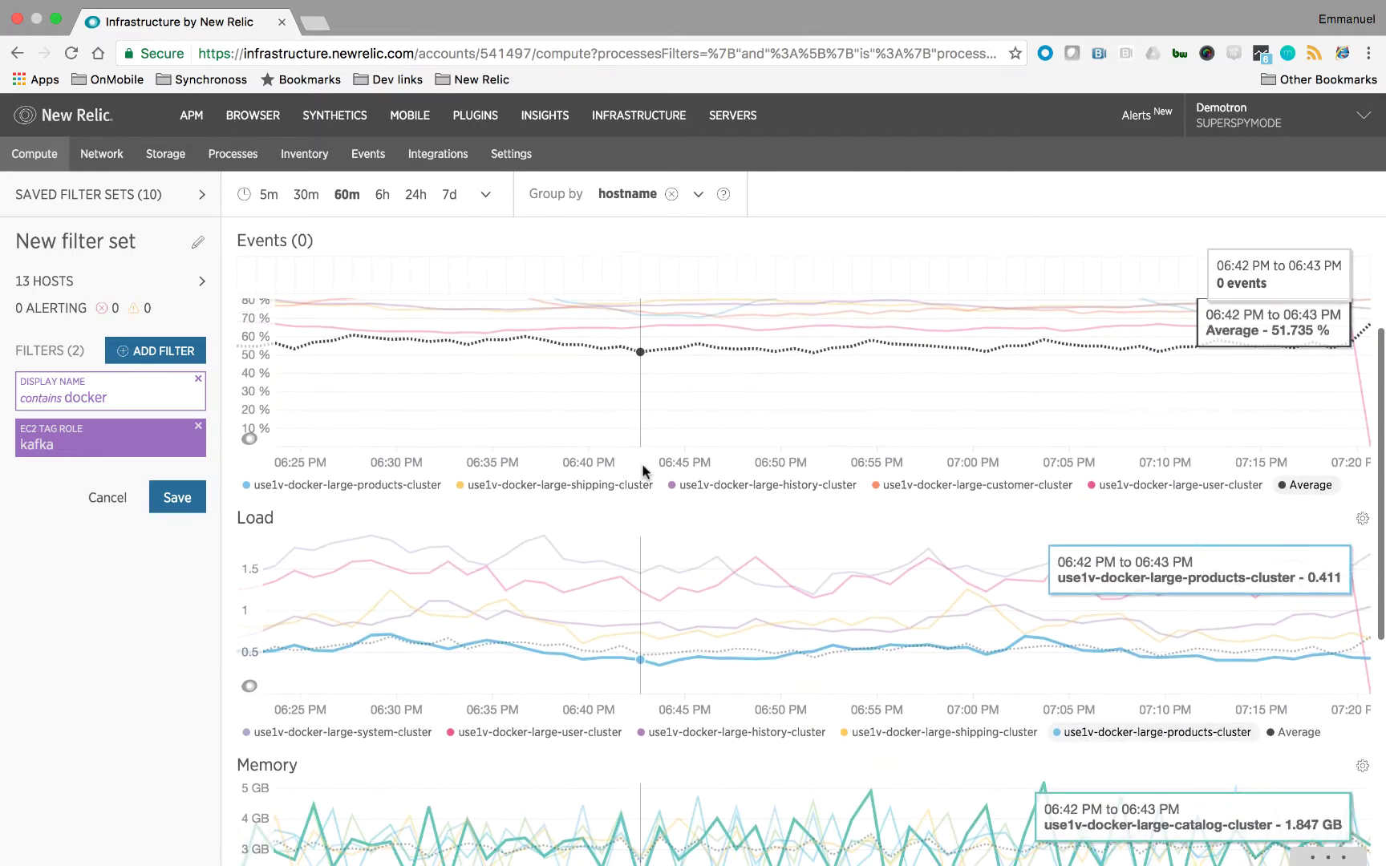
{"action": "scroll", "coordinate": [646, 470], "scroll_direction": "down", "scroll_amount": 1}
{"action": "scroll", "coordinate": [644, 470], "scroll_direction": "up", "scroll_amount": 2}
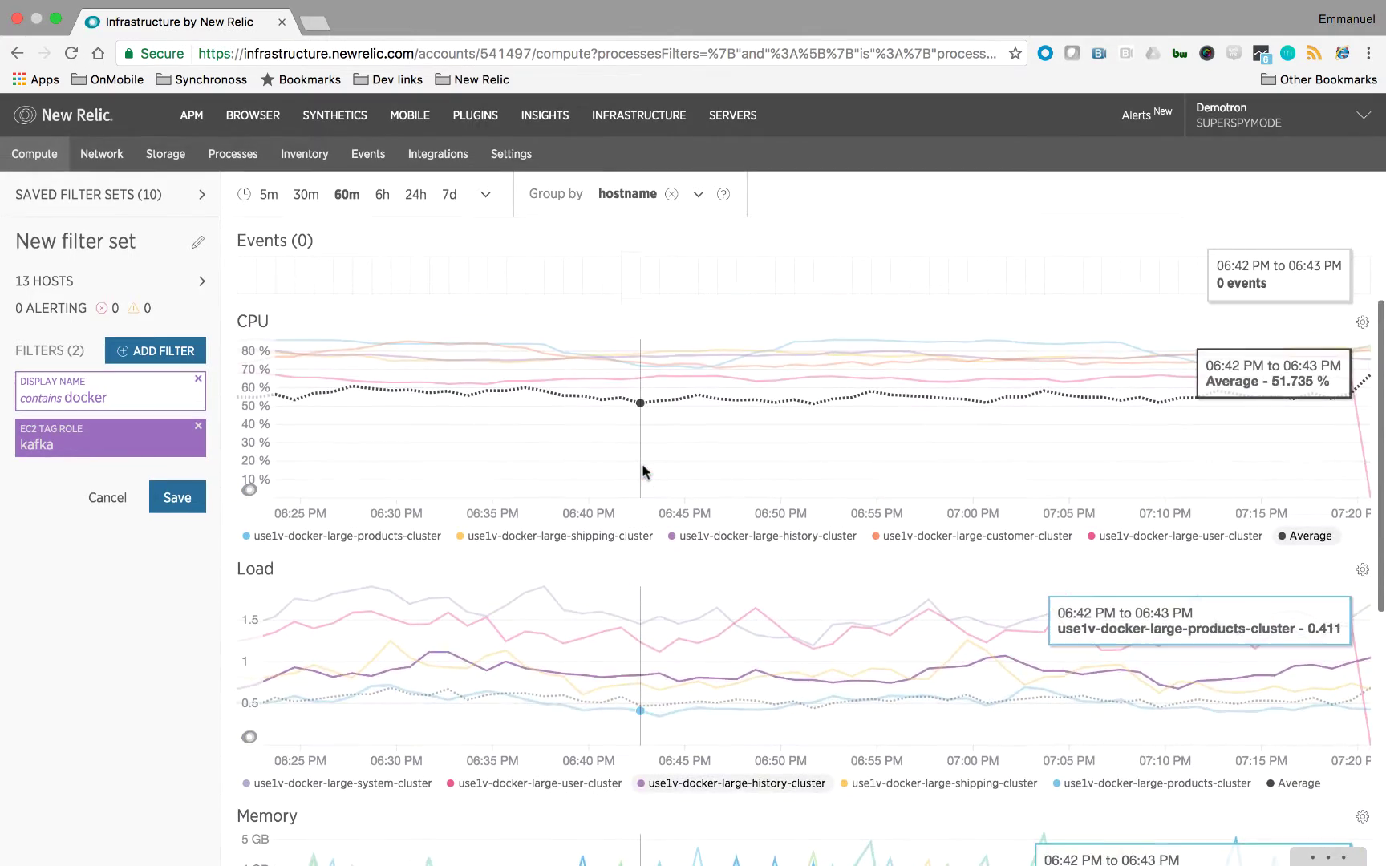
View the Network data for the filtered hosts, checking the chart's selectable metrics and the grouping options.
{"action": "left_click", "coordinate": [107, 156]}
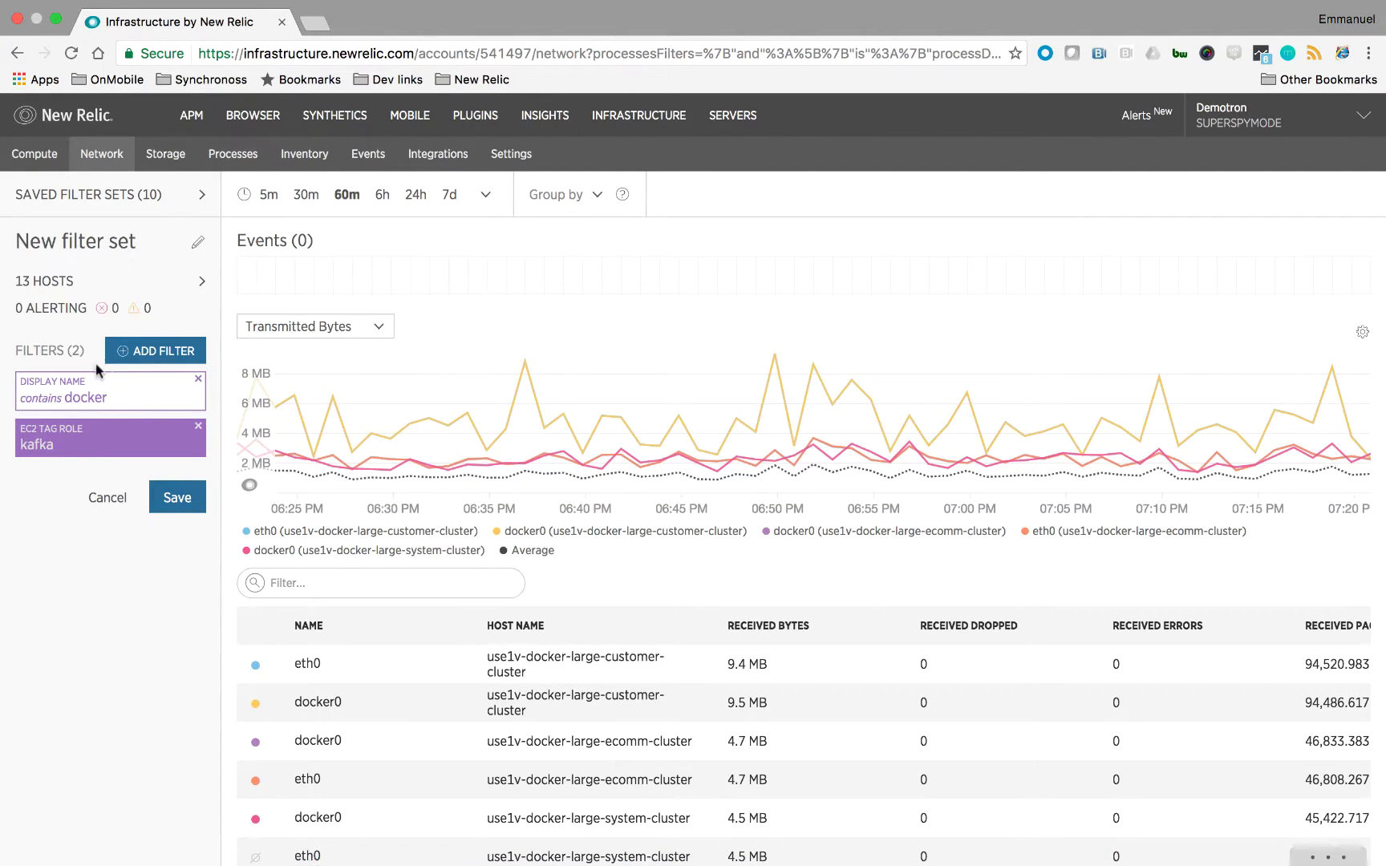
{"action": "mouse_move", "coordinate": [481, 464]}
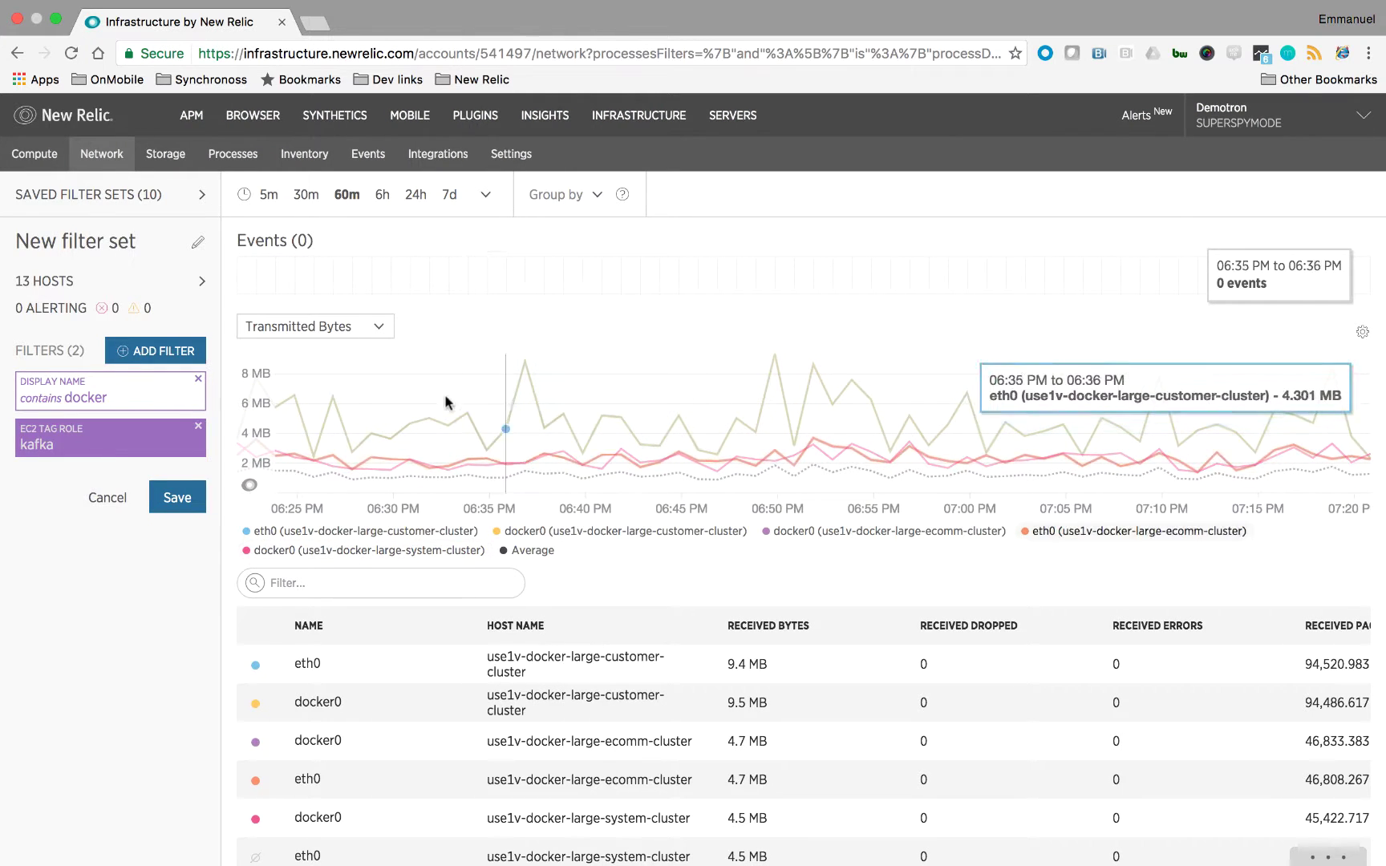
{"action": "left_click", "coordinate": [376, 327]}
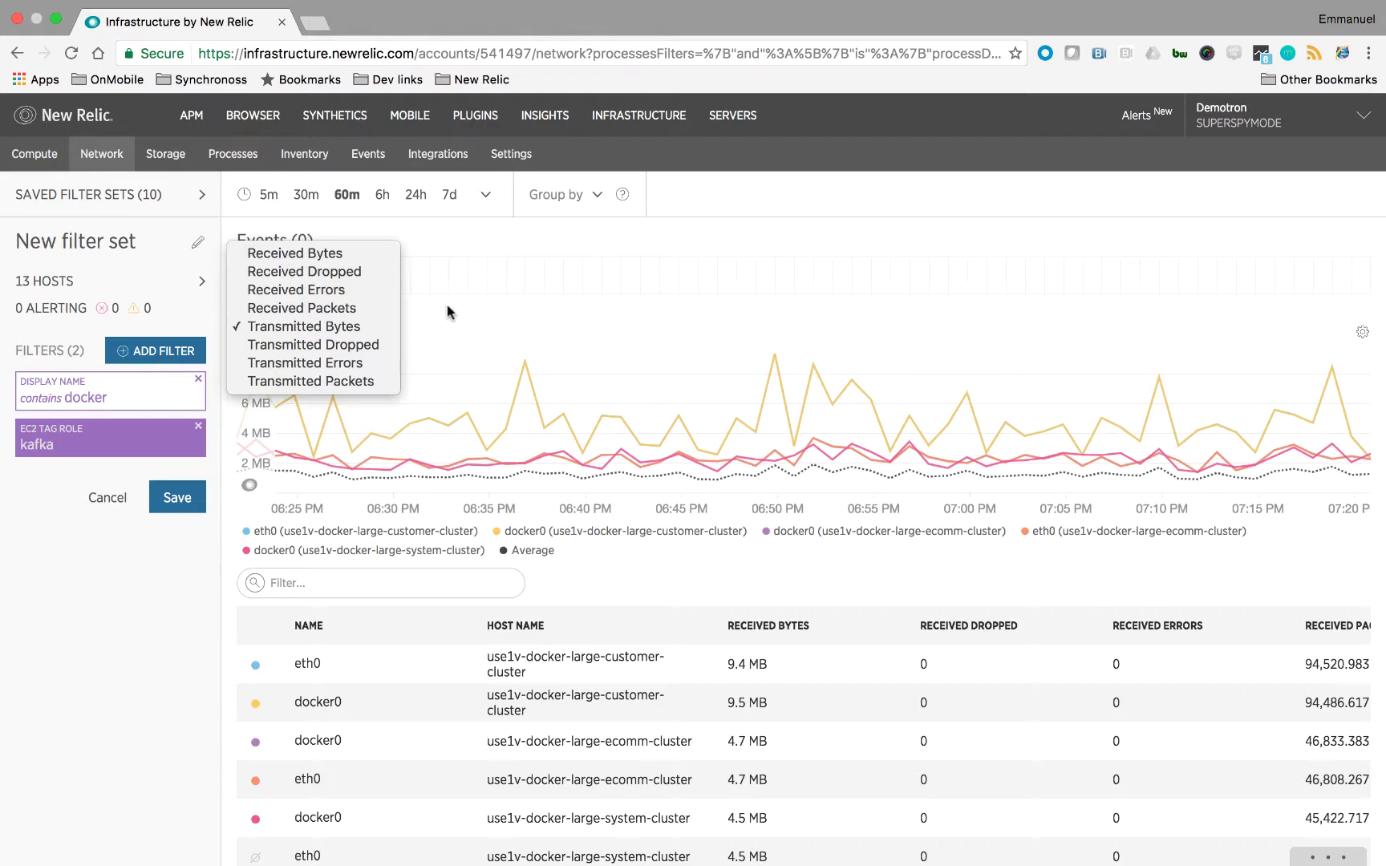
{"action": "left_click", "coordinate": [597, 198]}
{"action": "left_click", "coordinate": [597, 204]}
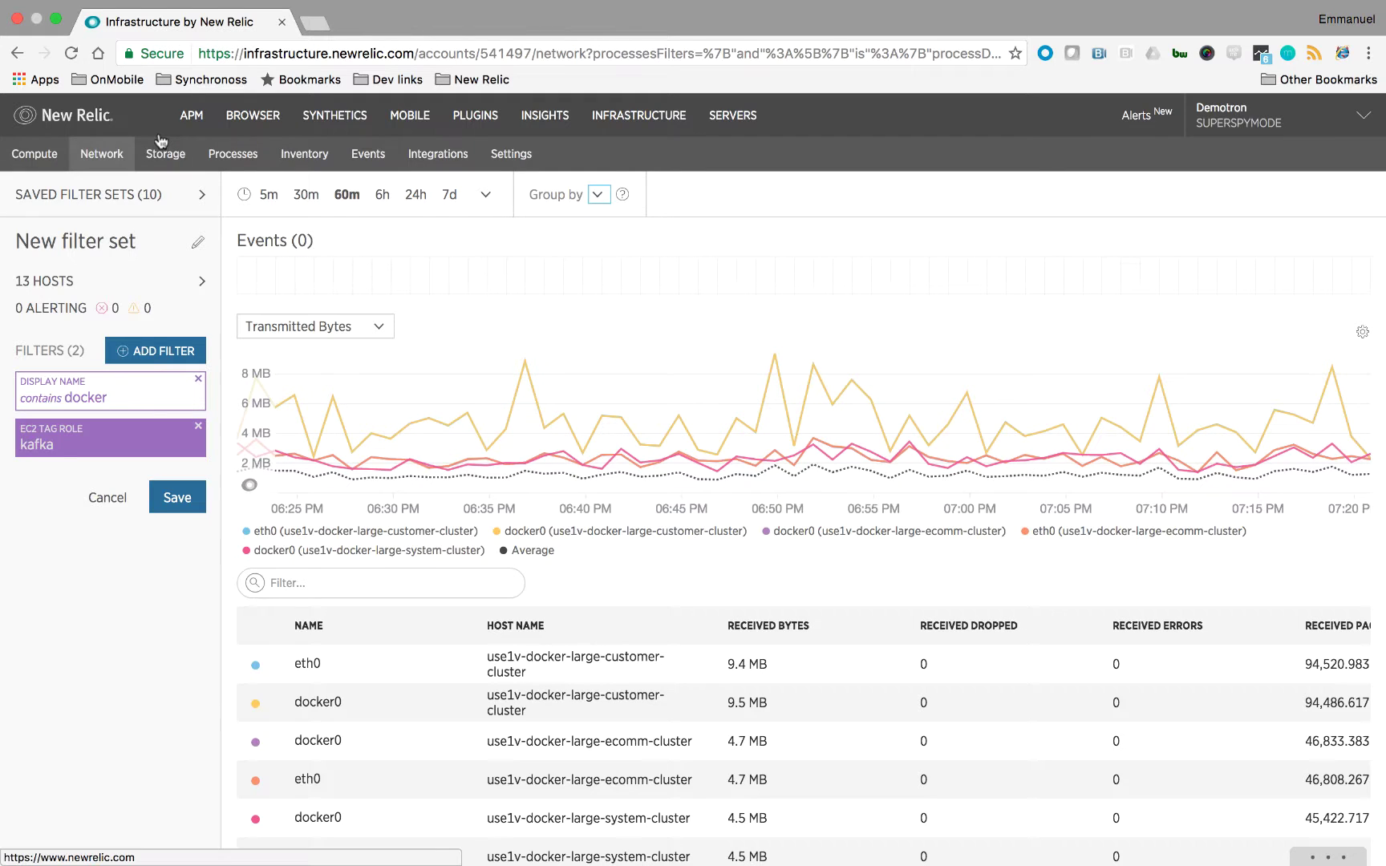
Return to the Compute charts and look through the saved filter sets.
{"action": "left_click", "coordinate": [48, 158]}
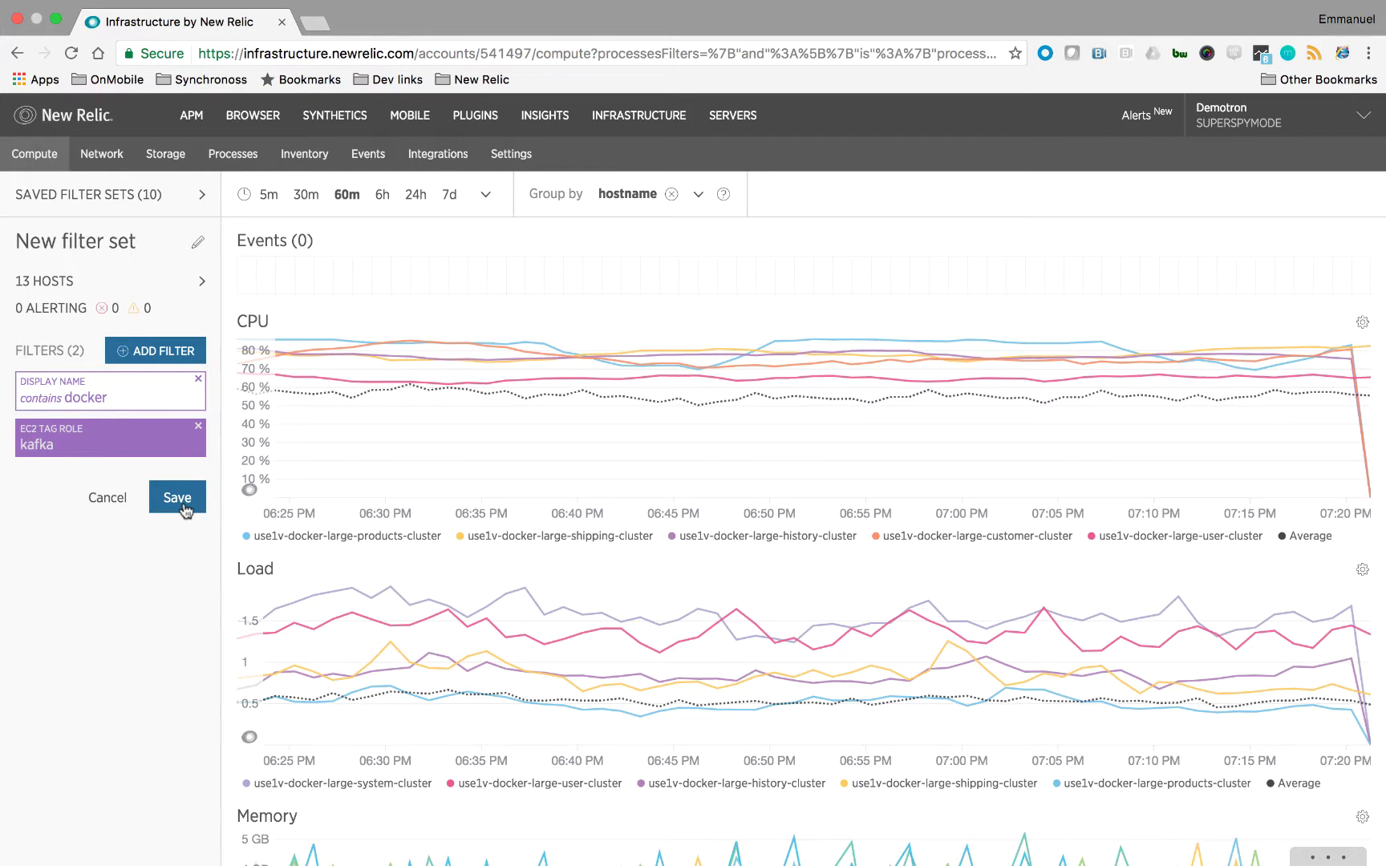
{"action": "left_click", "coordinate": [133, 199]}
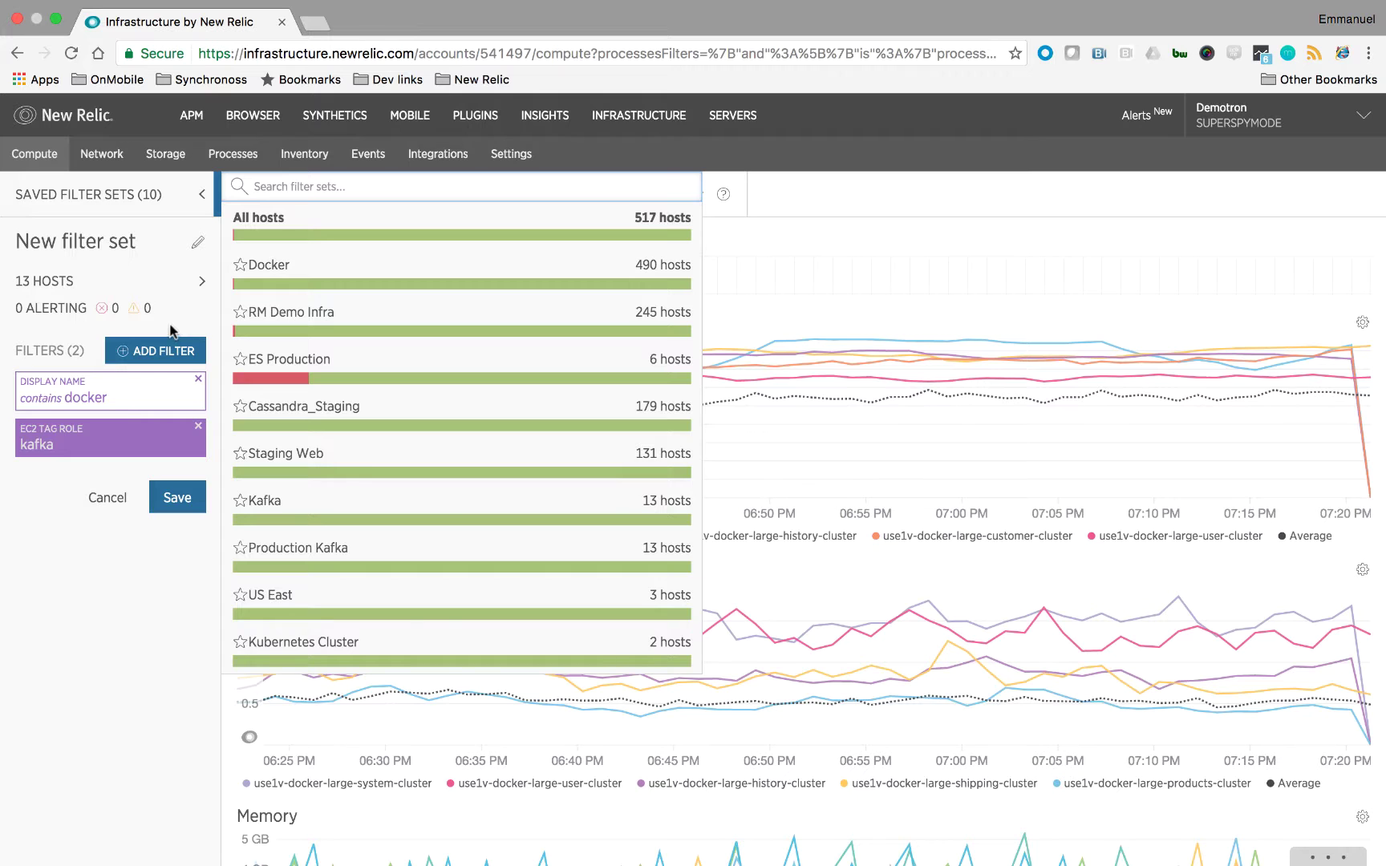
{"action": "left_click", "coordinate": [119, 197]}
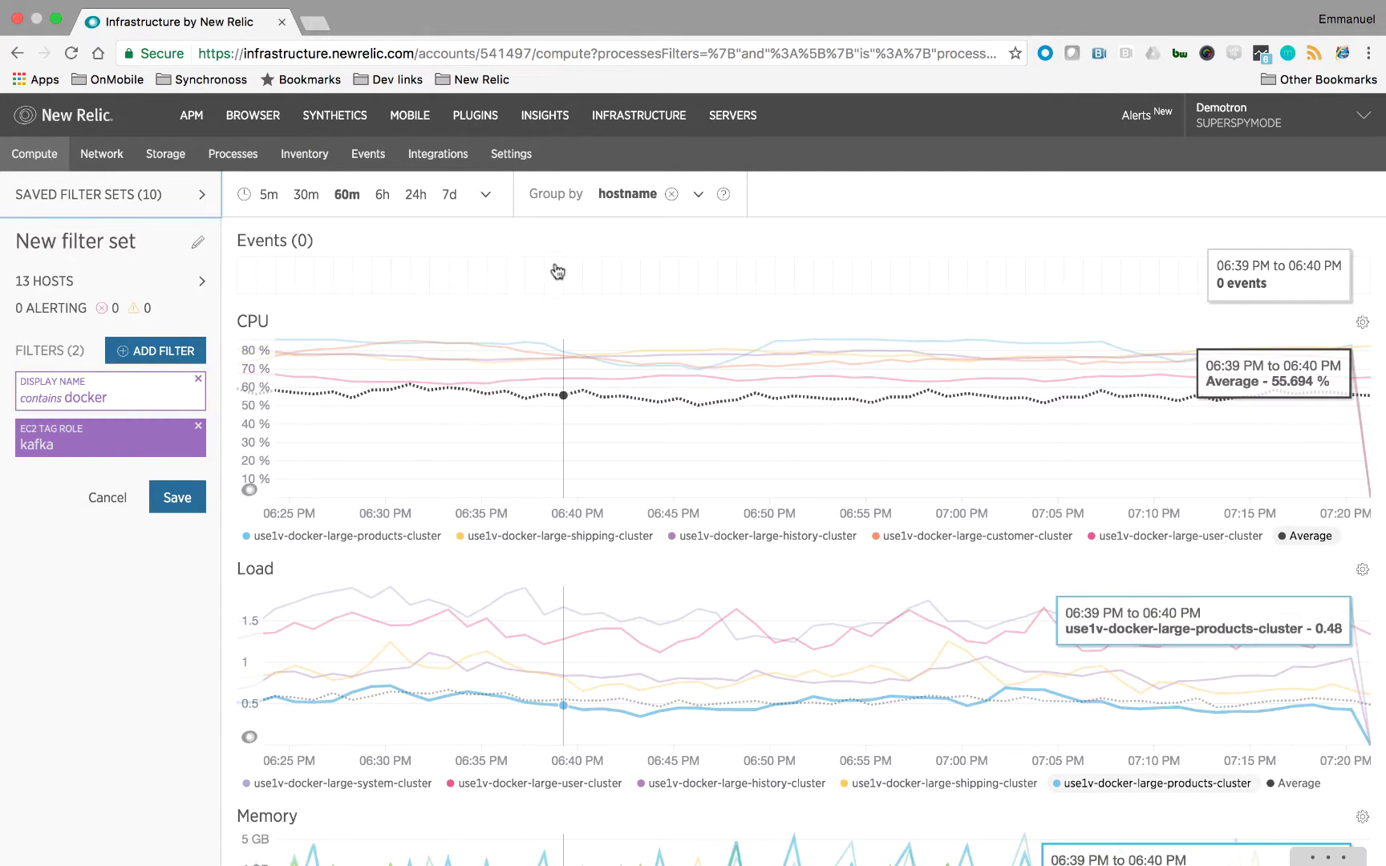
Remove the hostname grouping and start a new alert condition from the CPU chart.
{"action": "left_click", "coordinate": [671, 194]}
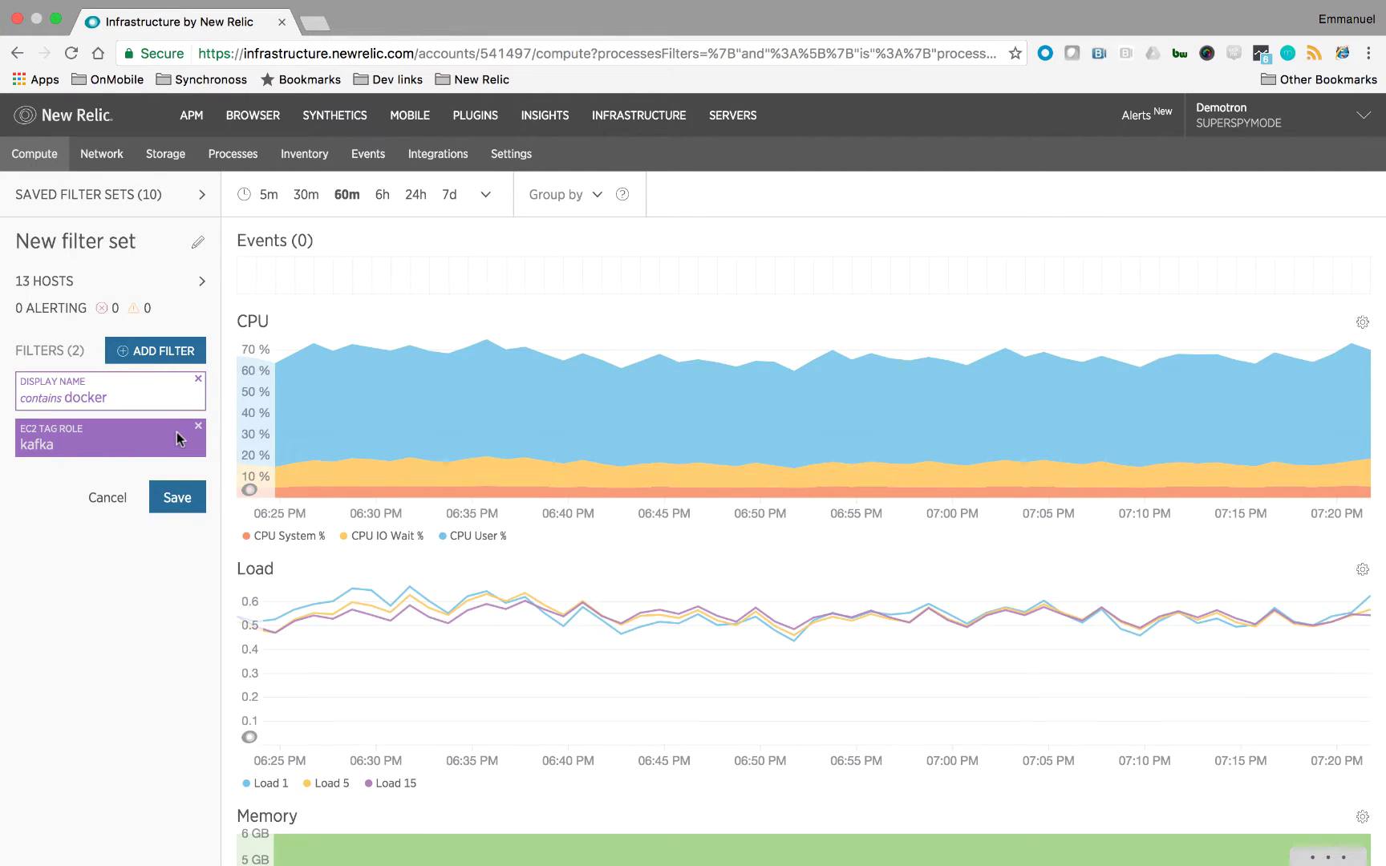
{"action": "left_click", "coordinate": [1362, 325]}
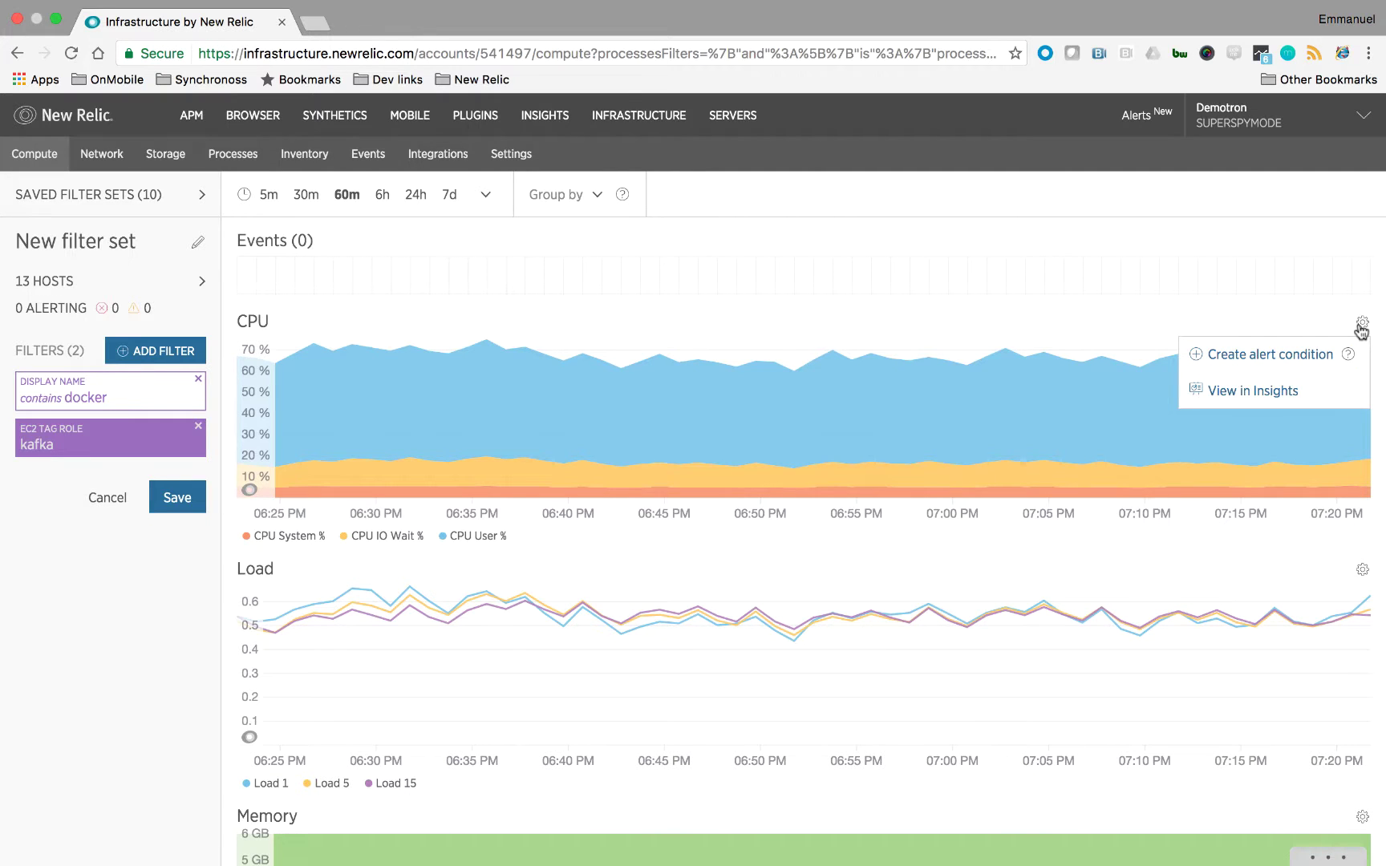
{"action": "left_click", "coordinate": [1288, 359]}
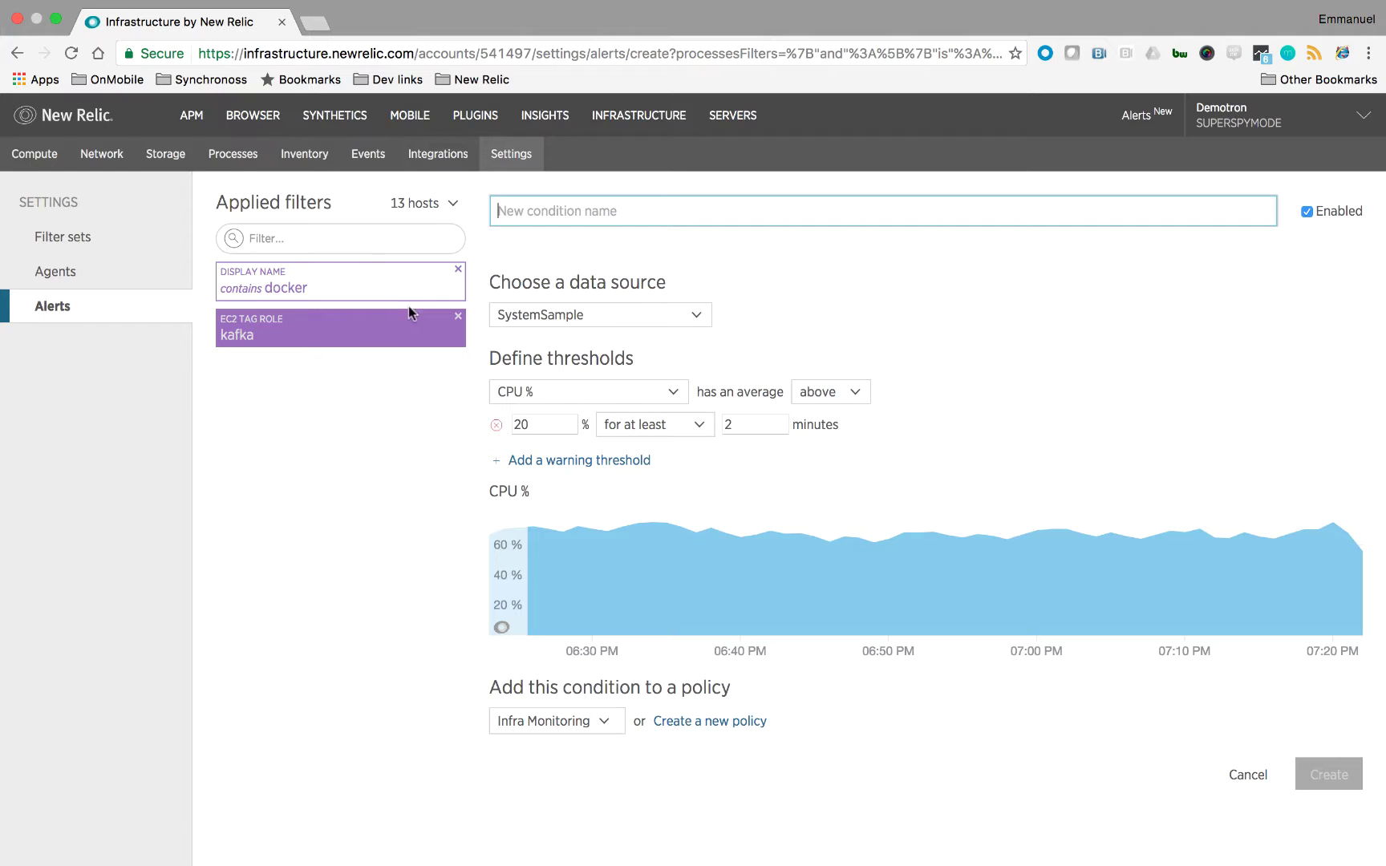
Examine the alert condition form's filter attributes, CPU % thresholds, preview chart and policy choice.
{"action": "left_click", "coordinate": [369, 252]}
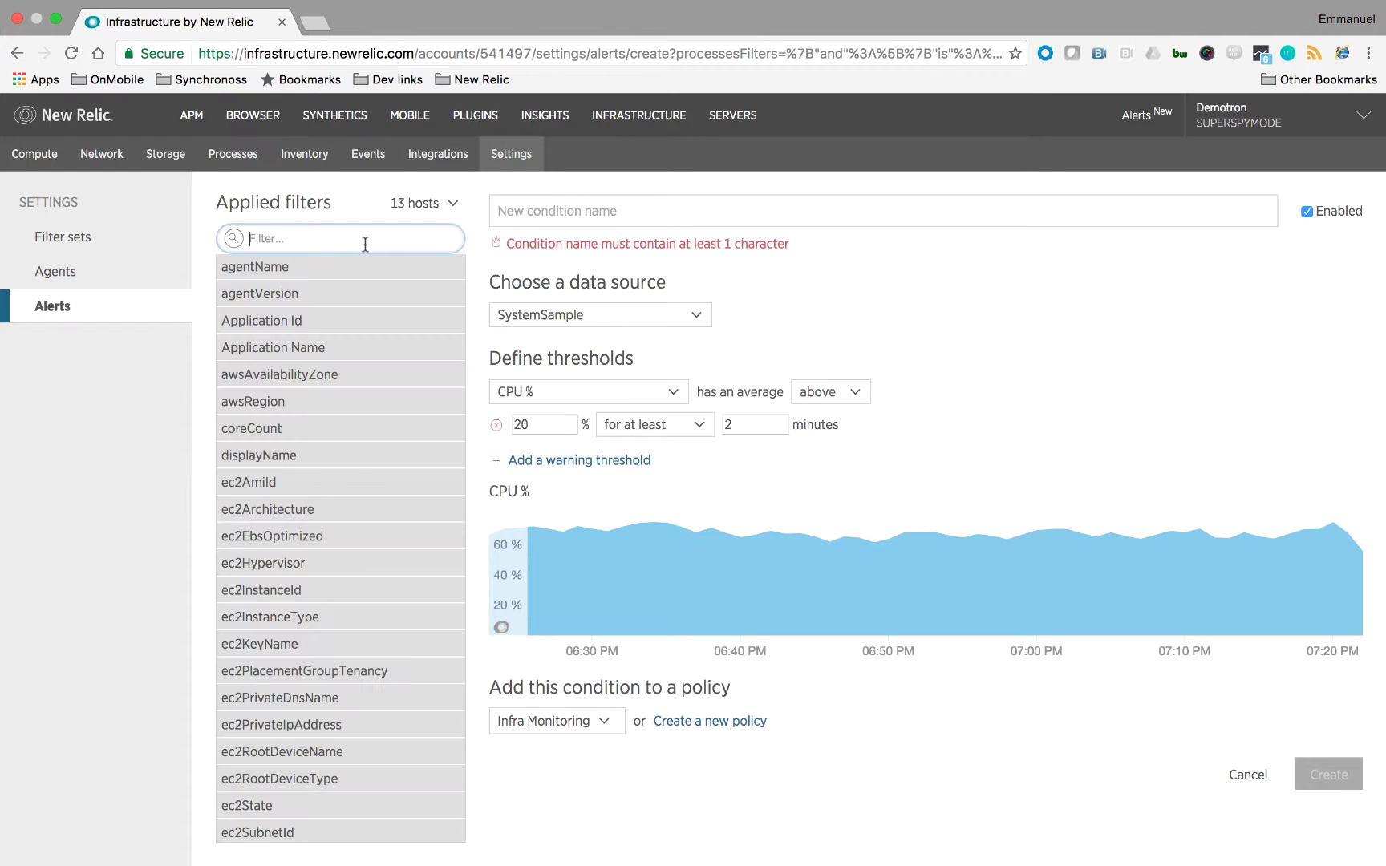
{"action": "left_click", "coordinate": [749, 273]}
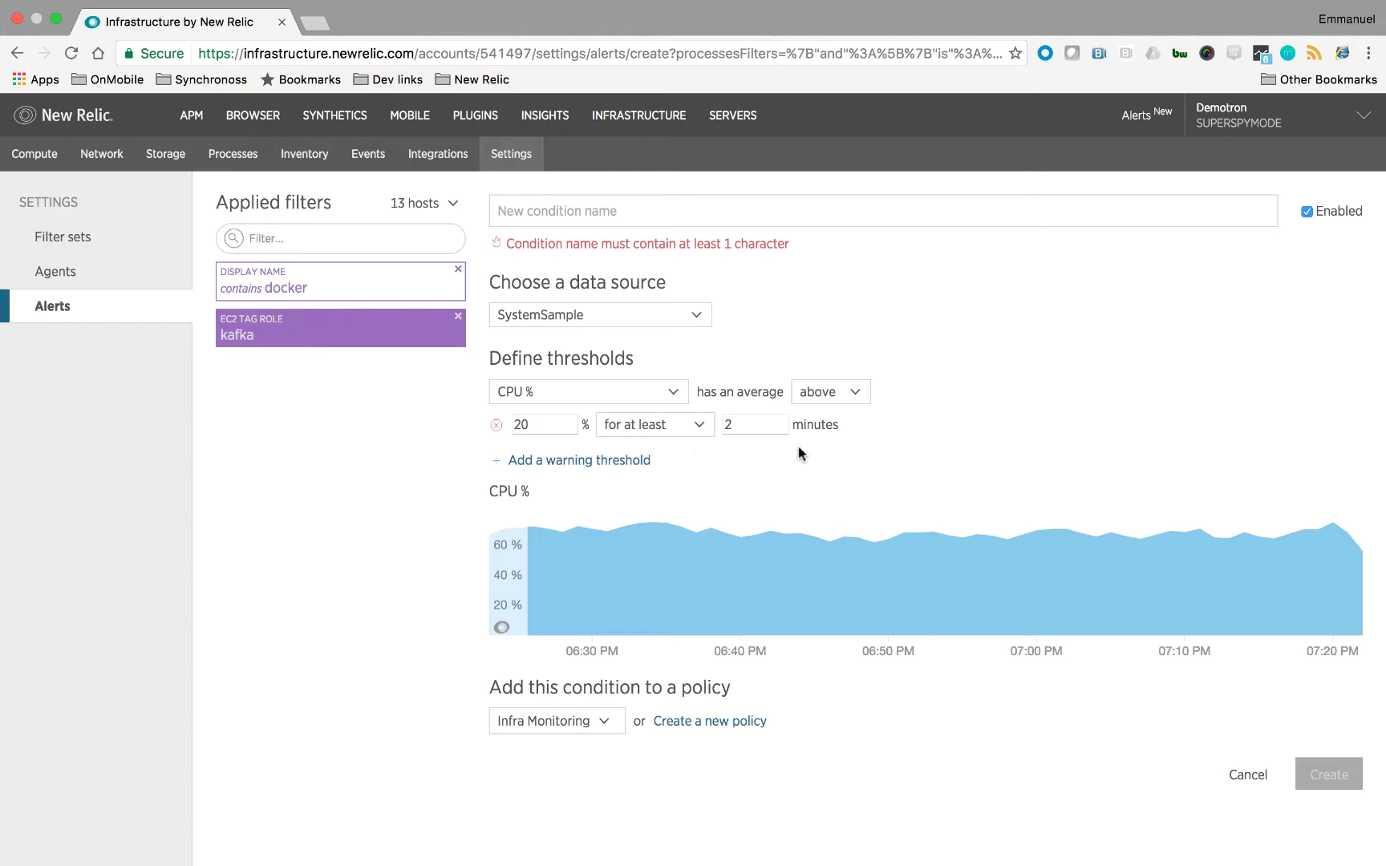
{"action": "mouse_move", "coordinate": [948, 582]}
{"action": "scroll", "coordinate": [947, 582], "scroll_direction": "down", "scroll_amount": 1}
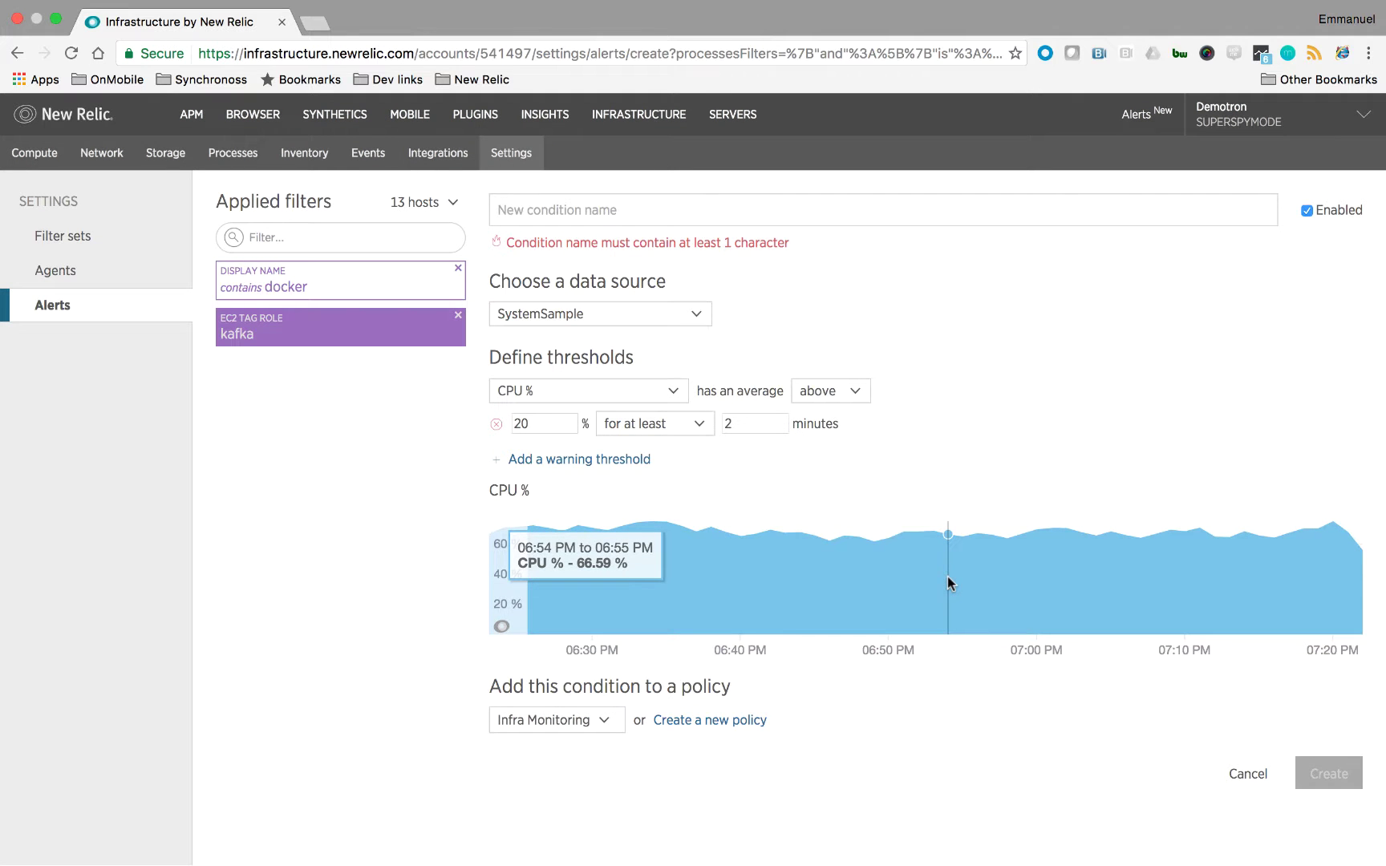
{"action": "scroll", "coordinate": [947, 577], "scroll_direction": "up", "scroll_amount": 1}
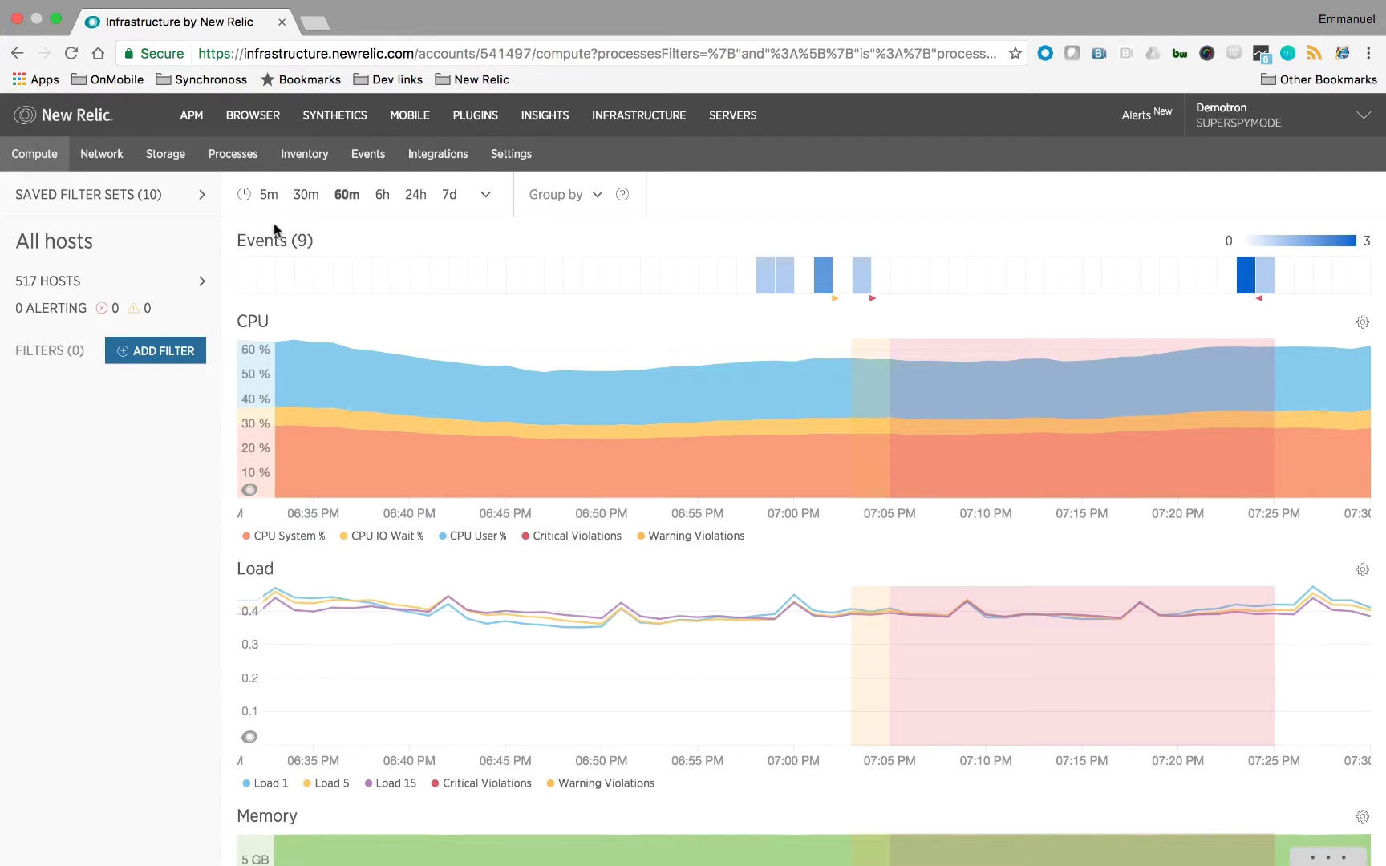
Browse the inventory of all hosts and search it for openssl.
{"action": "left_click", "coordinate": [308, 163]}
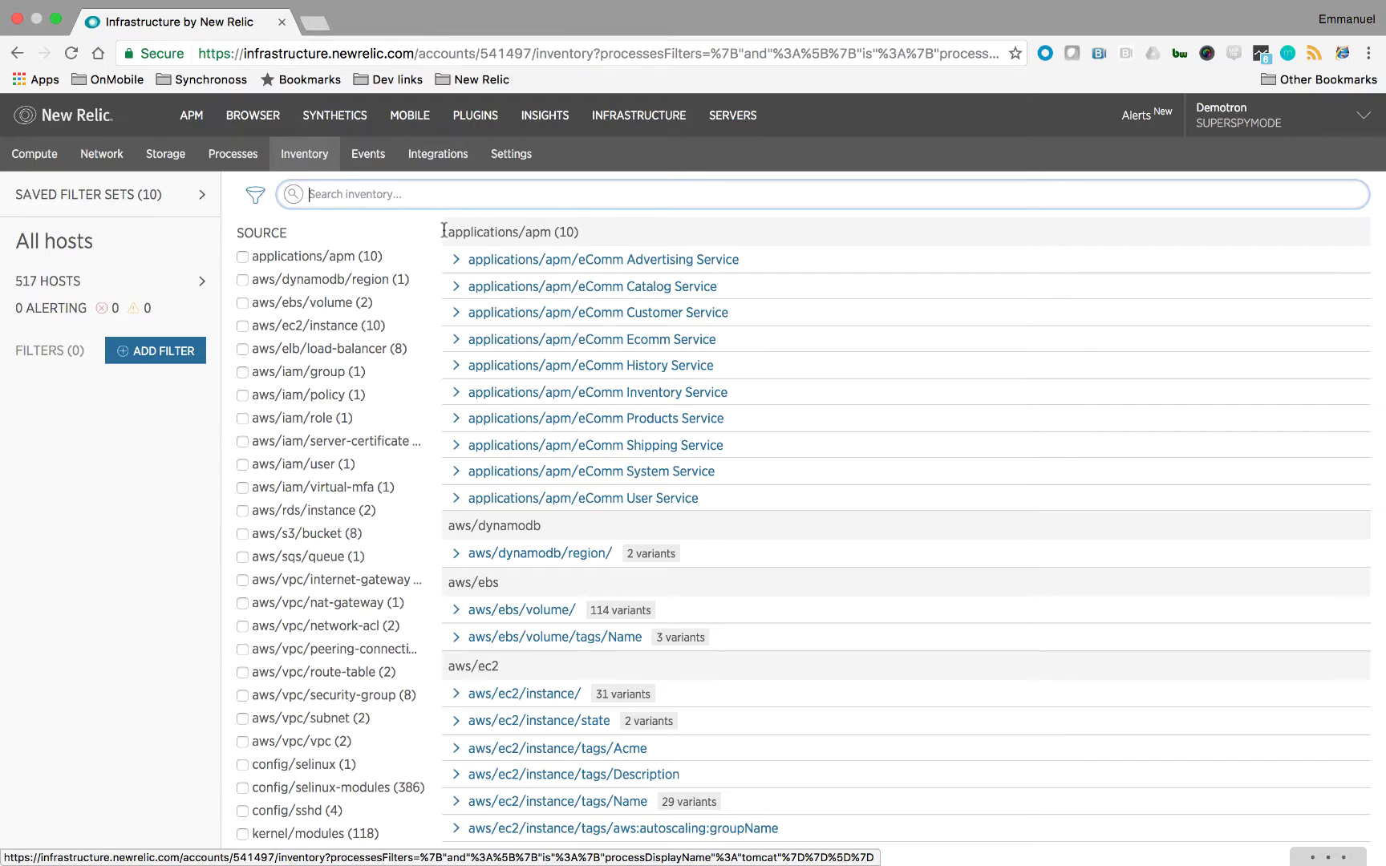
{"action": "scroll", "coordinate": [552, 375], "scroll_direction": "down", "scroll_amount": 15}
{"action": "scroll", "coordinate": [551, 375], "scroll_direction": "down", "scroll_amount": 15}
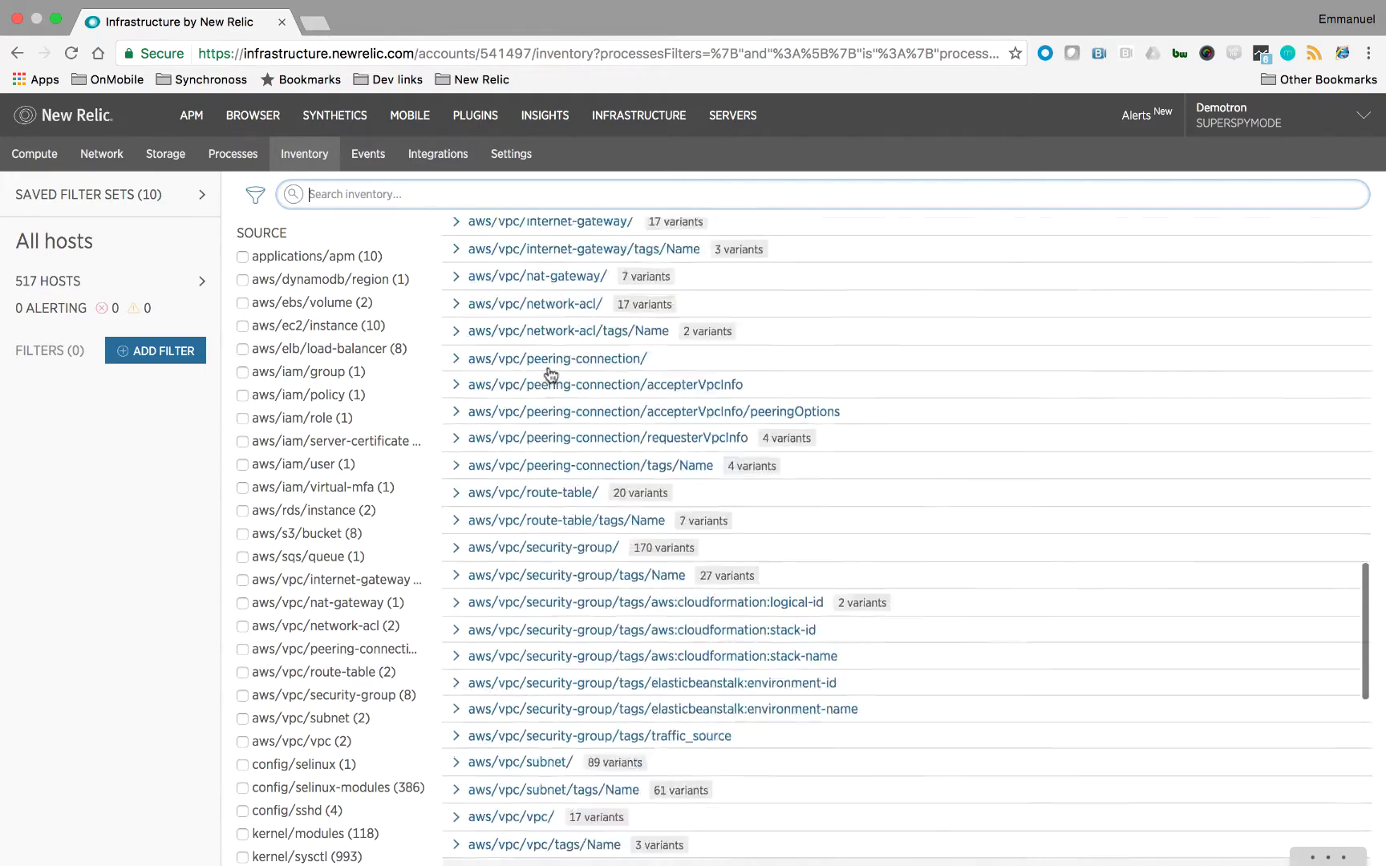
{"action": "scroll", "coordinate": [551, 376], "scroll_direction": "up", "scroll_amount": 10}
{"action": "scroll", "coordinate": [551, 375], "scroll_direction": "up", "scroll_amount": 10}
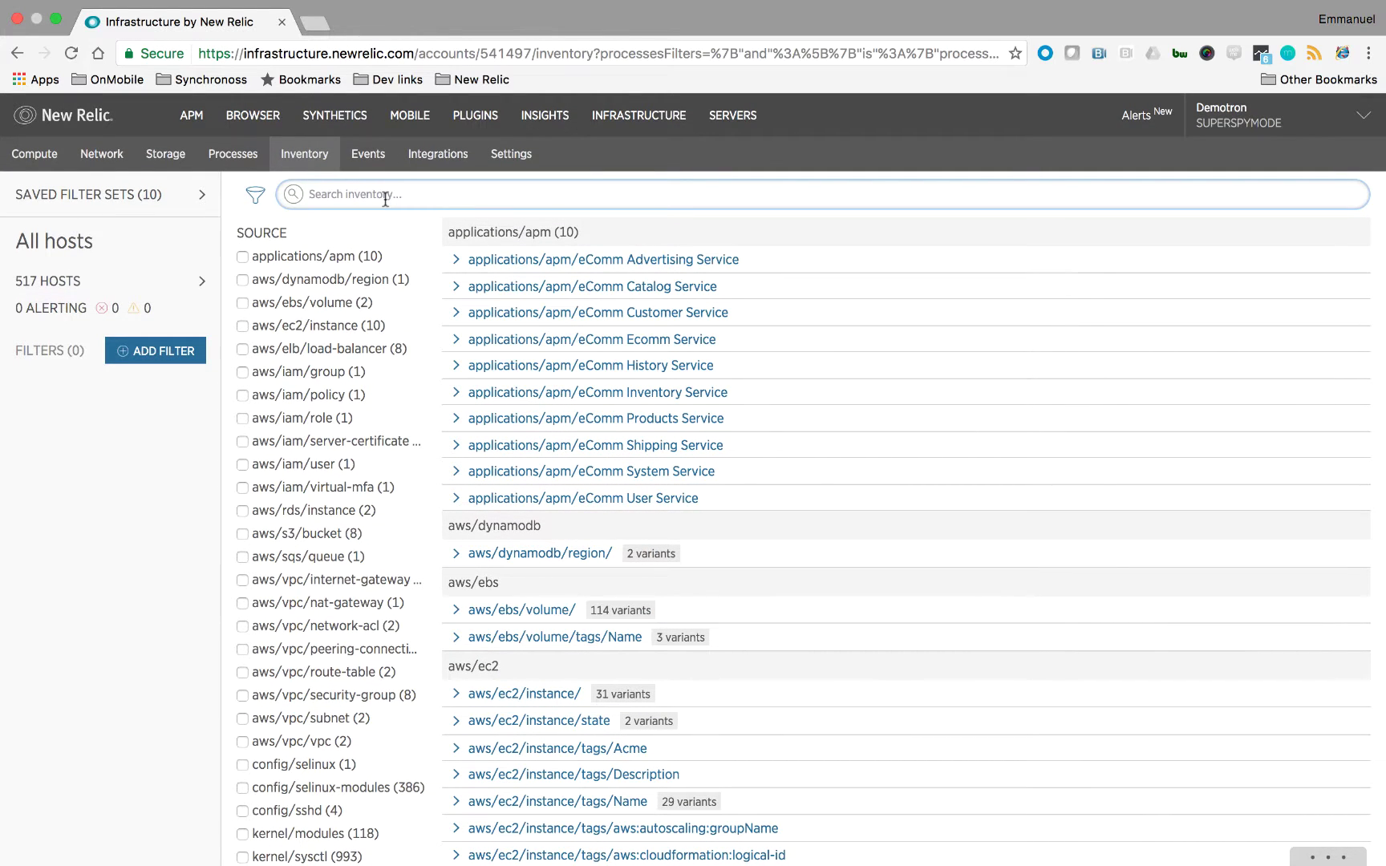
{"action": "type", "text": "openssl"}
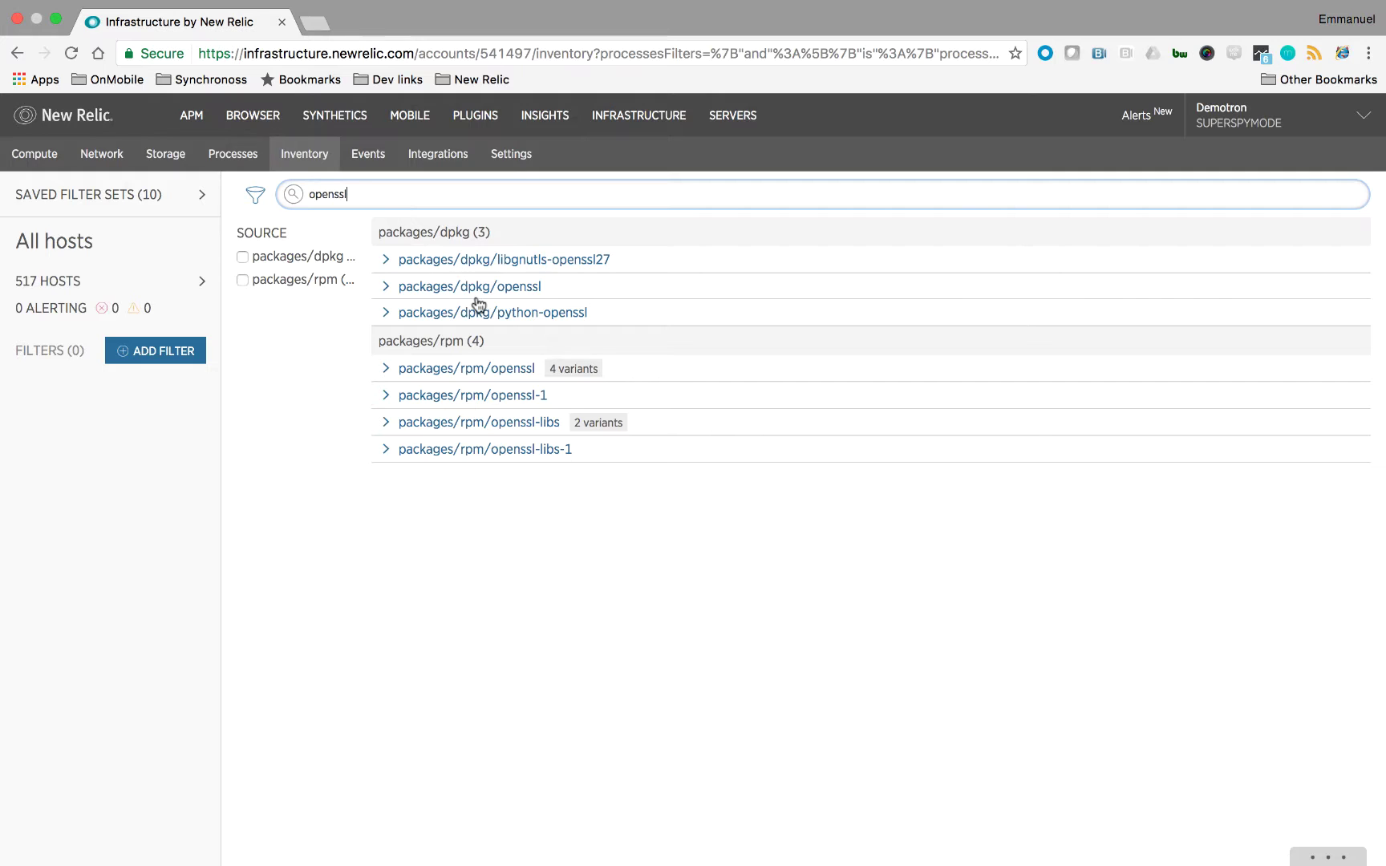
Expand the packages/rpm/openssl variants, compare their versions and list the hosts running version 0.9.8m.
{"action": "left_click", "coordinate": [386, 370]}
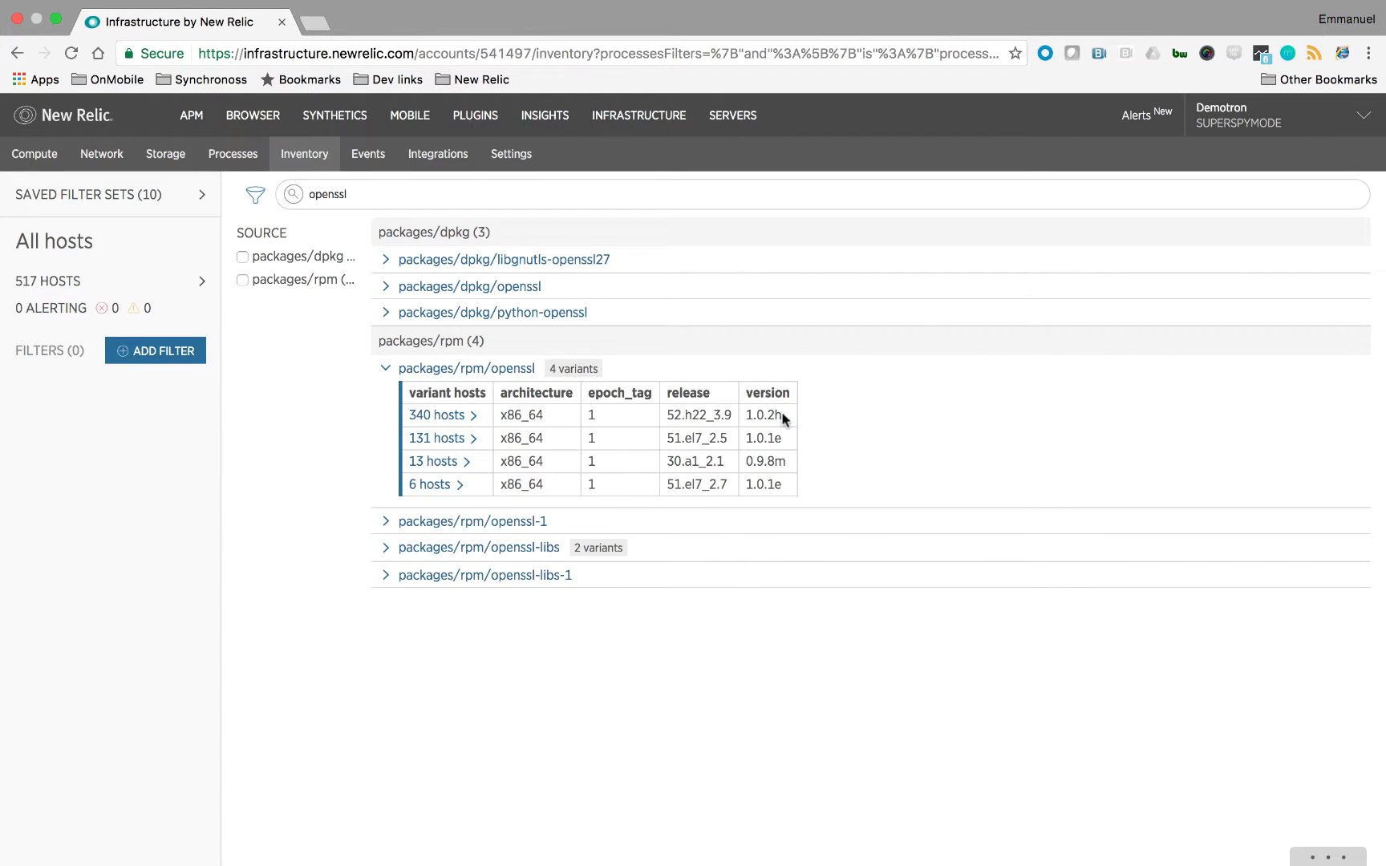
{"action": "left_click_drag", "start_coordinate": [776, 414], "coordinate": [739, 414]}
{"action": "left_click_drag", "start_coordinate": [786, 462], "coordinate": [747, 465]}
{"action": "left_click", "coordinate": [469, 468]}
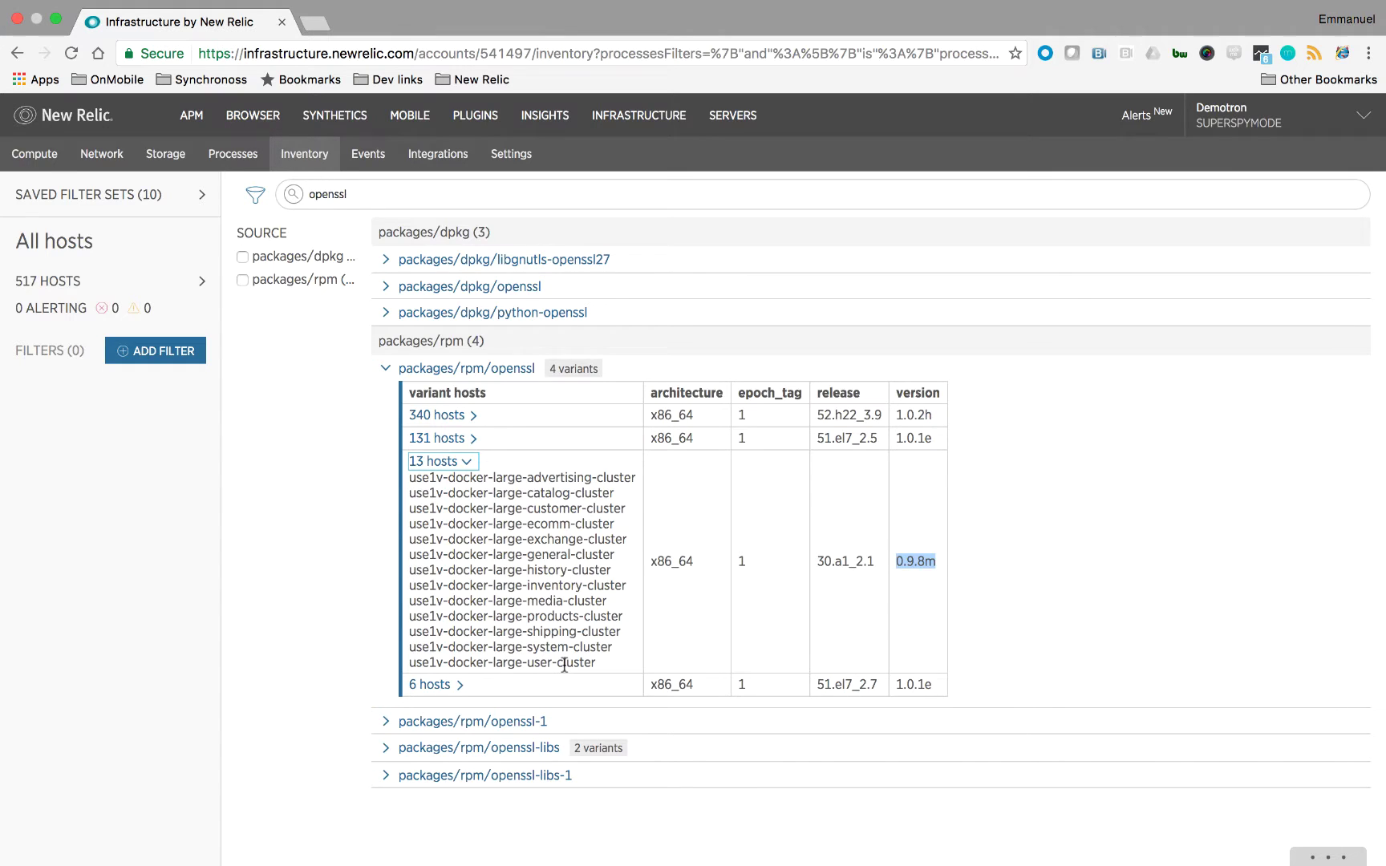
Return to the Compute charts and open the event list from the 07:24 PM to 07:25 PM block of the events timeline.
{"action": "left_click", "coordinate": [34, 154]}
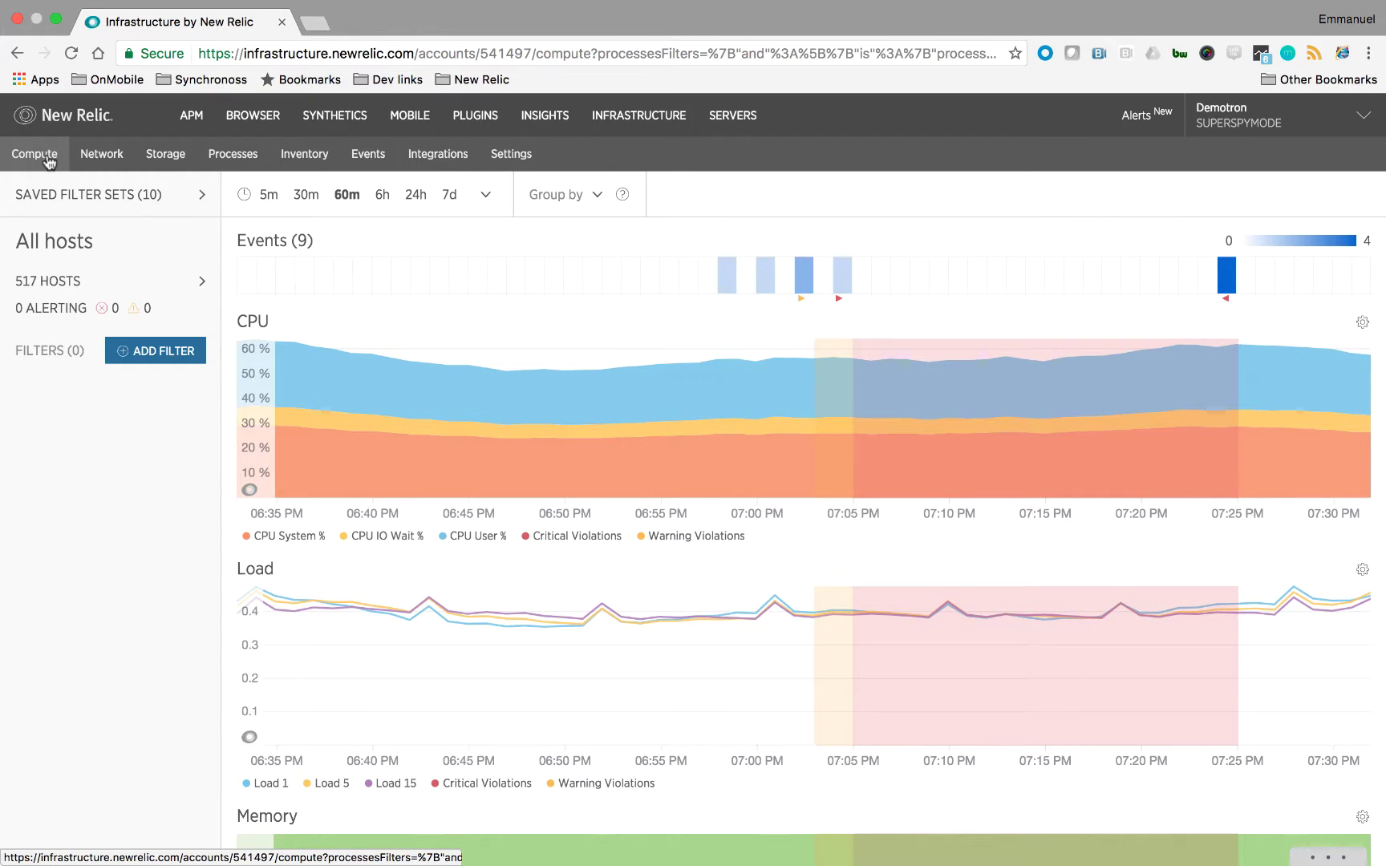
{"action": "mouse_move", "coordinate": [289, 416]}
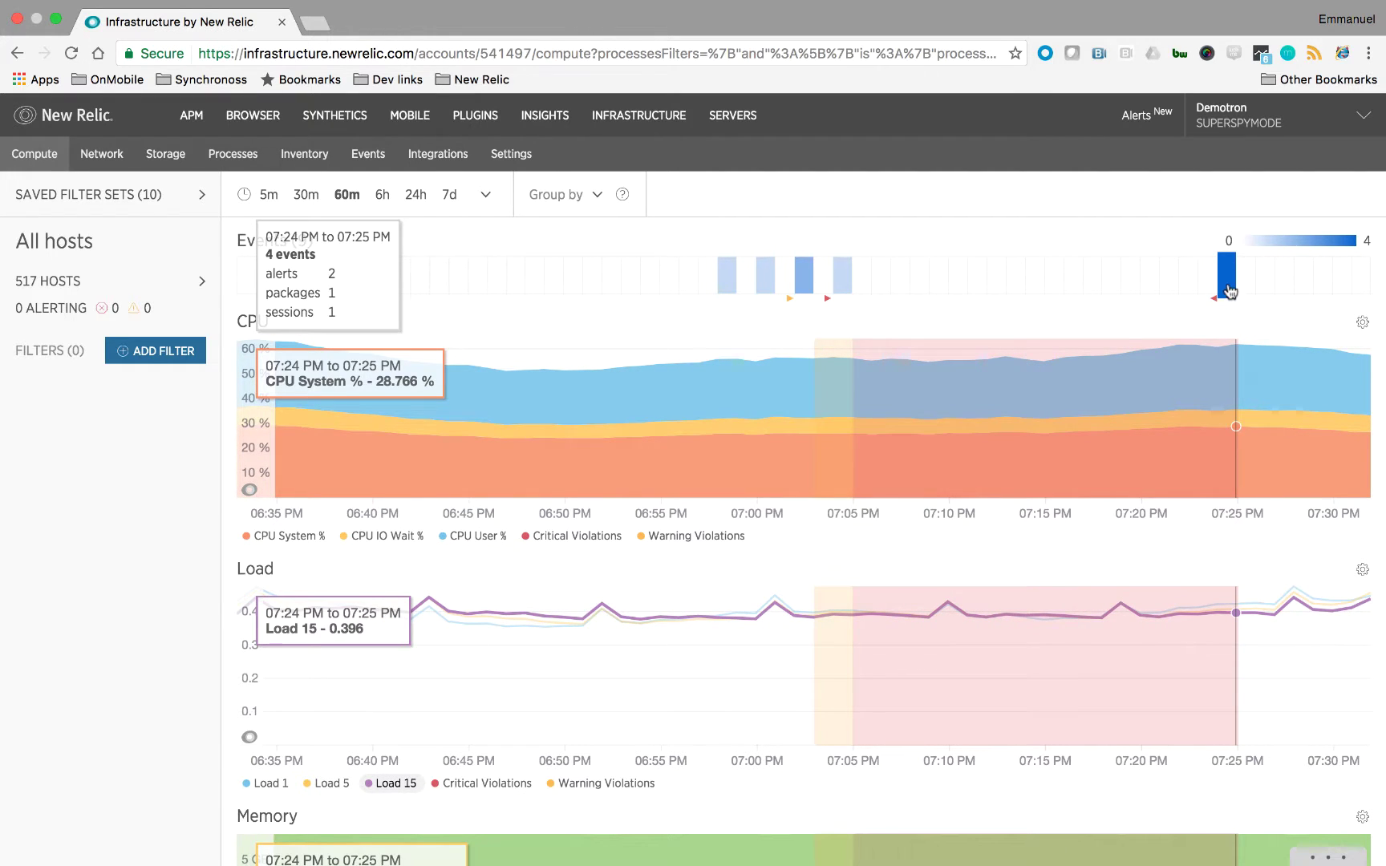
{"action": "left_click", "coordinate": [1228, 284]}
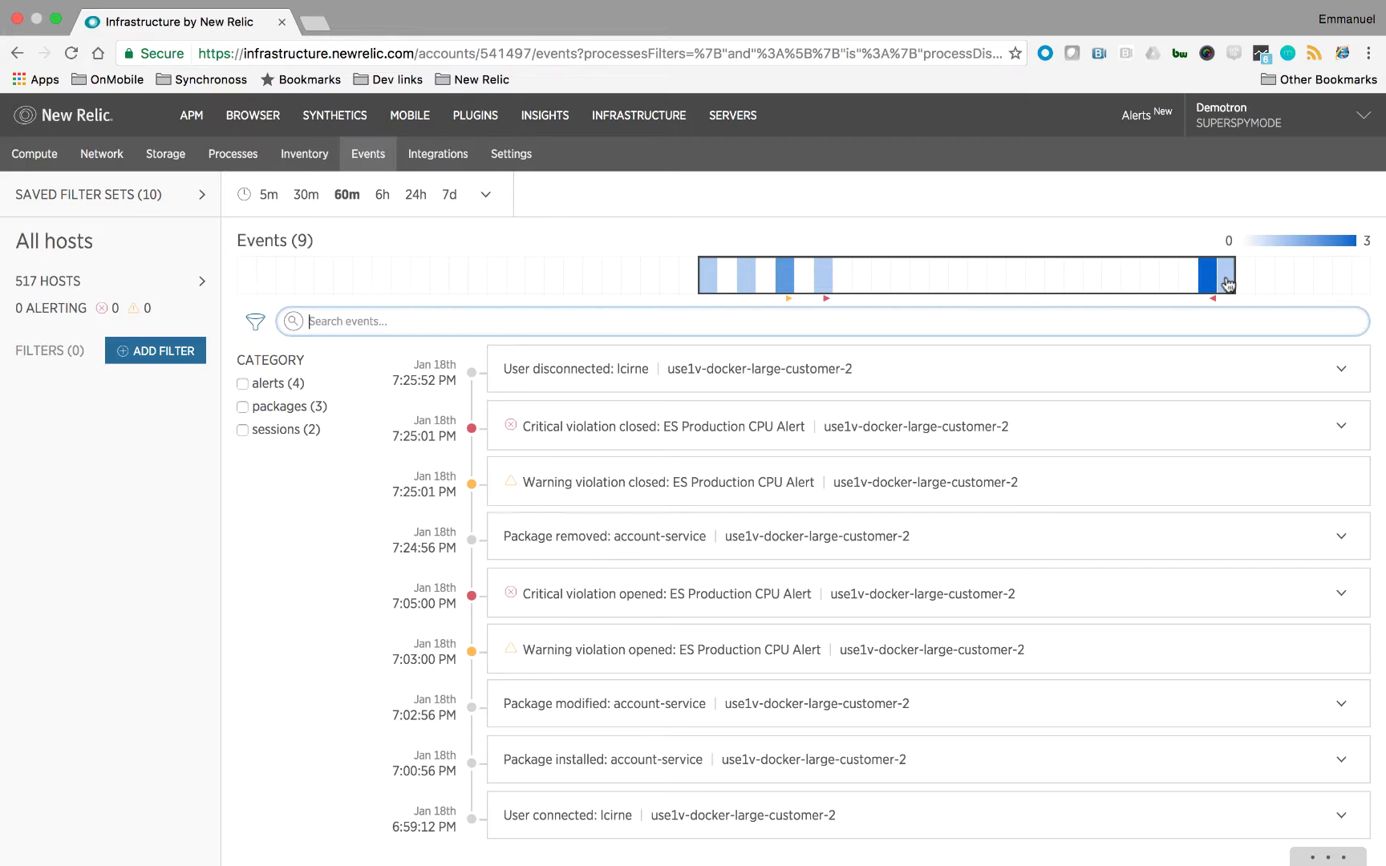
{"action": "mouse_move", "coordinate": [1222, 290]}
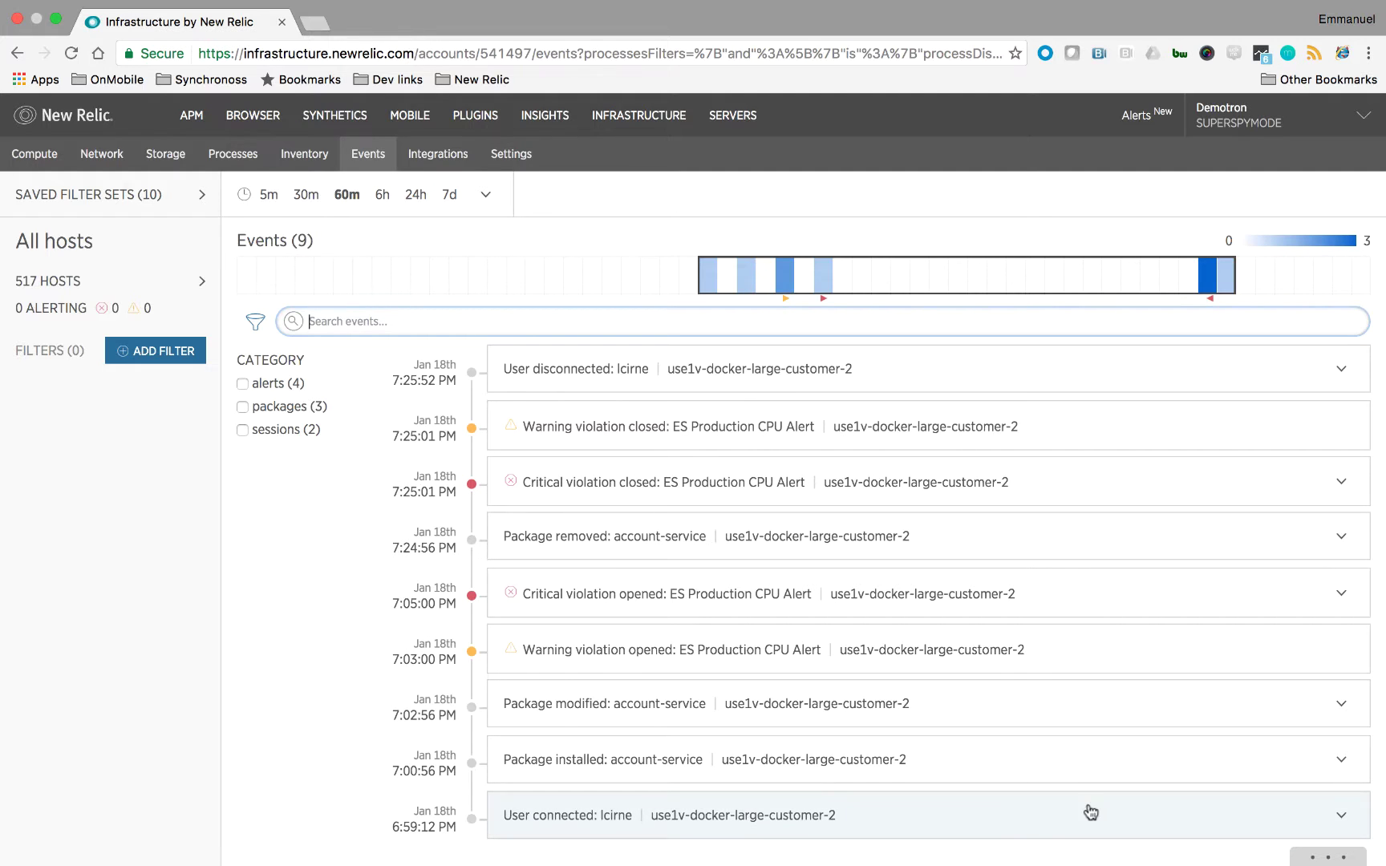
Inspect the attributes of the "User connected" event and the "Package installed: account-service" event on use1v-docker-large-customer-2.
{"action": "left_click", "coordinate": [1342, 816]}
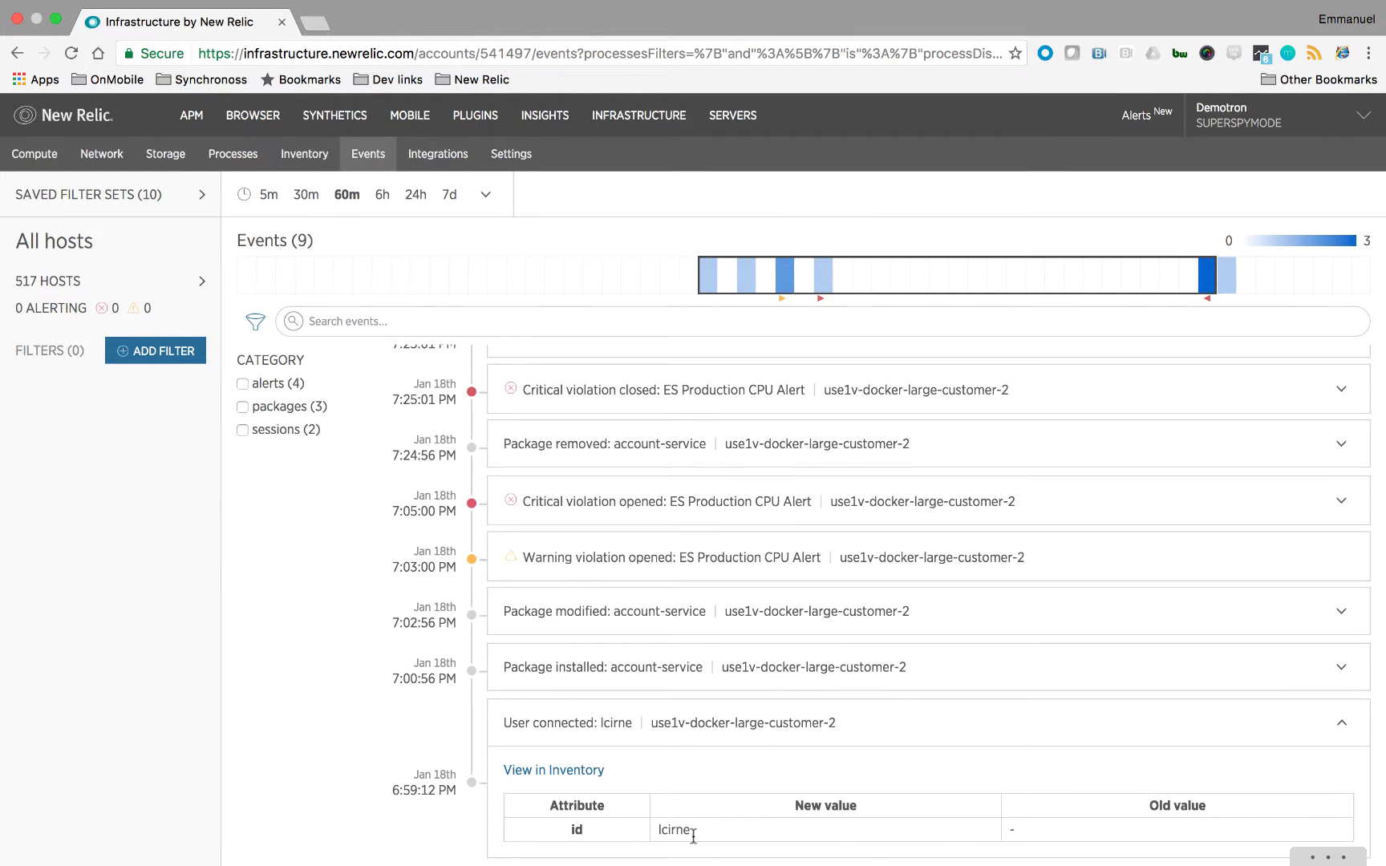
{"action": "left_click_drag", "start_coordinate": [696, 834], "coordinate": [641, 836]}
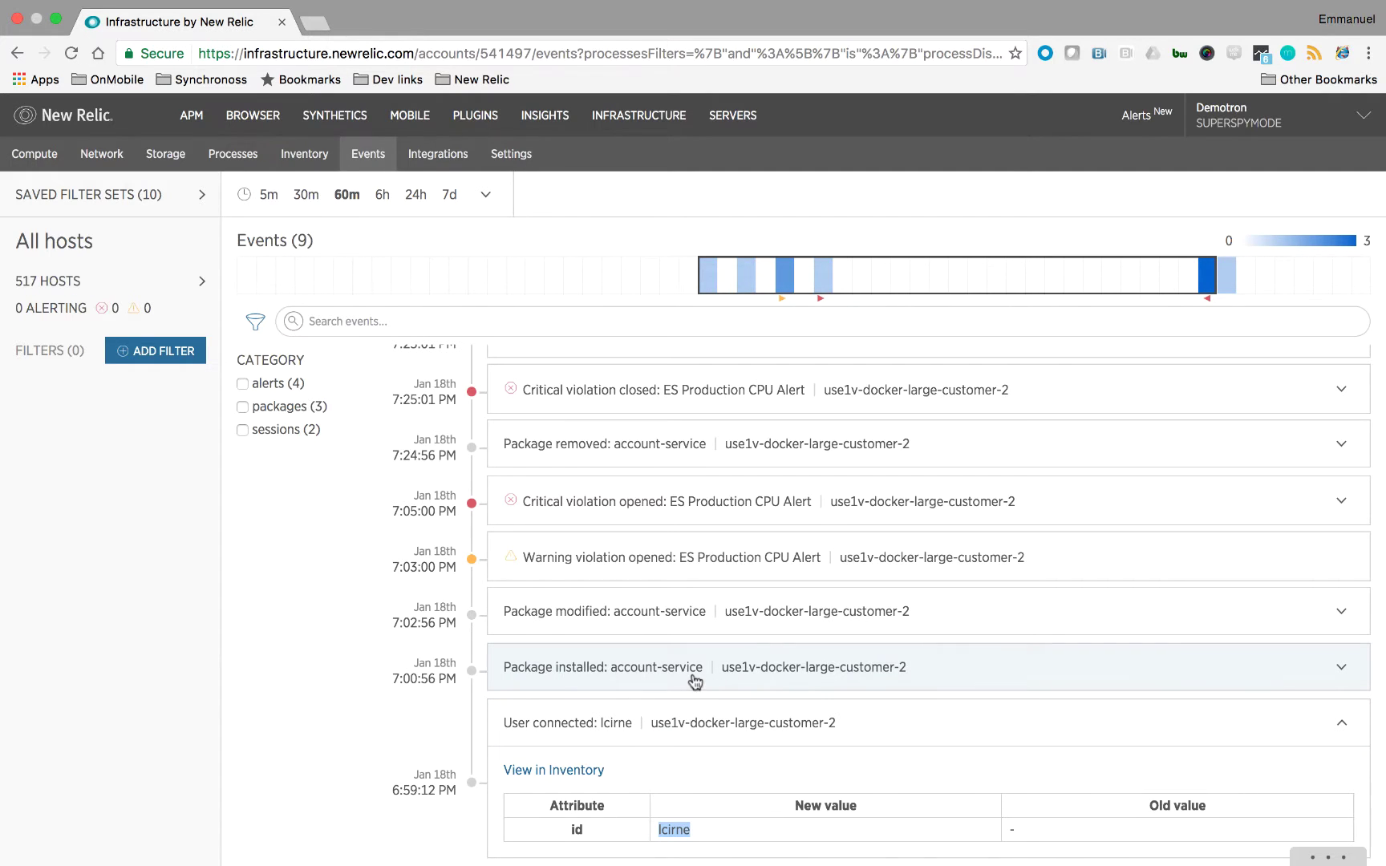
{"action": "left_click", "coordinate": [824, 680]}
{"action": "scroll", "coordinate": [824, 680], "scroll_direction": "down", "scroll_amount": 3}
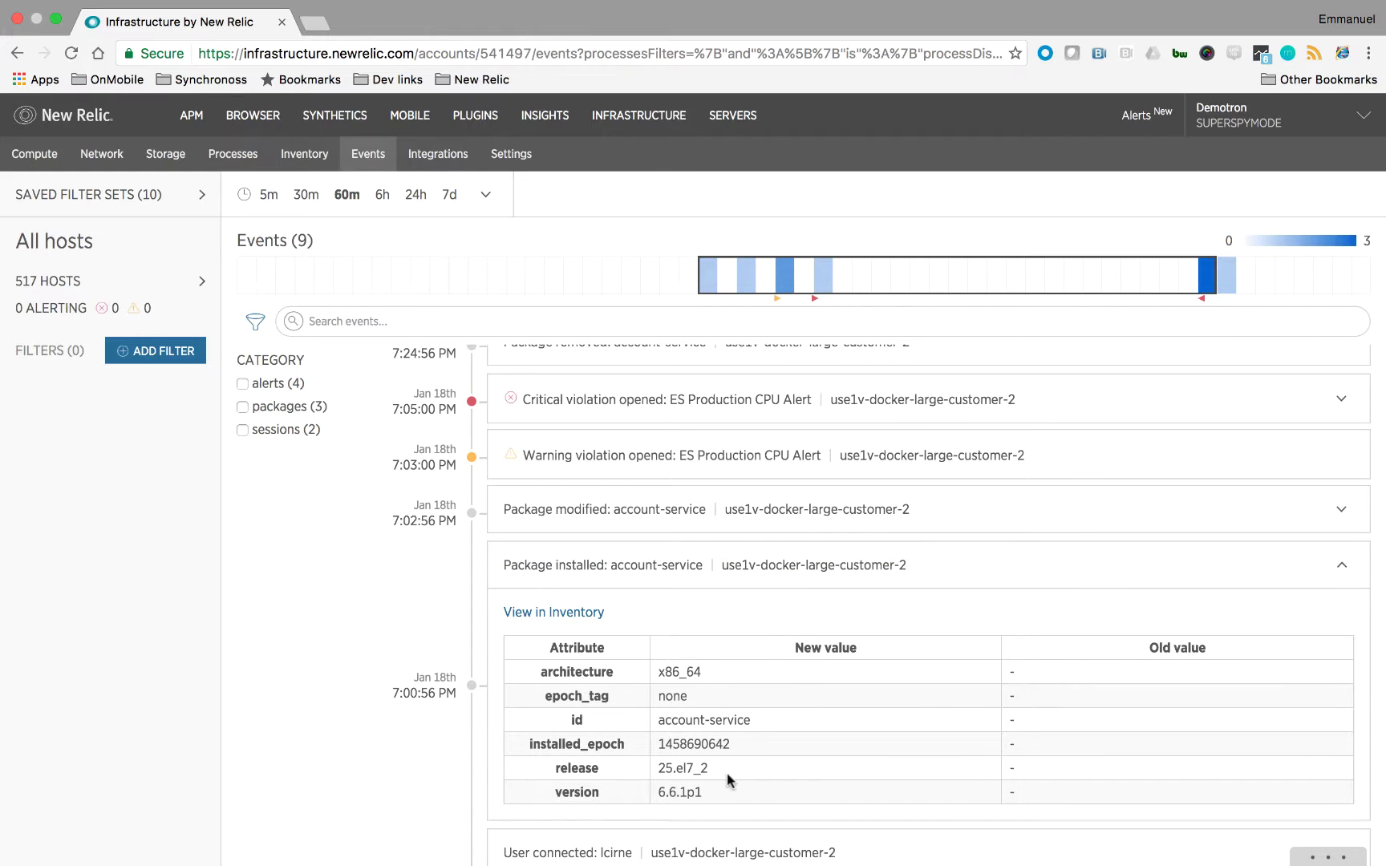
{"action": "left_click_drag", "start_coordinate": [655, 720], "coordinate": [730, 719]}
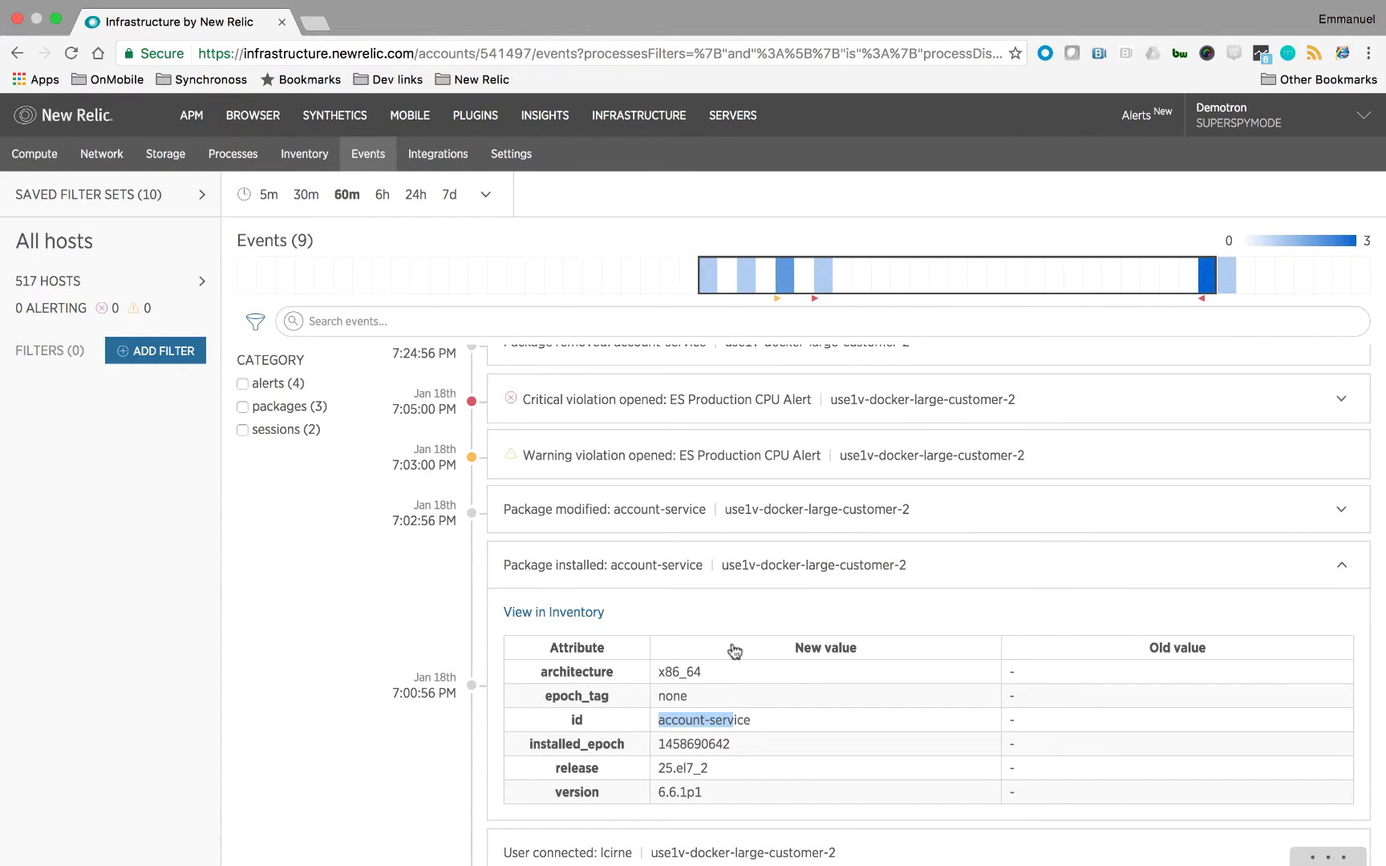
Inspect the attributes of the "Package modified: account-service" event and collapse the modified and installed package events.
{"action": "left_click", "coordinate": [748, 516]}
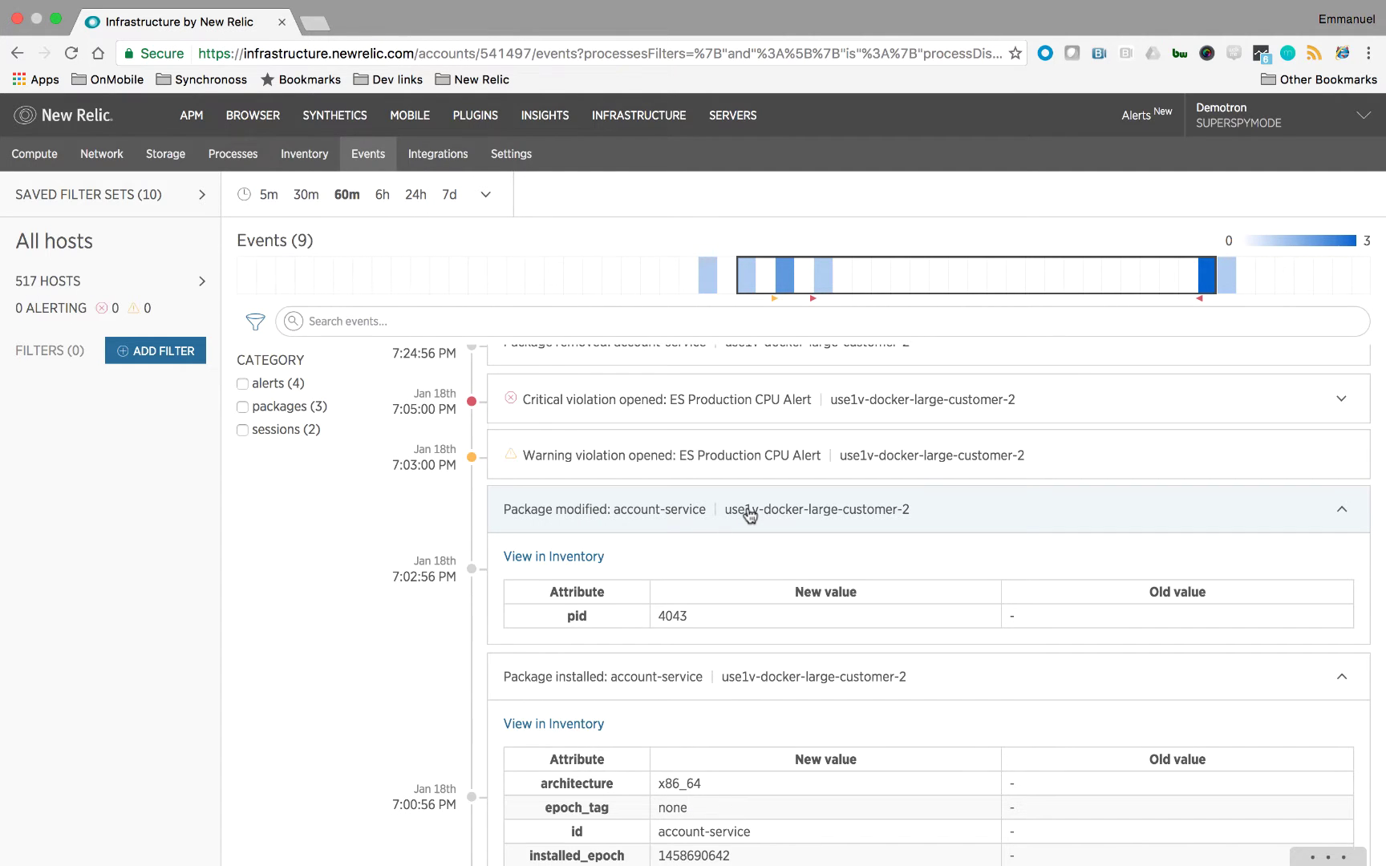
{"action": "scroll", "coordinate": [746, 519], "scroll_direction": "up", "scroll_amount": 1}
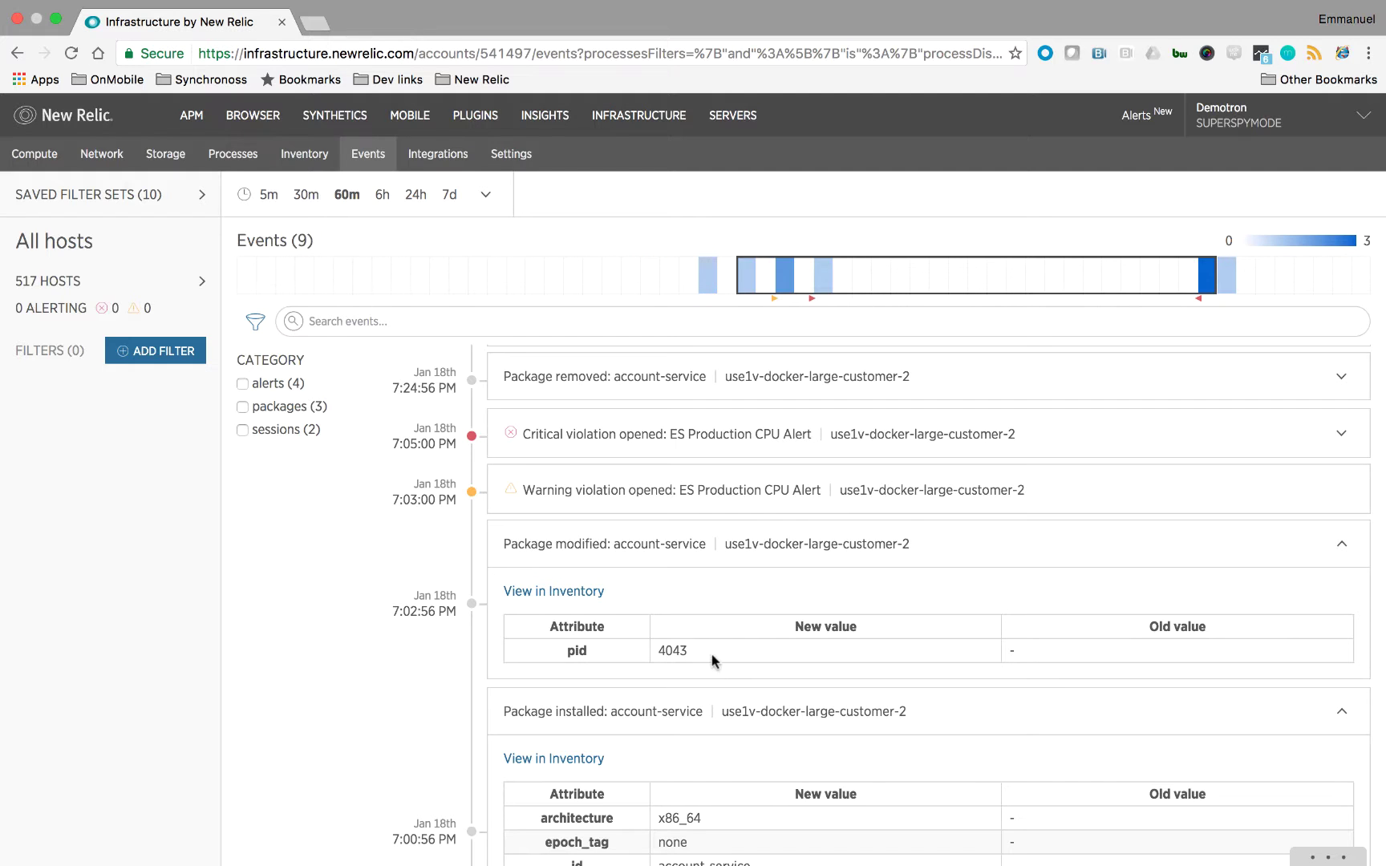
{"action": "scroll", "coordinate": [714, 656], "scroll_direction": "up", "scroll_amount": 1}
{"action": "scroll", "coordinate": [764, 663], "scroll_direction": "up", "scroll_amount": 1}
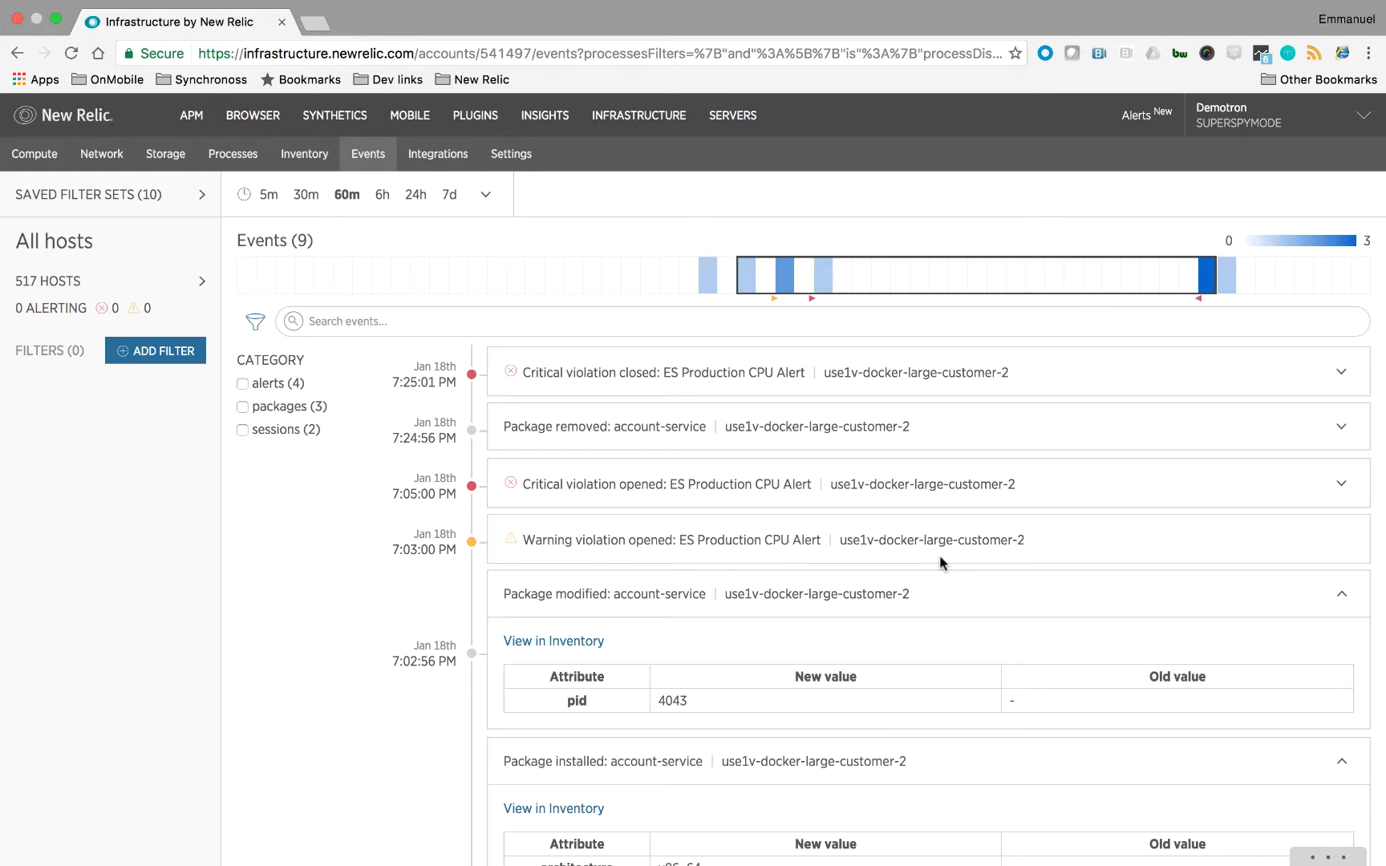
{"action": "left_click", "coordinate": [583, 597]}
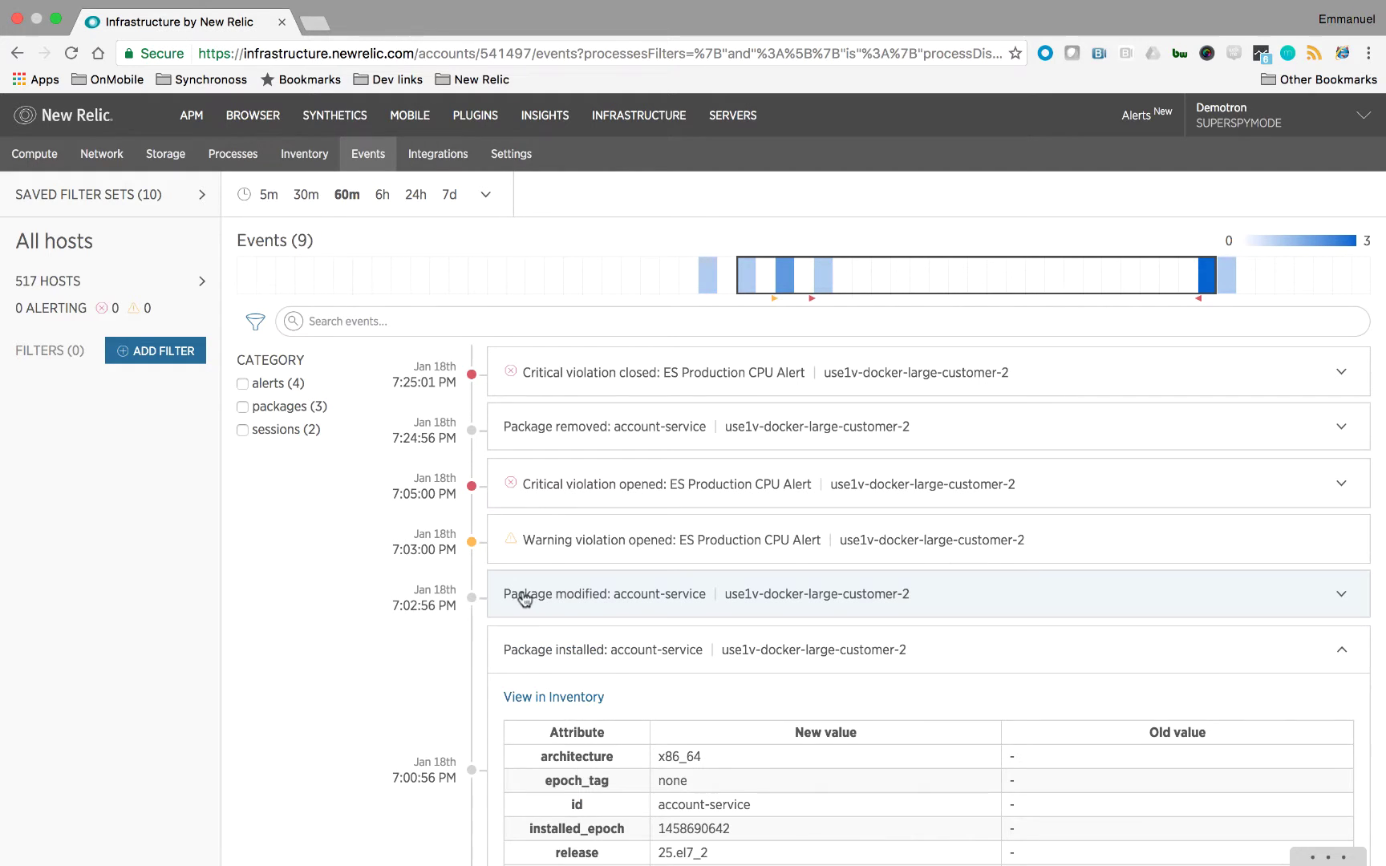
{"action": "left_click", "coordinate": [554, 651]}
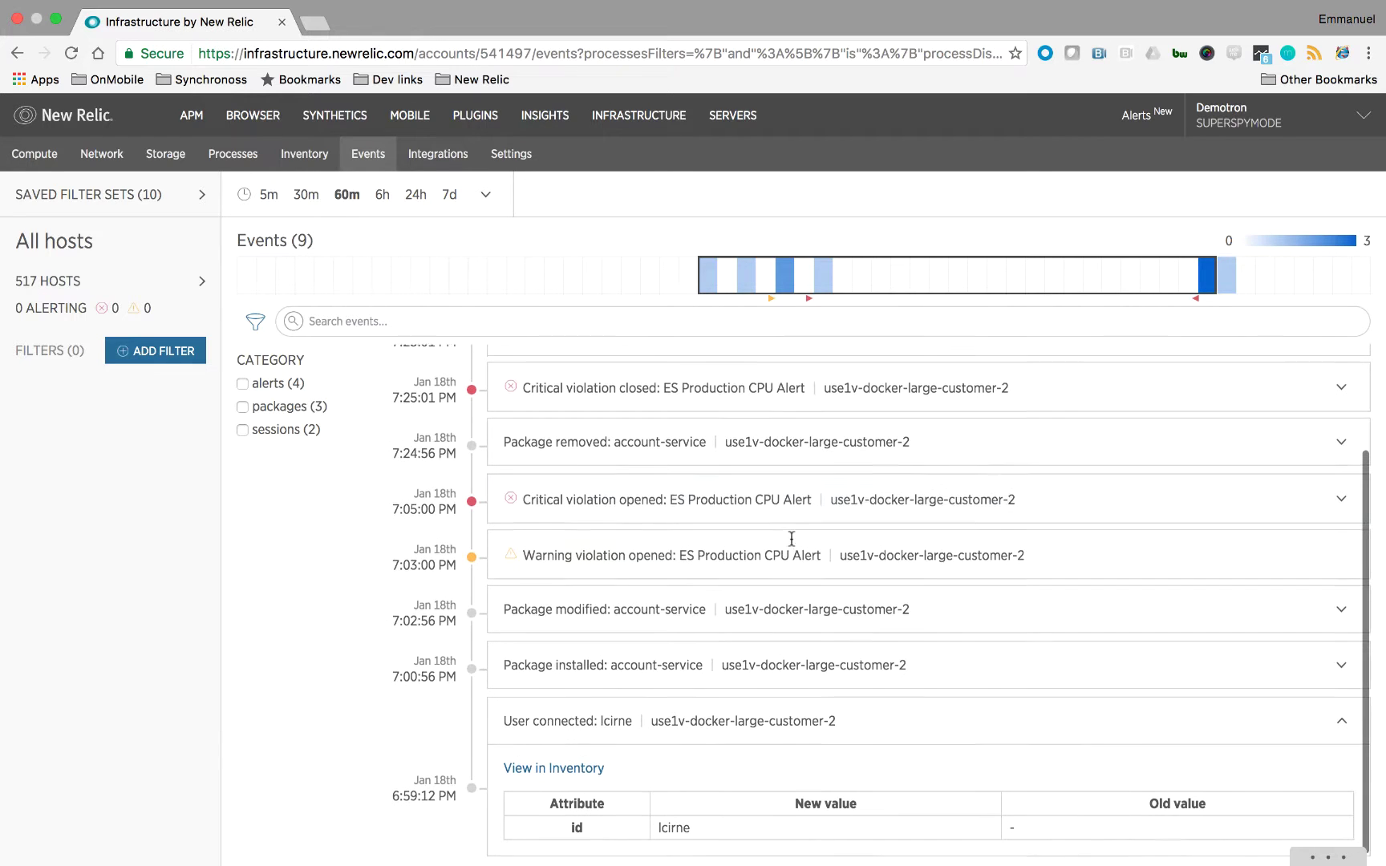
Inspect the "Package removed: account-service" event's attributes, collapse it, and examine the closed ES Production CPU Alert warning violation.
{"action": "scroll", "coordinate": [579, 524], "scroll_direction": "up", "scroll_amount": 1}
{"action": "scroll", "coordinate": [682, 510], "scroll_direction": "up", "scroll_amount": 3}
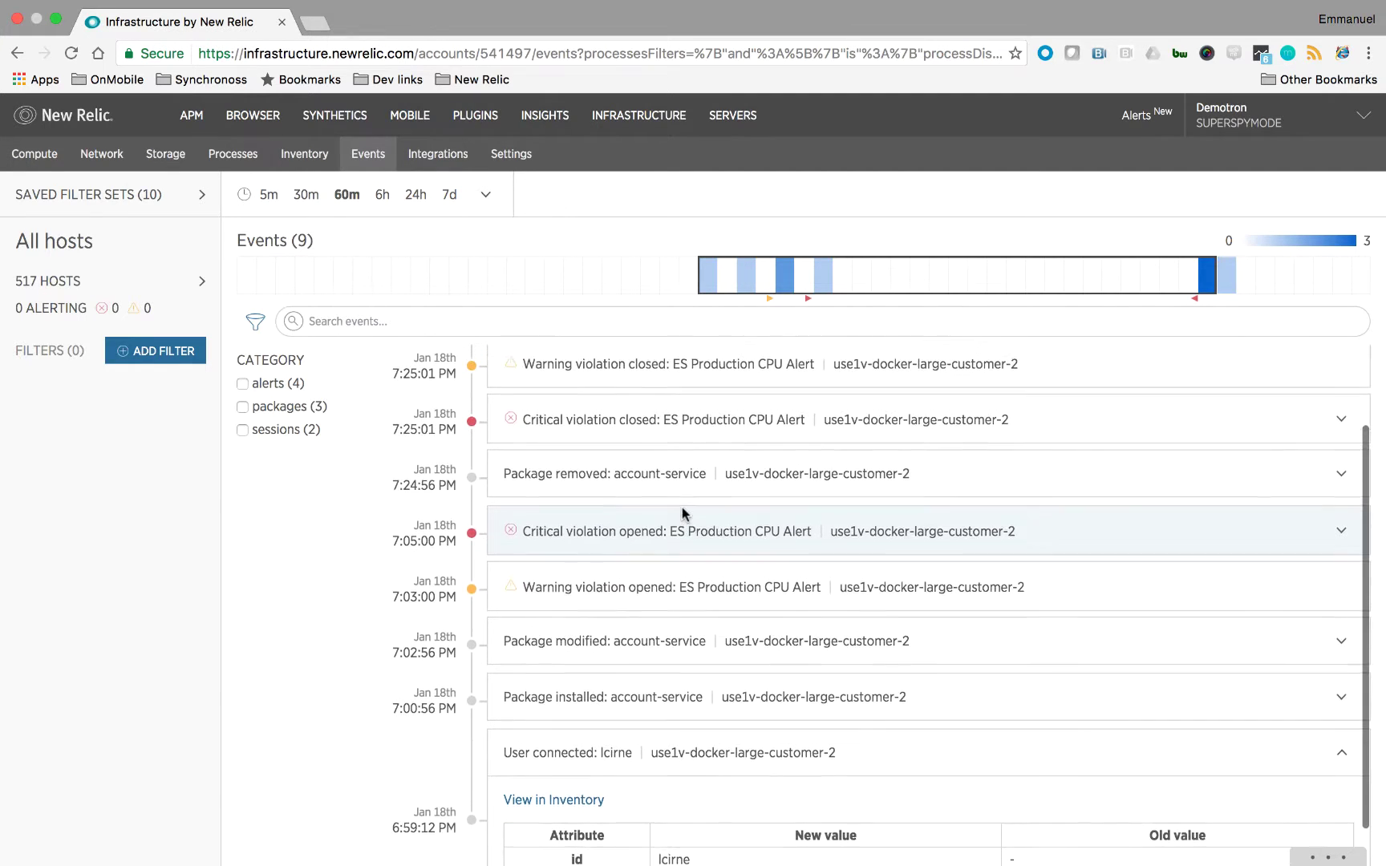
{"action": "scroll", "coordinate": [588, 511], "scroll_direction": "left", "scroll_amount": 3}
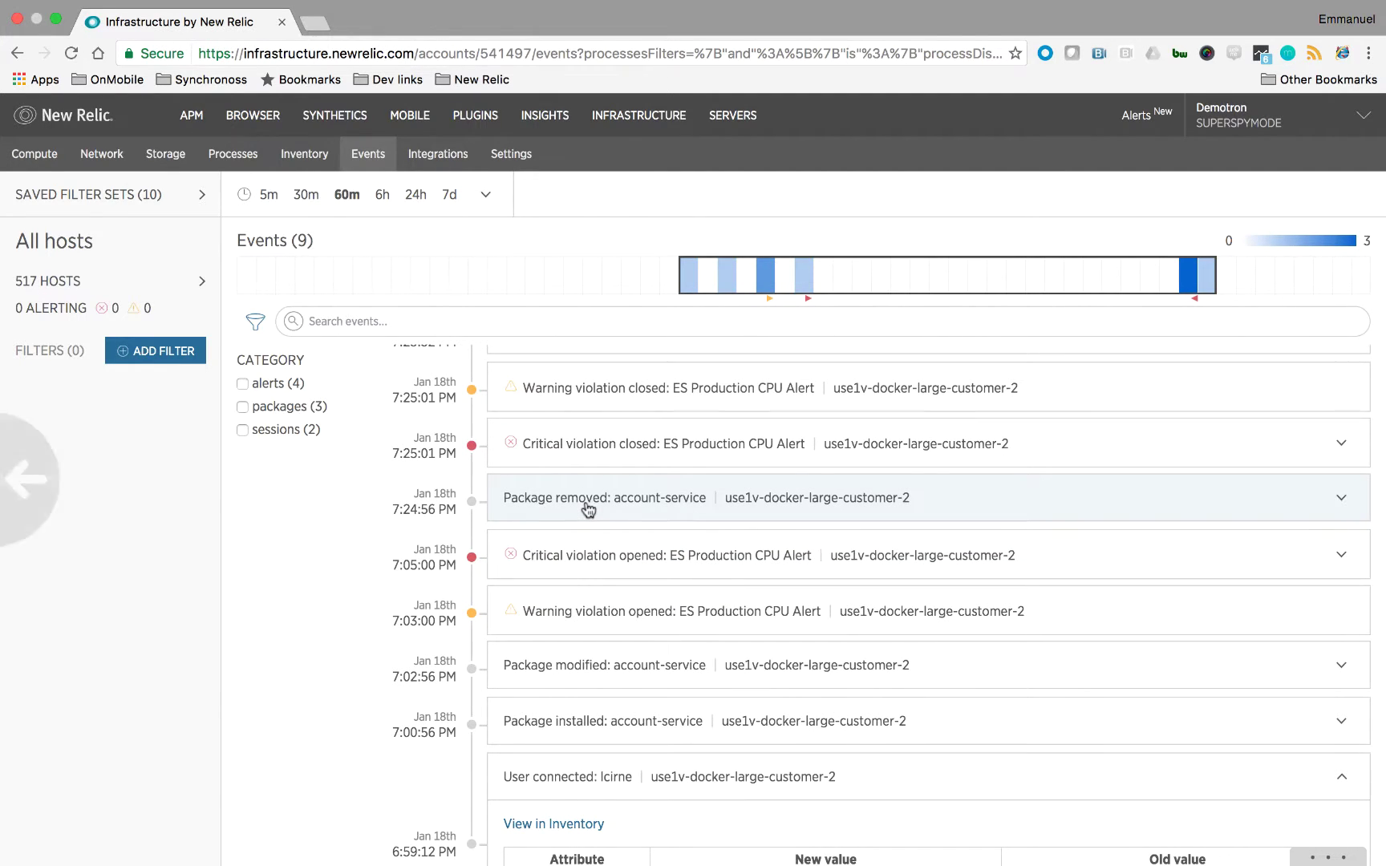
{"action": "left_click", "coordinate": [632, 513]}
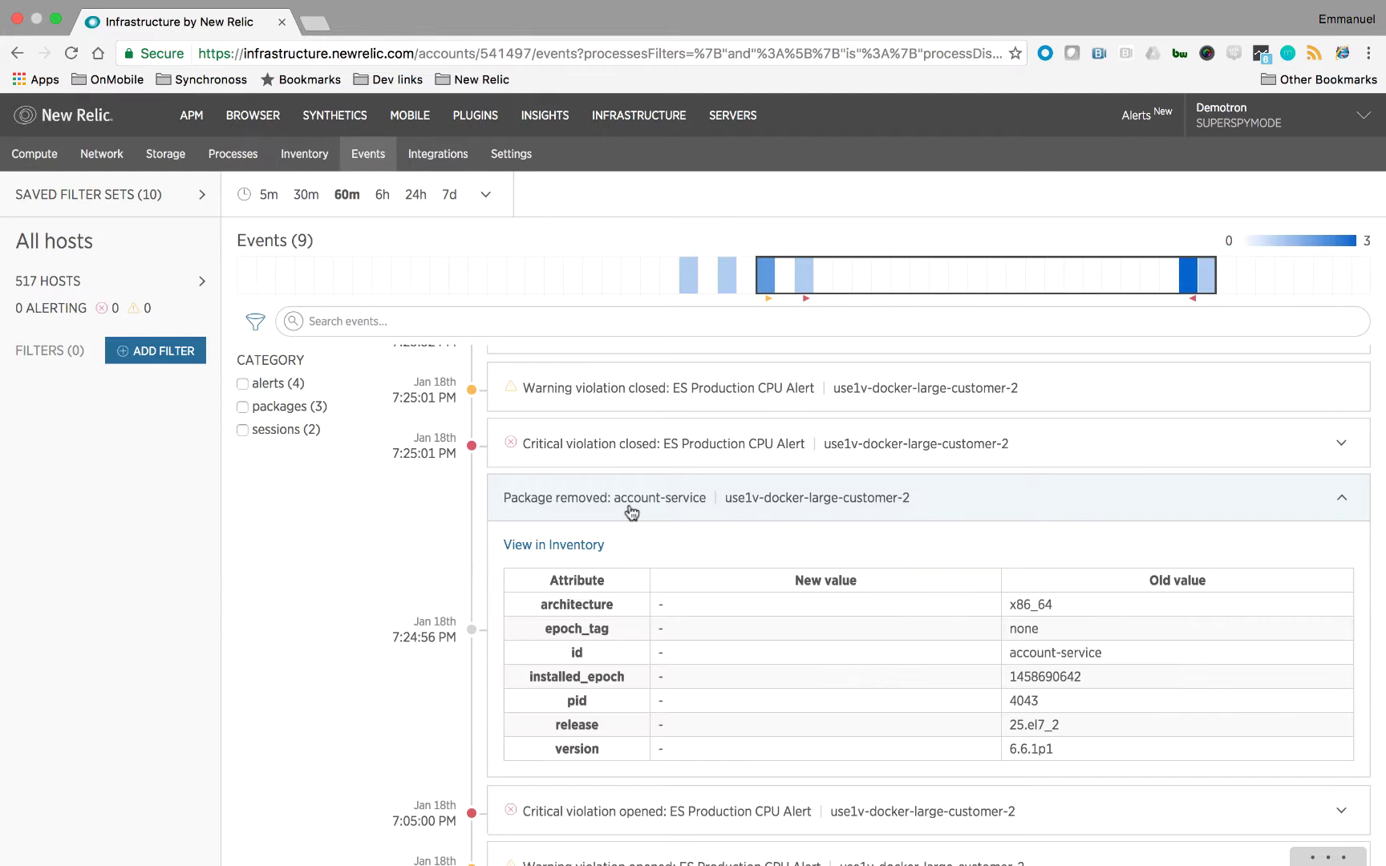
{"action": "left_click", "coordinate": [632, 513]}
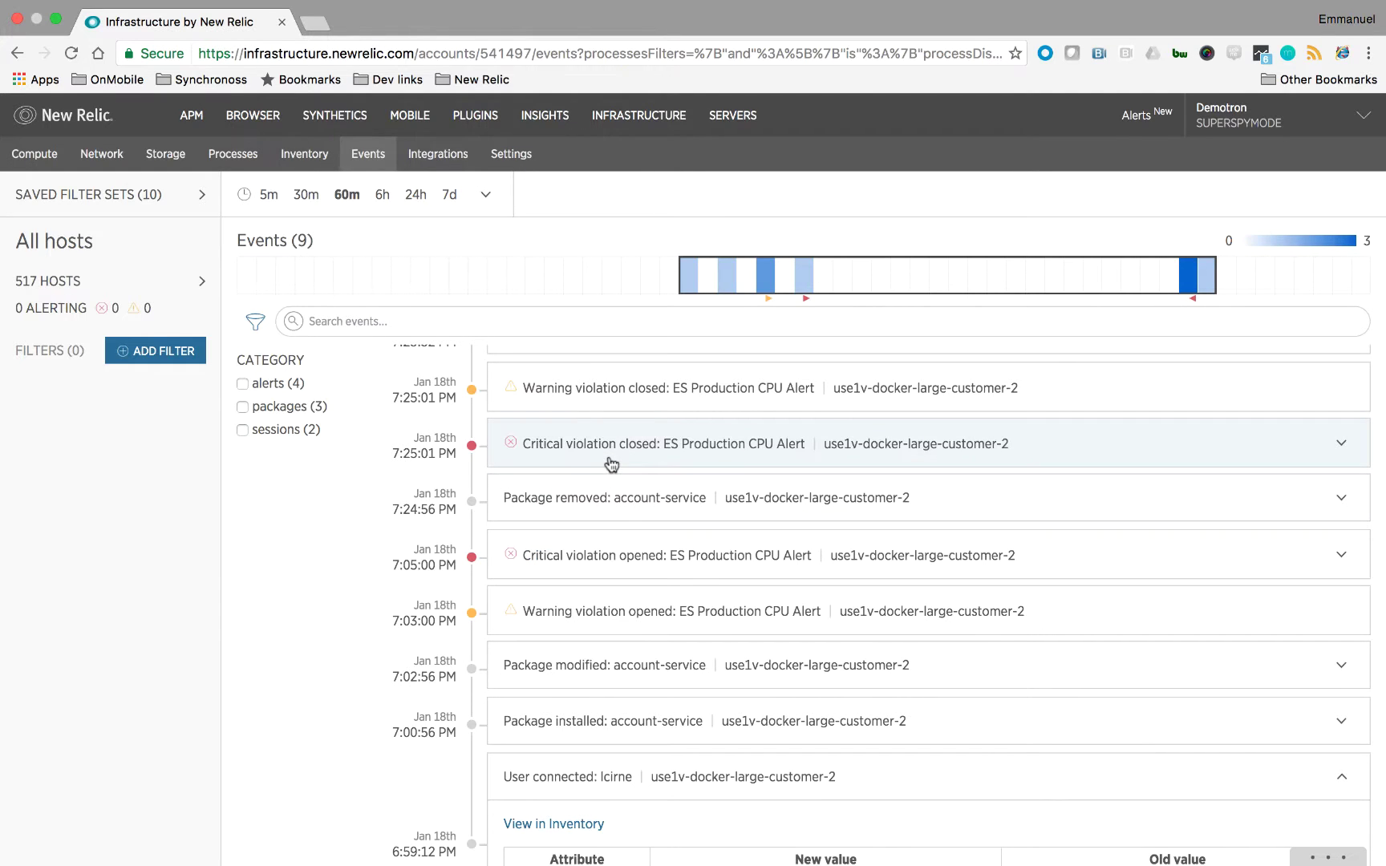
{"action": "scroll", "coordinate": [693, 449], "scroll_direction": "up", "scroll_amount": 1}
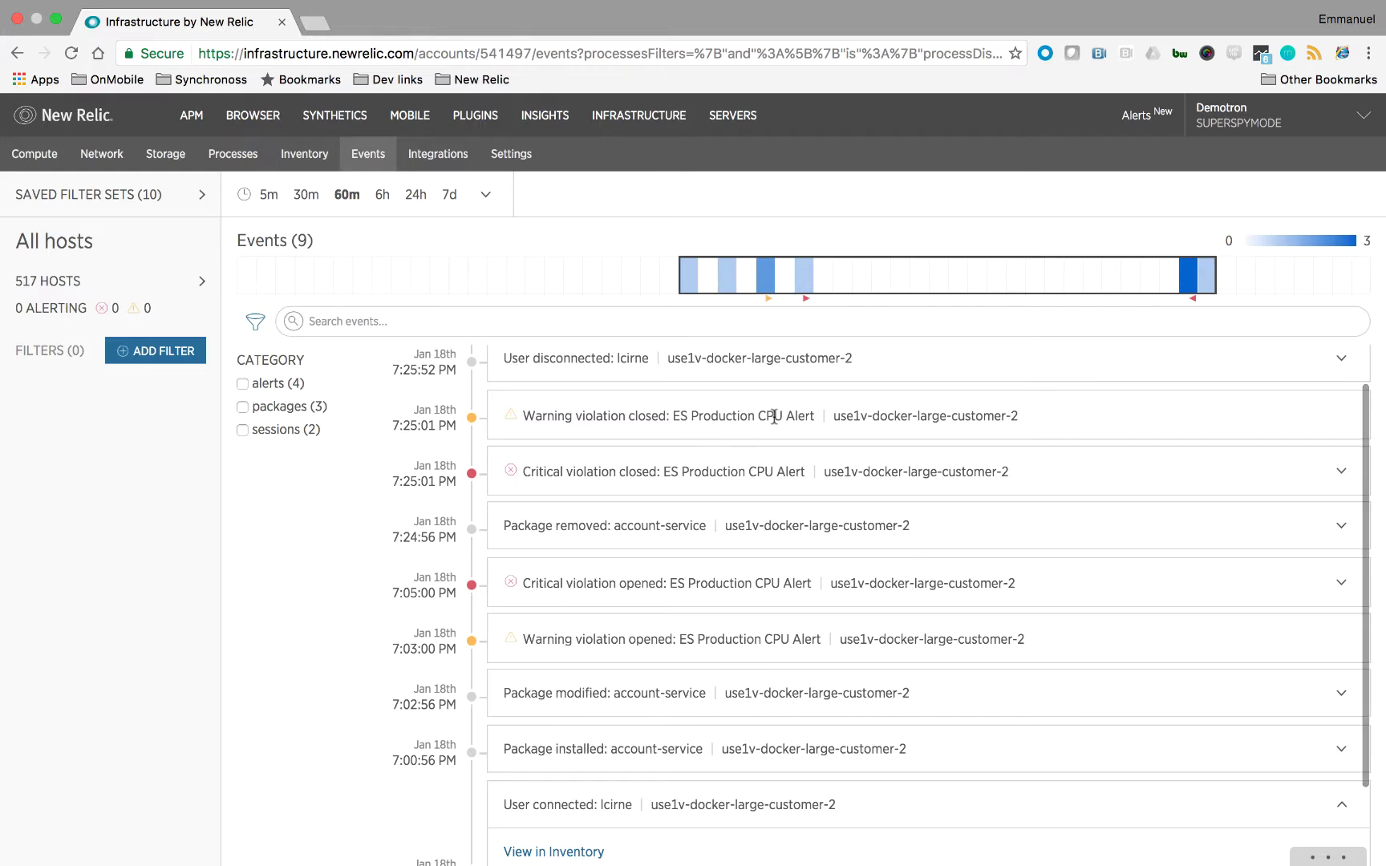
{"action": "left_click_drag", "start_coordinate": [731, 416], "coordinate": [1023, 419]}
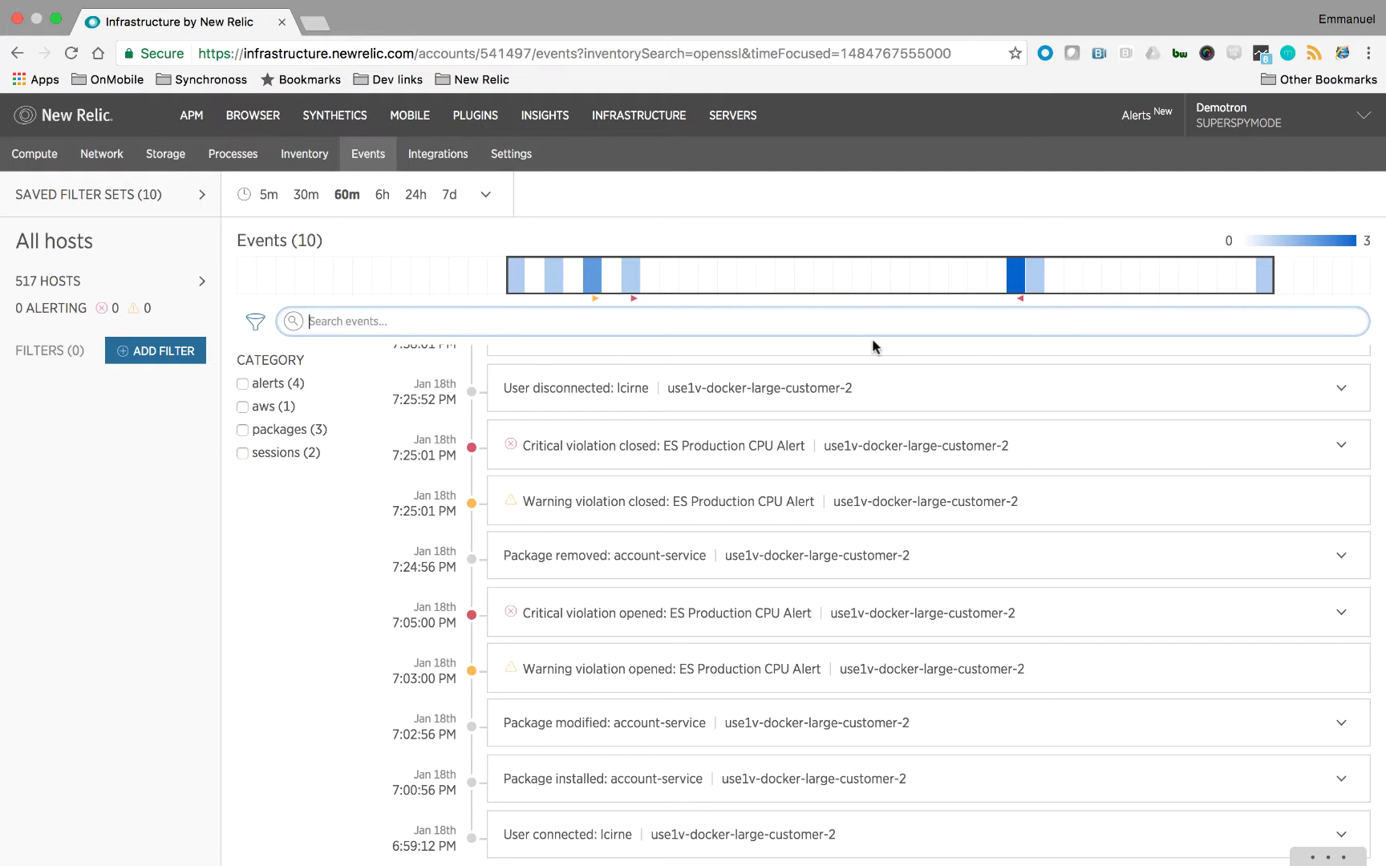
Show the processes of all hosts and filter them by the contained attribute set to true.
{"action": "left_click", "coordinate": [250, 156]}
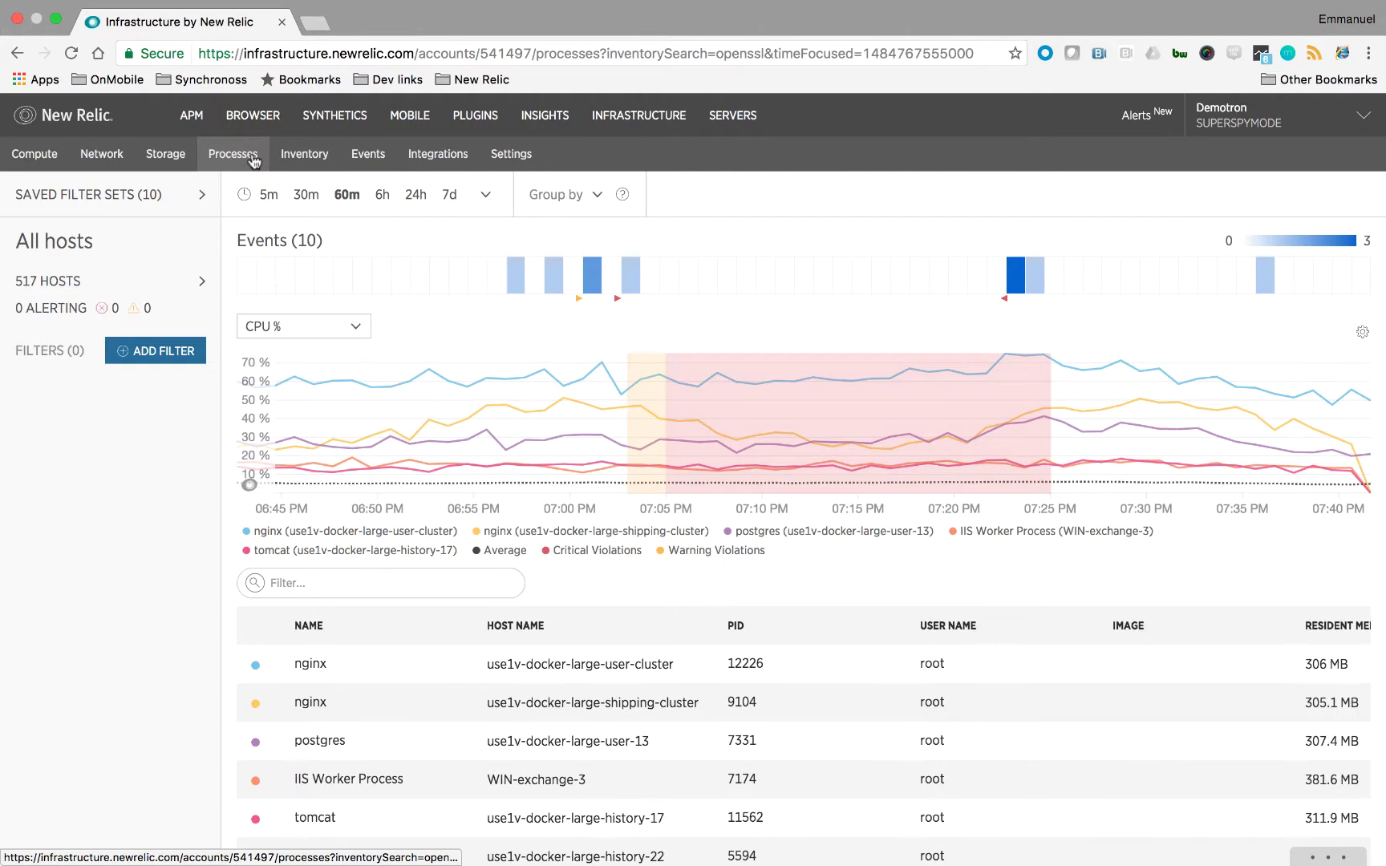
{"action": "mouse_move", "coordinate": [333, 667]}
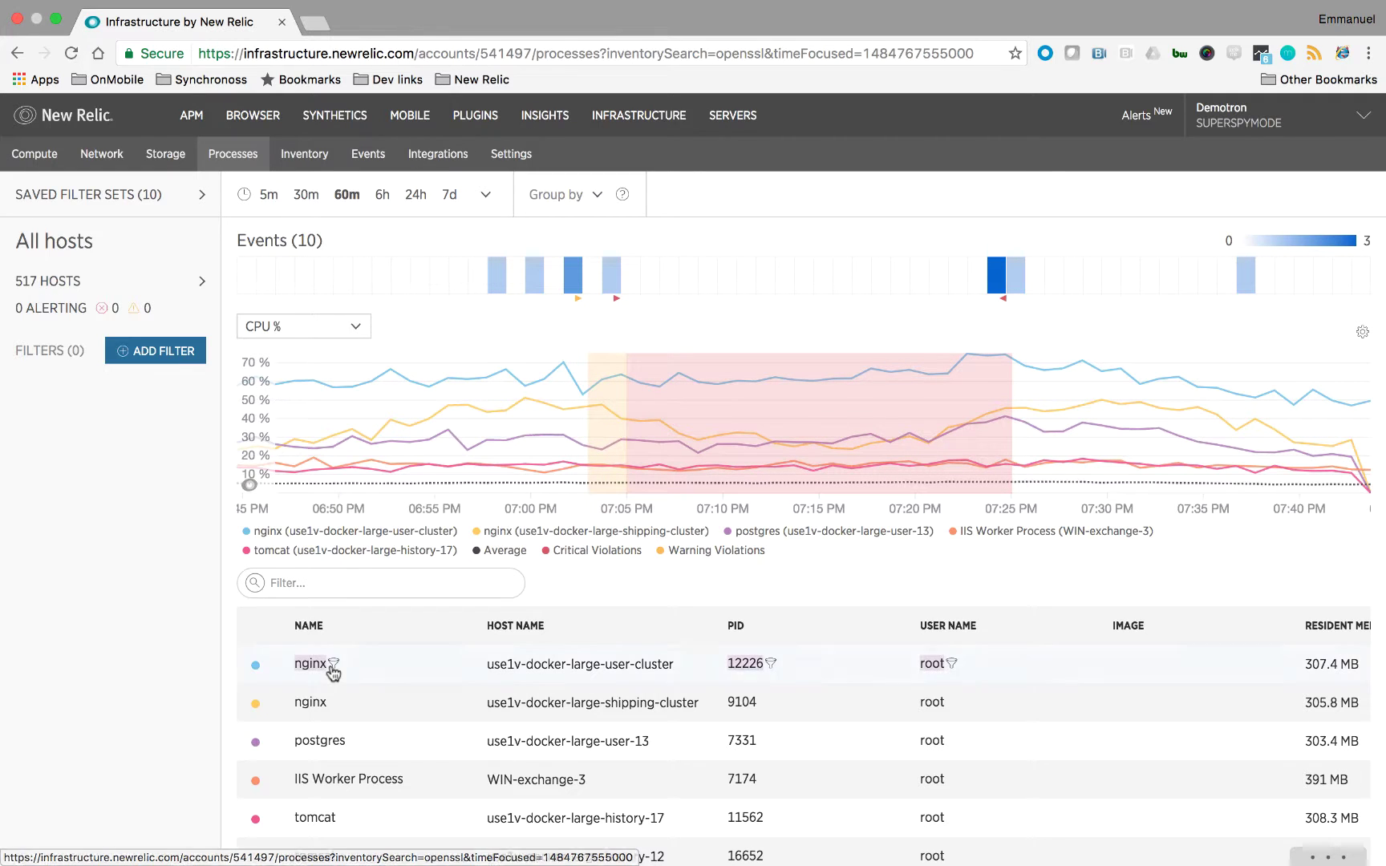
{"action": "scroll", "coordinate": [333, 674], "scroll_direction": "down", "scroll_amount": 1}
{"action": "scroll", "coordinate": [333, 674], "scroll_direction": "up", "scroll_amount": 1}
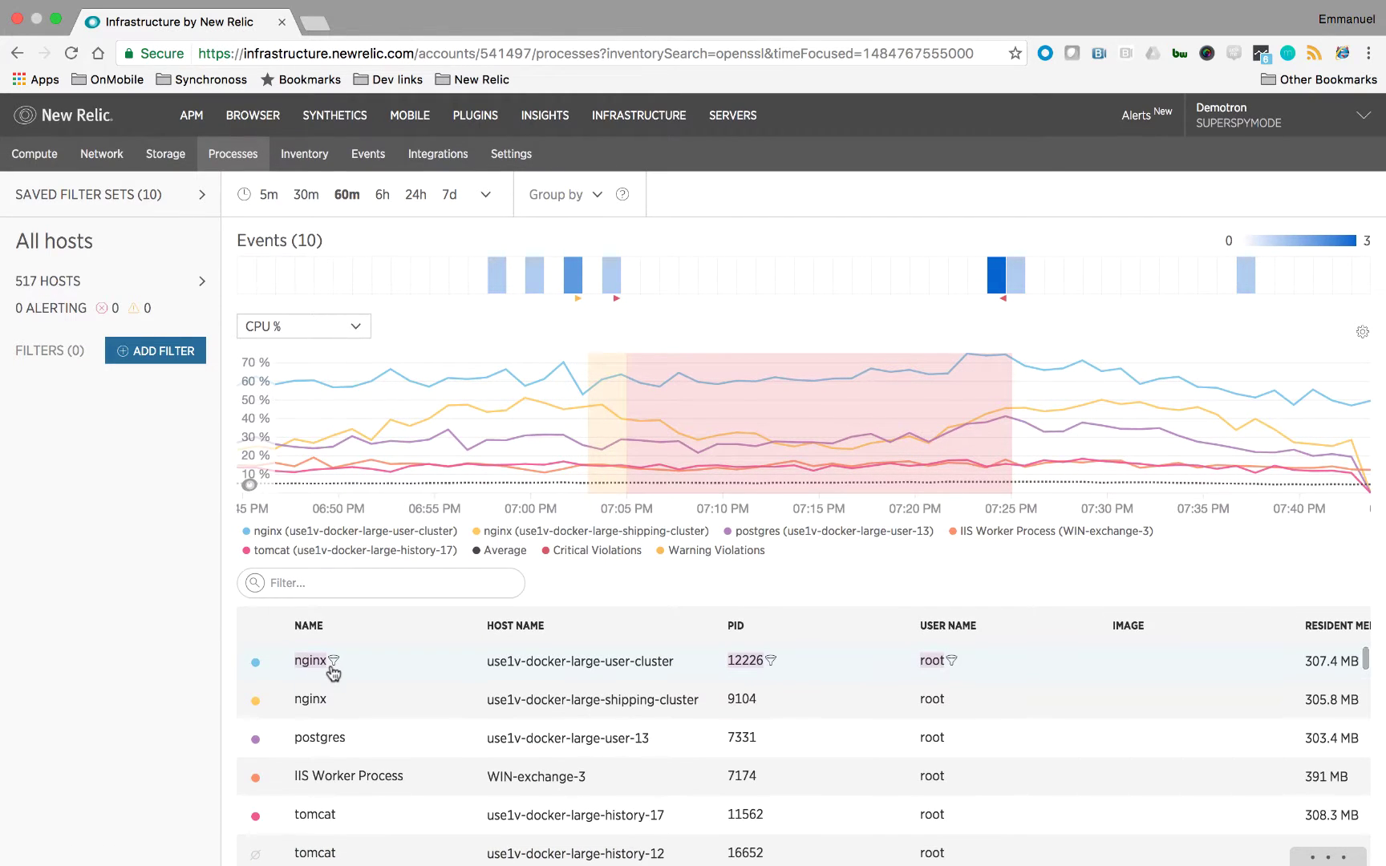
{"action": "left_click", "coordinate": [335, 584]}
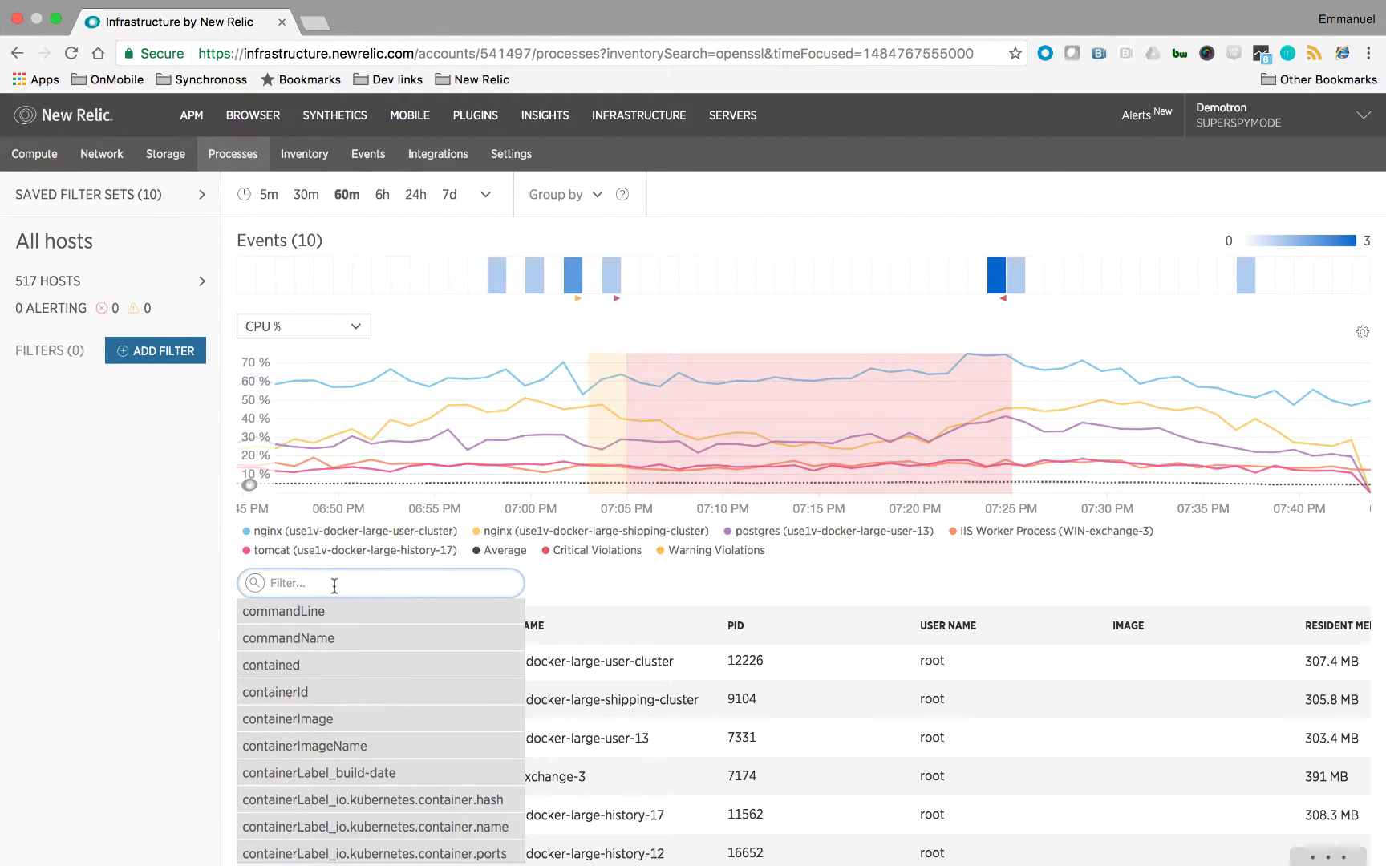
{"action": "left_click", "coordinate": [325, 665]}
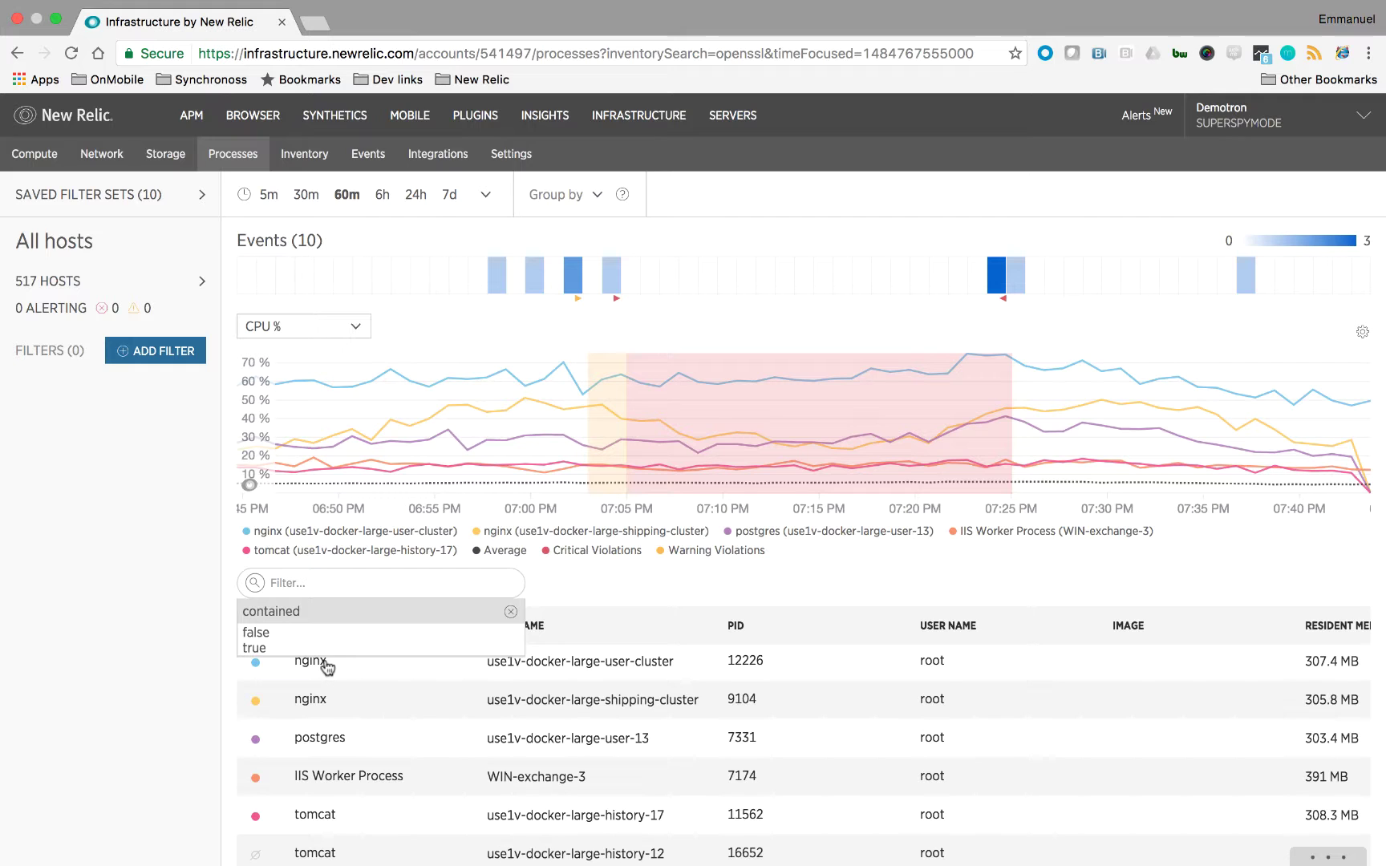
{"action": "left_click", "coordinate": [278, 645]}
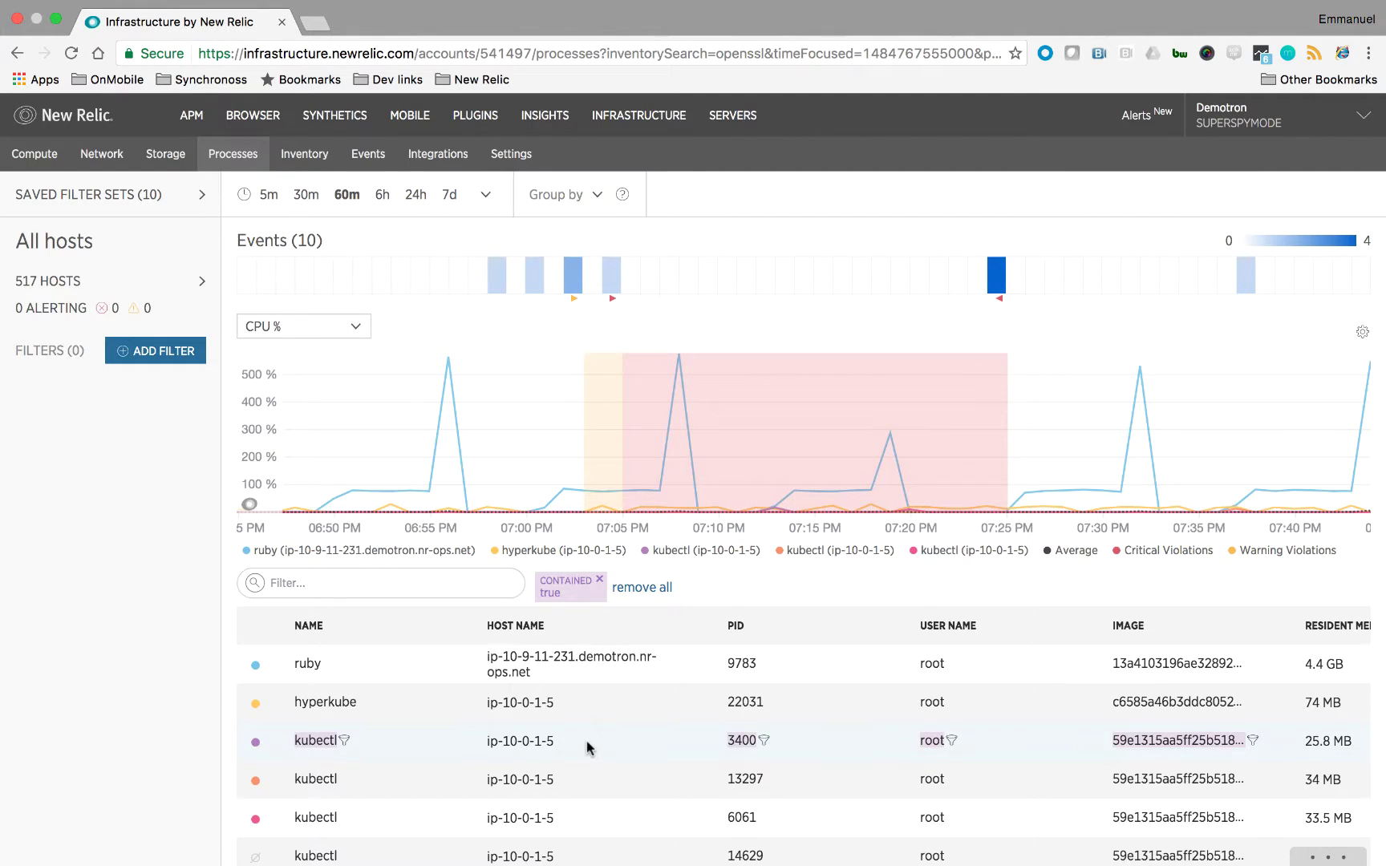
Look through the containerized processes, checking their names, hosts, PIDs, images and resident memory.
{"action": "scroll", "coordinate": [589, 749], "scroll_direction": "down", "scroll_amount": 2}
{"action": "scroll", "coordinate": [590, 746], "scroll_direction": "down", "scroll_amount": 10}
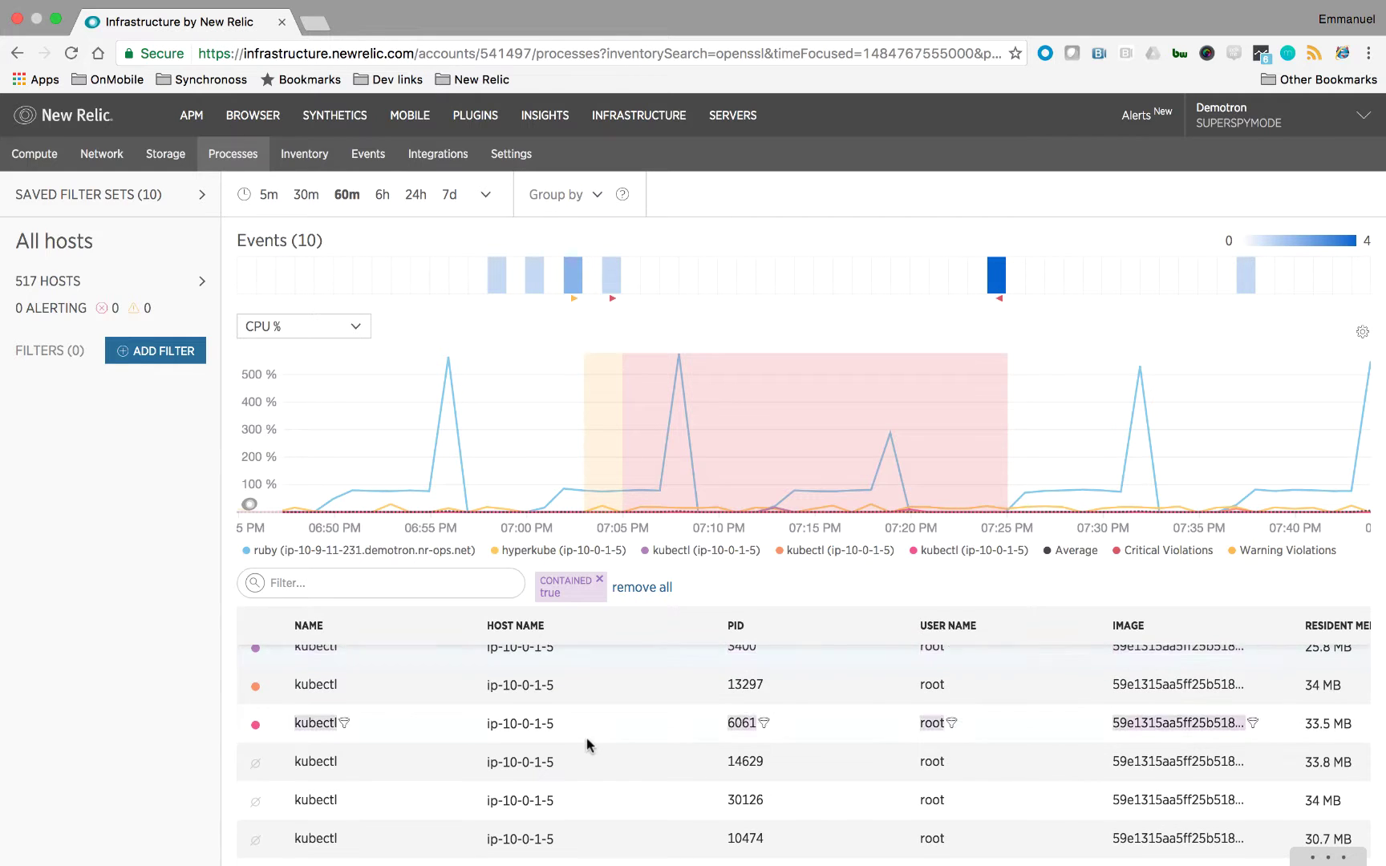
{"action": "scroll", "coordinate": [586, 737], "scroll_direction": "down", "scroll_amount": 8}
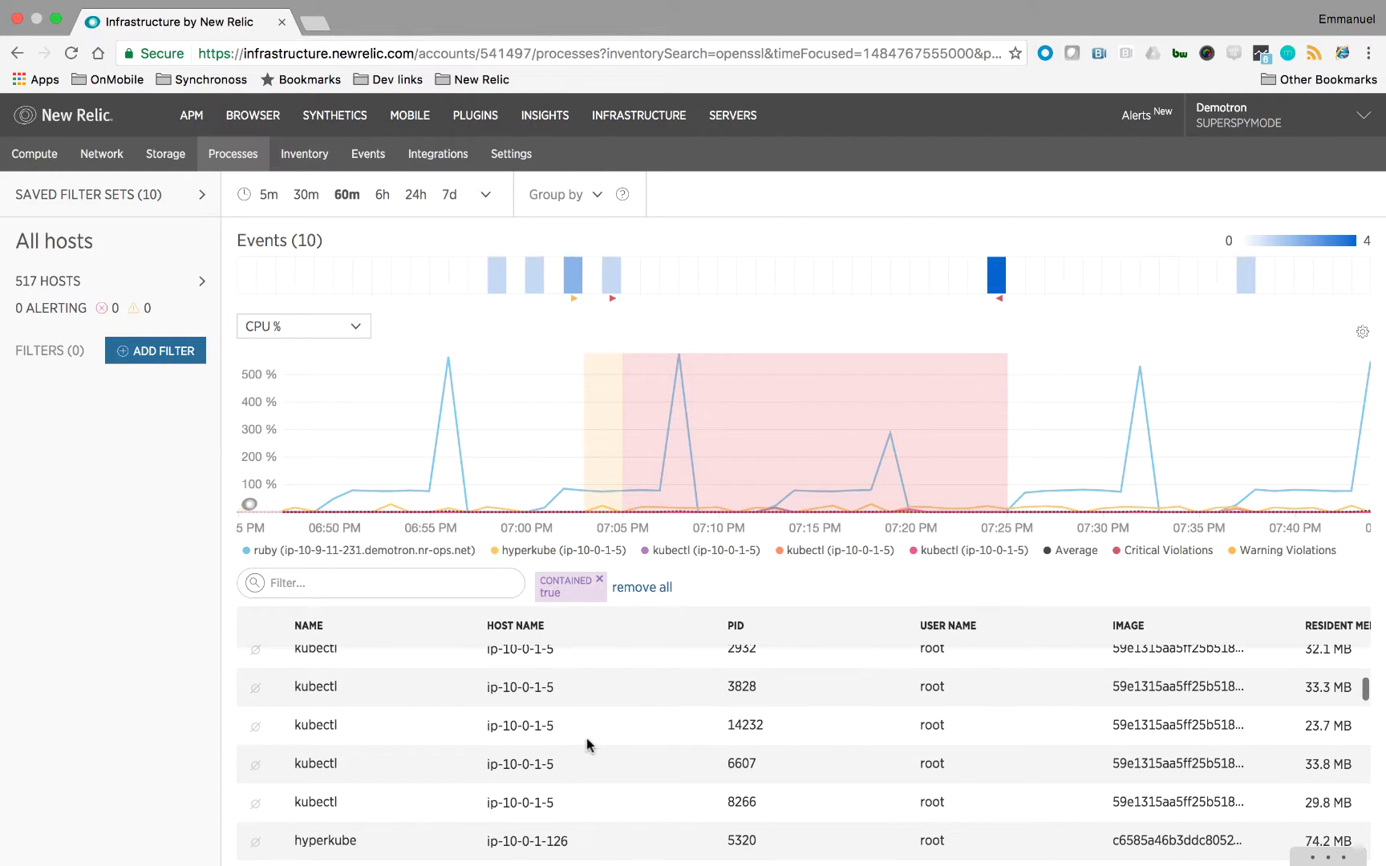
{"action": "scroll", "coordinate": [585, 737], "scroll_direction": "down", "scroll_amount": 3}
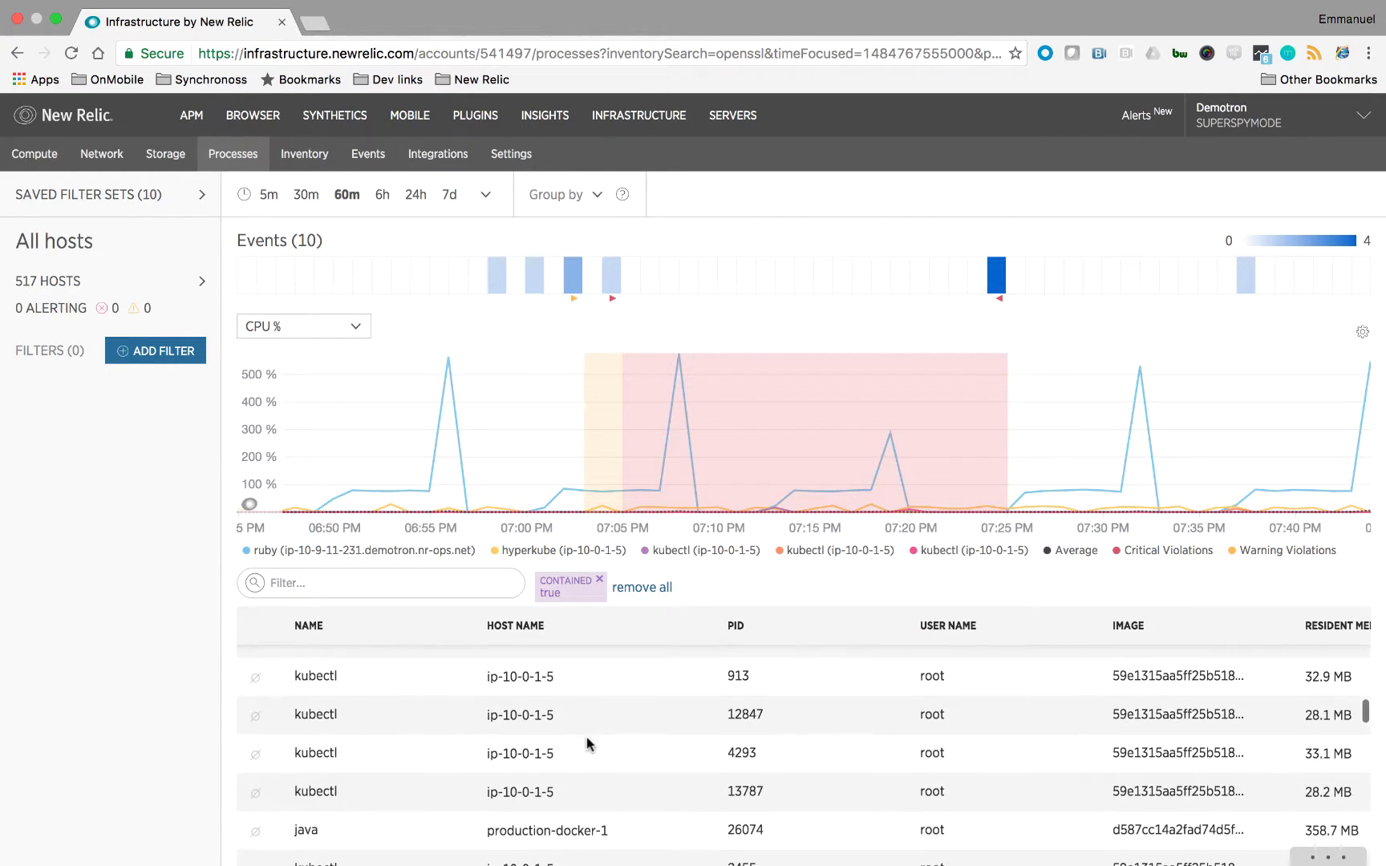
{"action": "scroll", "coordinate": [743, 711], "scroll_direction": "up", "scroll_amount": 6}
{"action": "scroll", "coordinate": [745, 713], "scroll_direction": "up", "scroll_amount": 10}
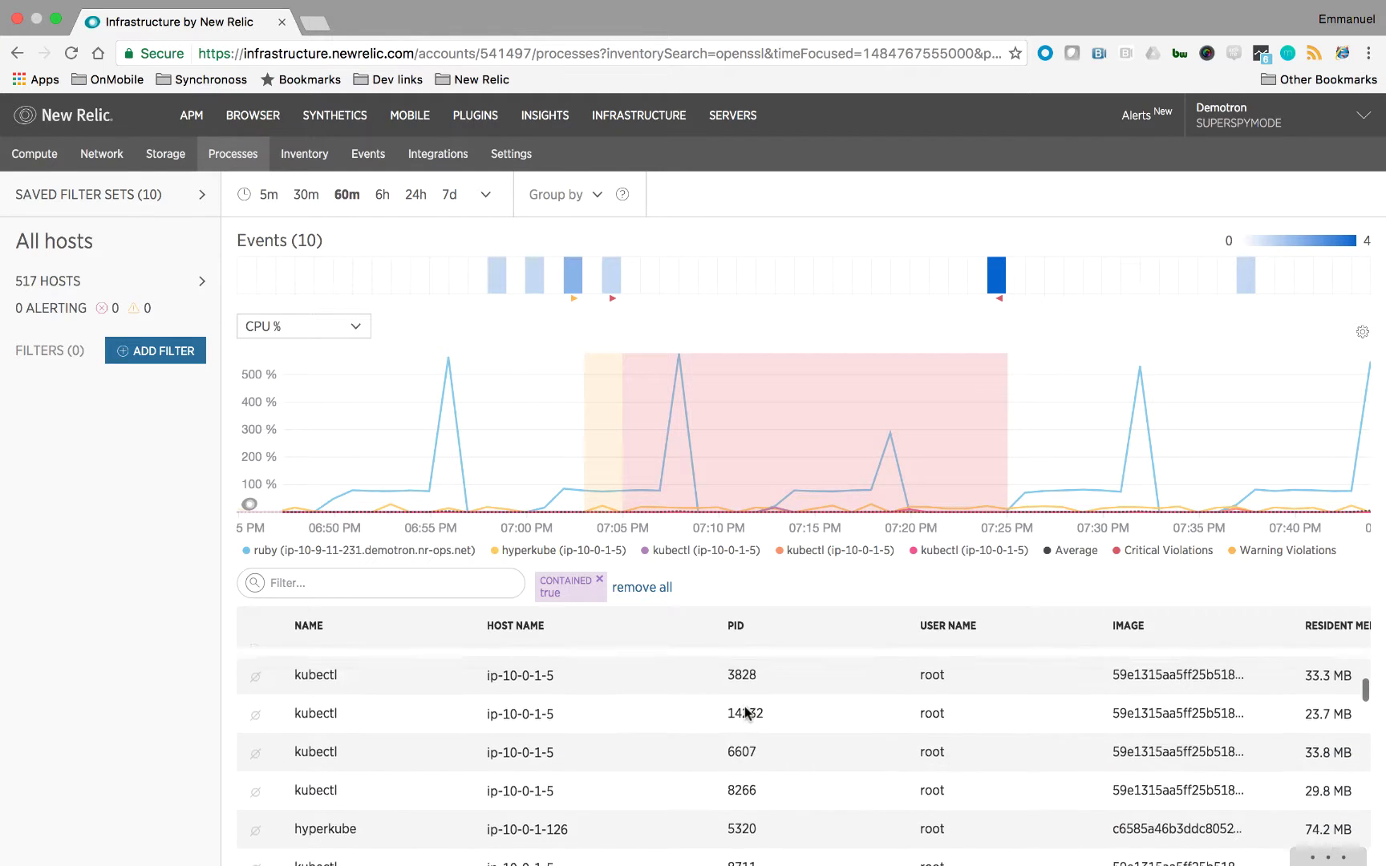
Filter the containerized processes by the ruby process's container image and view the metric choices for the process chart.
{"action": "scroll", "coordinate": [745, 712], "scroll_direction": "up", "scroll_amount": 2}
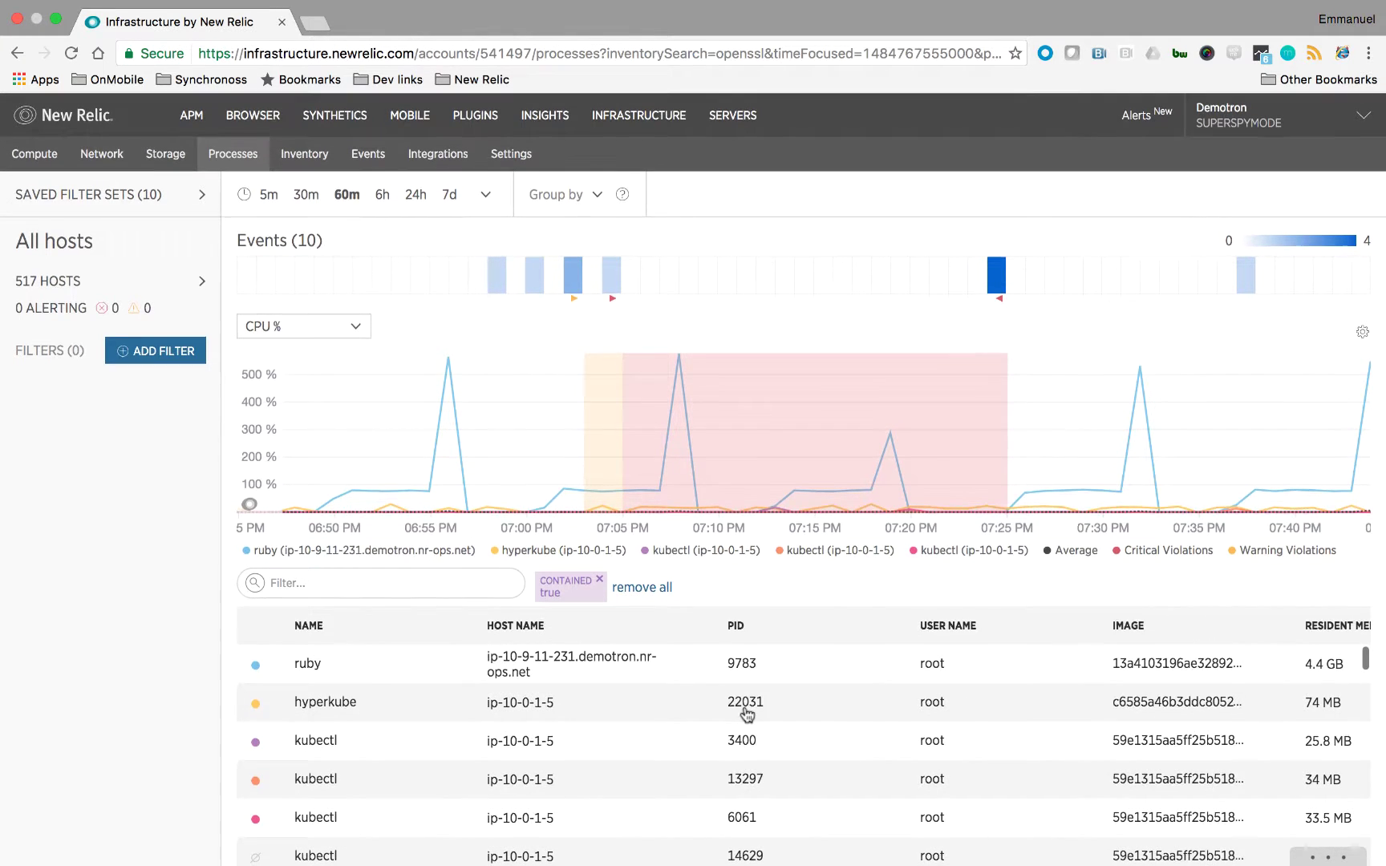
{"action": "left_click", "coordinate": [353, 328]}
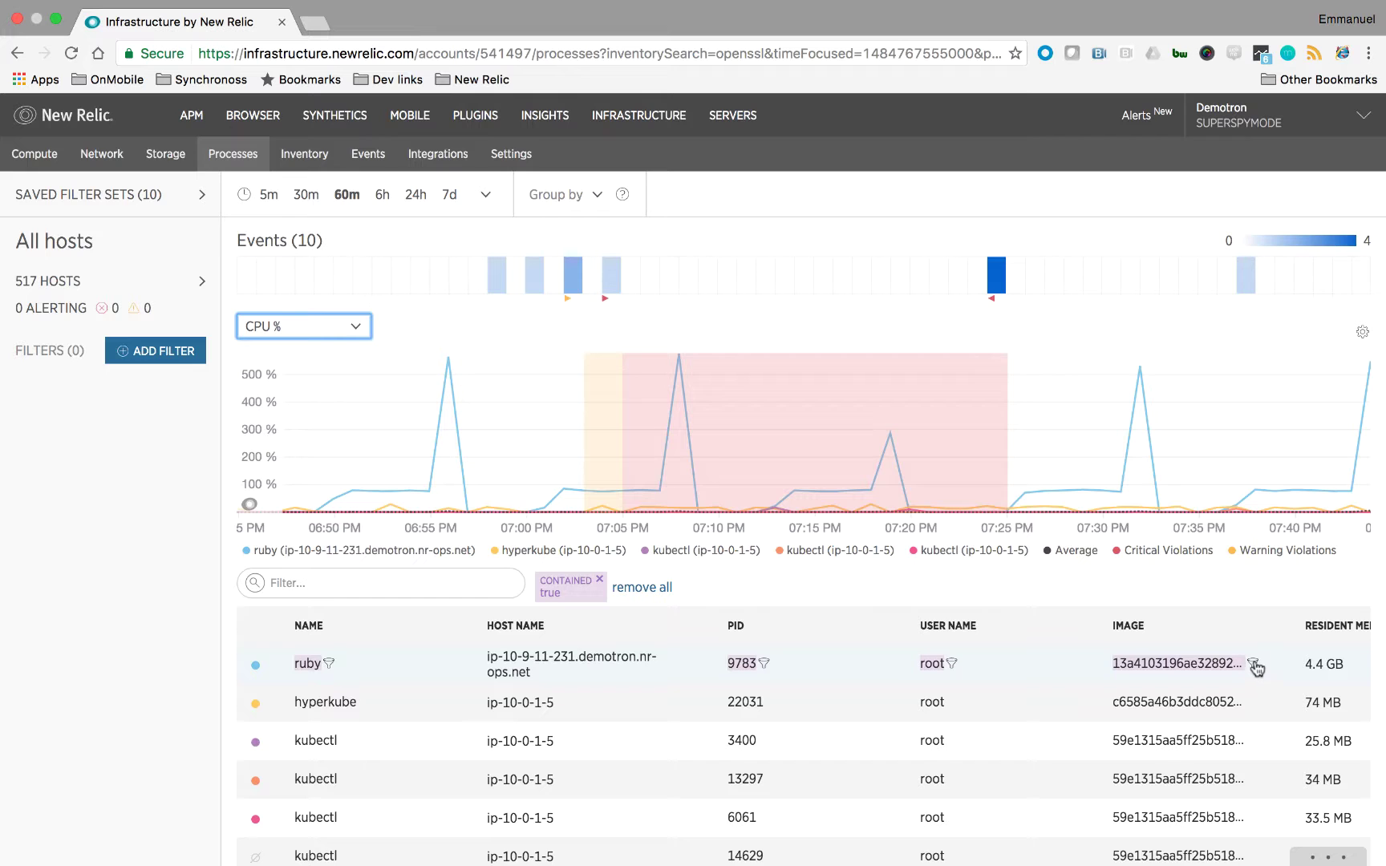
{"action": "left_click", "coordinate": [1253, 665]}
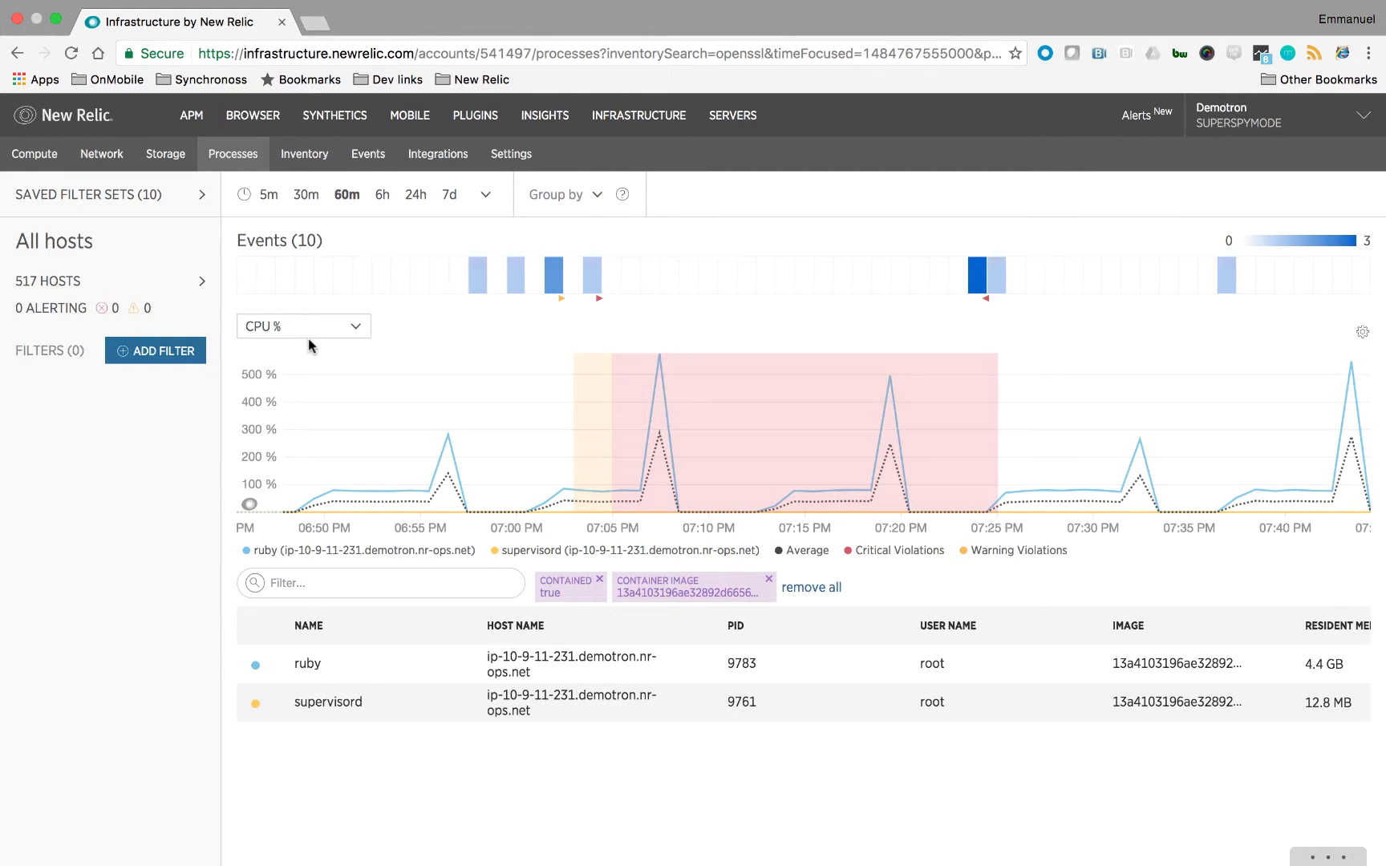
{"action": "left_click", "coordinate": [326, 326]}
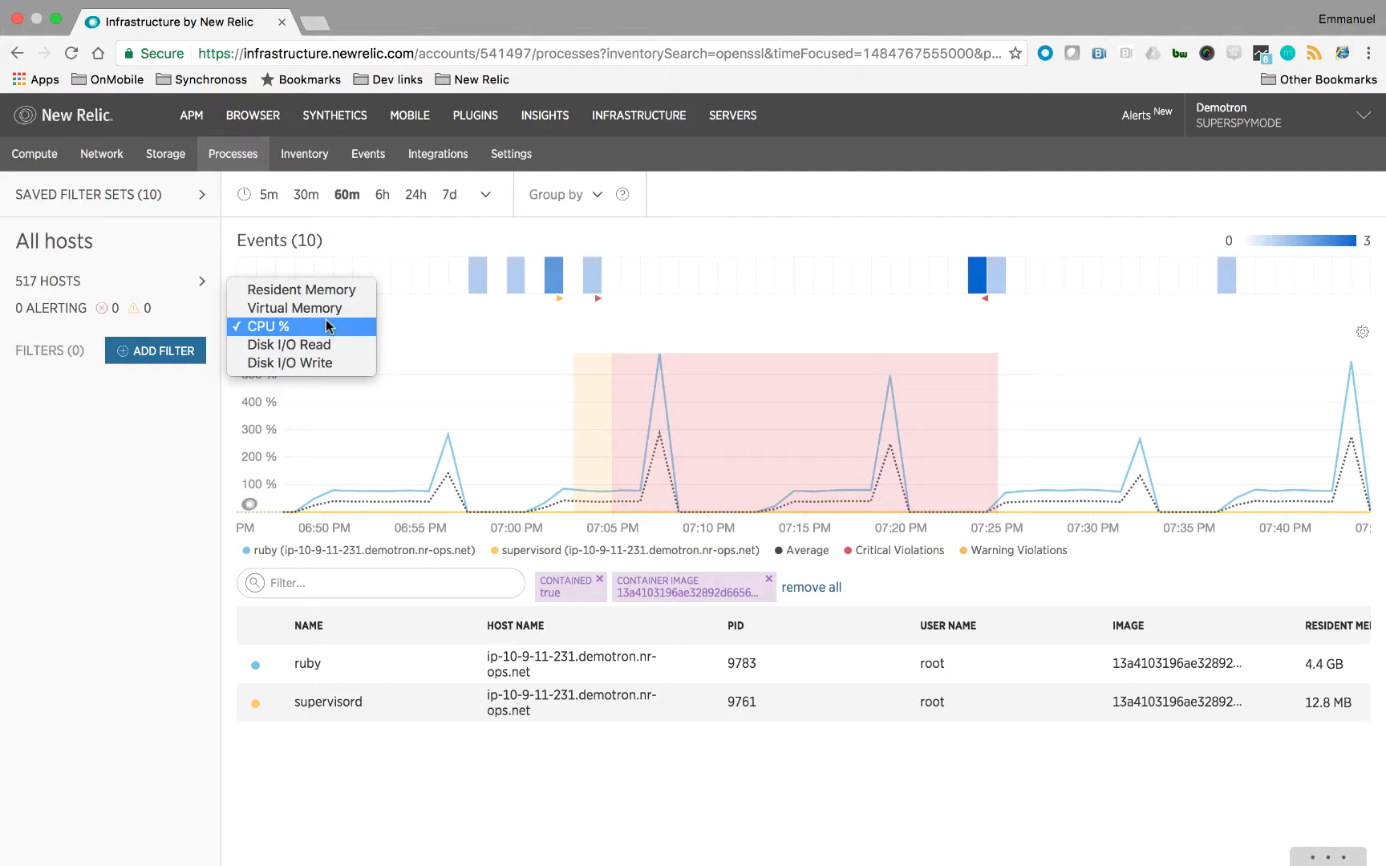
{"action": "left_click", "coordinate": [439, 157]}
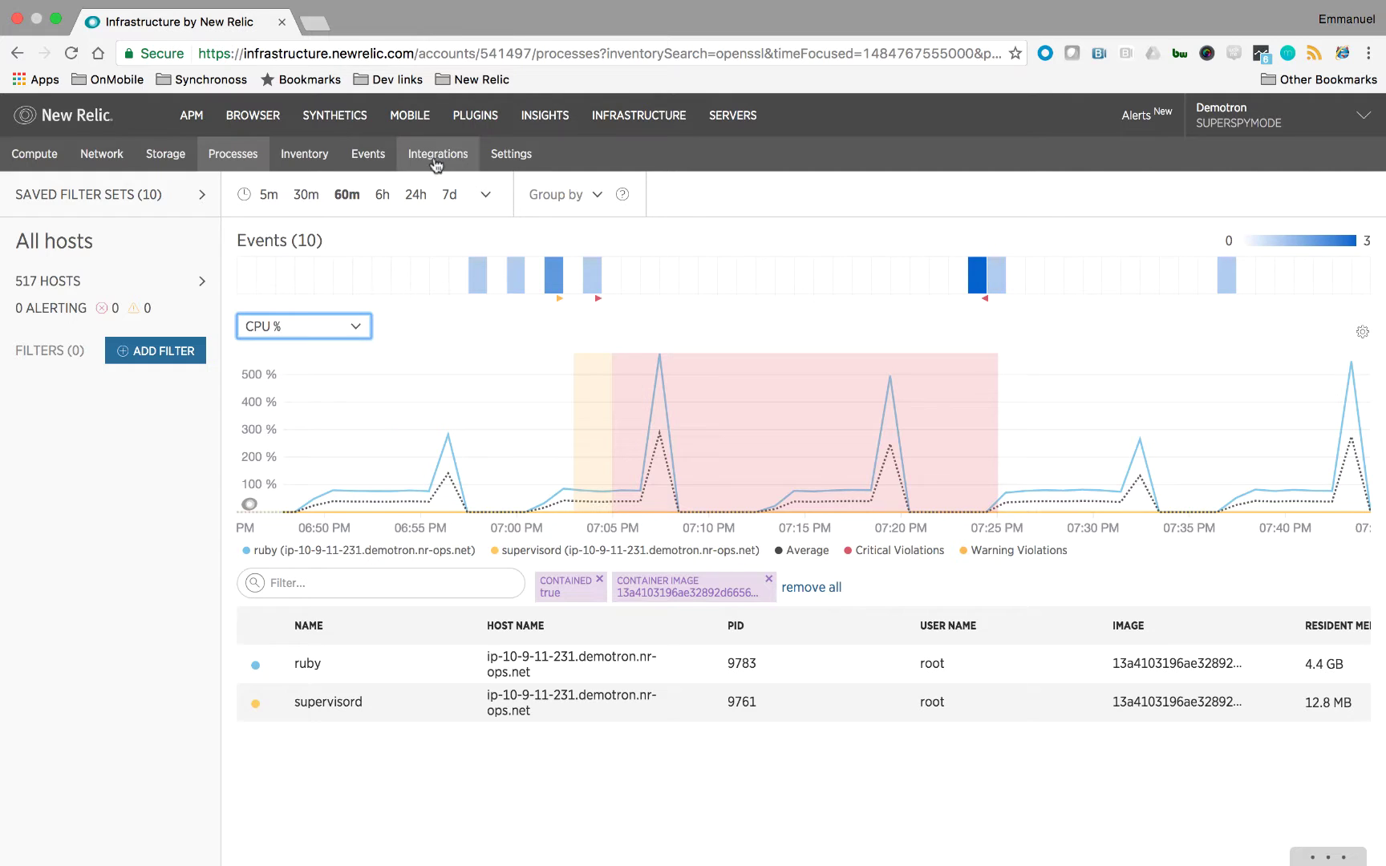
Show the Integrations page and look through the AWS services integrated for the ICE and Demotron accounts.
{"action": "left_click", "coordinate": [440, 159]}
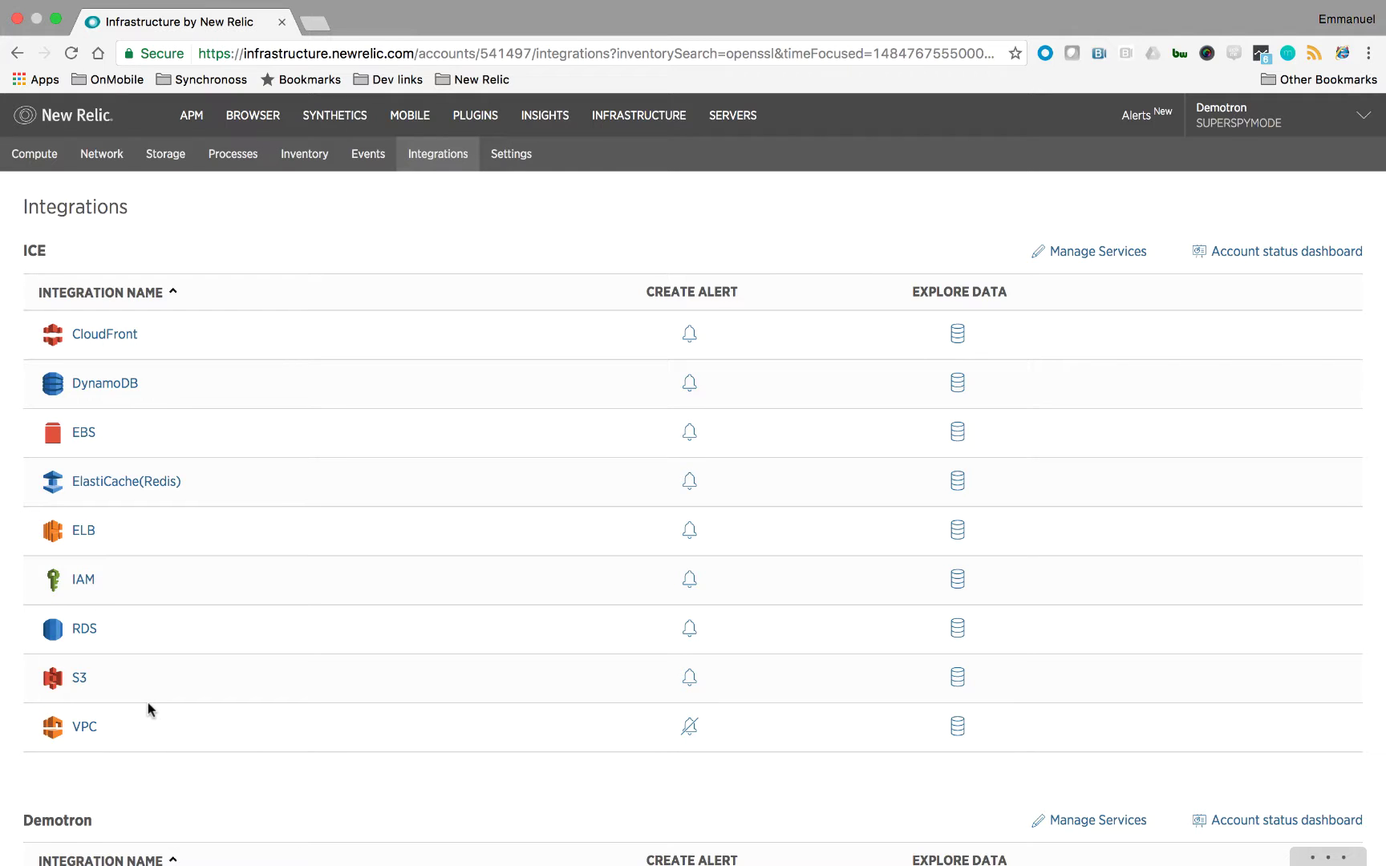
{"action": "scroll", "coordinate": [148, 709], "scroll_direction": "down", "scroll_amount": 5}
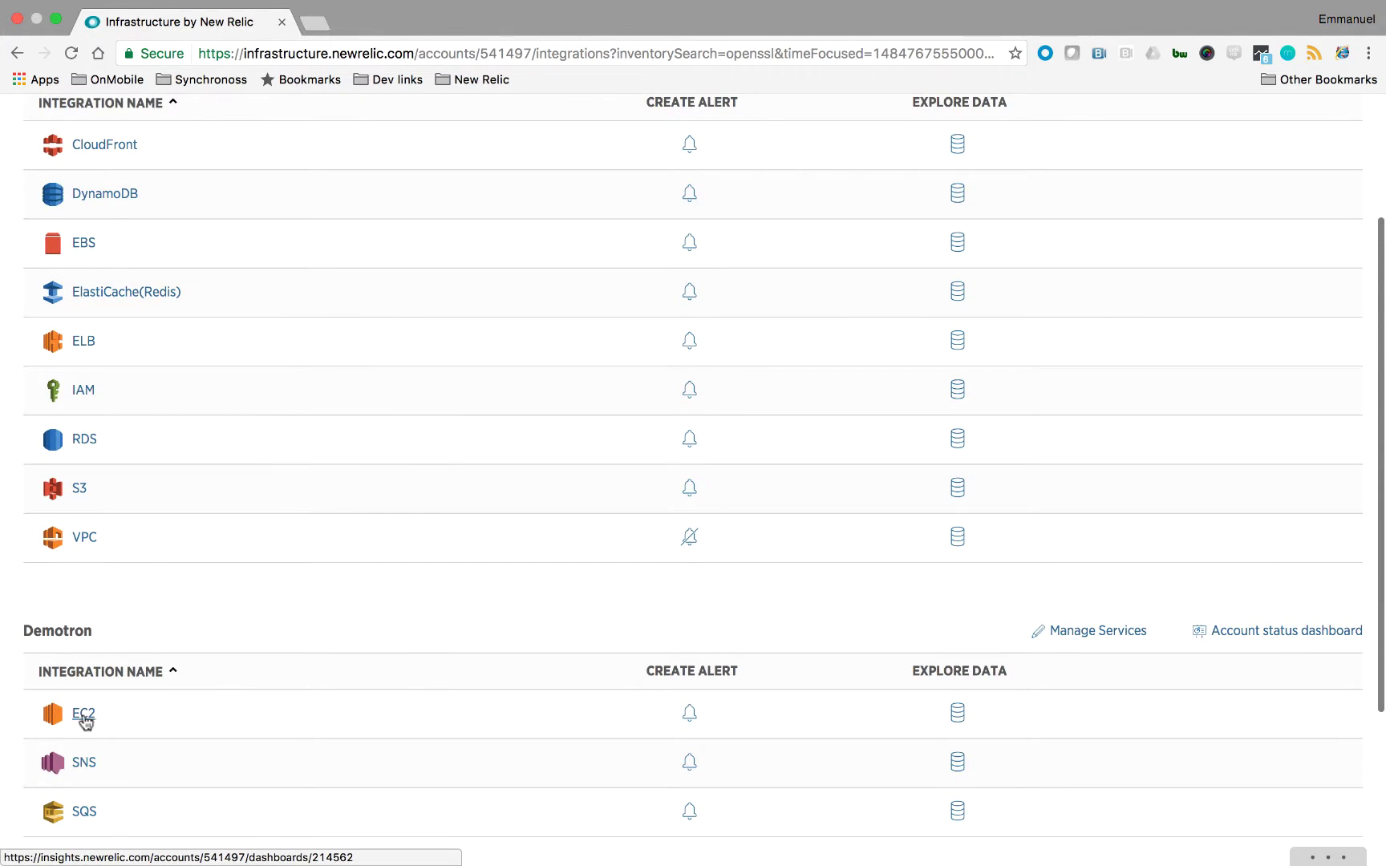
{"action": "scroll", "coordinate": [120, 764], "scroll_direction": "down", "scroll_amount": 2}
{"action": "scroll", "coordinate": [120, 764], "scroll_direction": "down", "scroll_amount": 5}
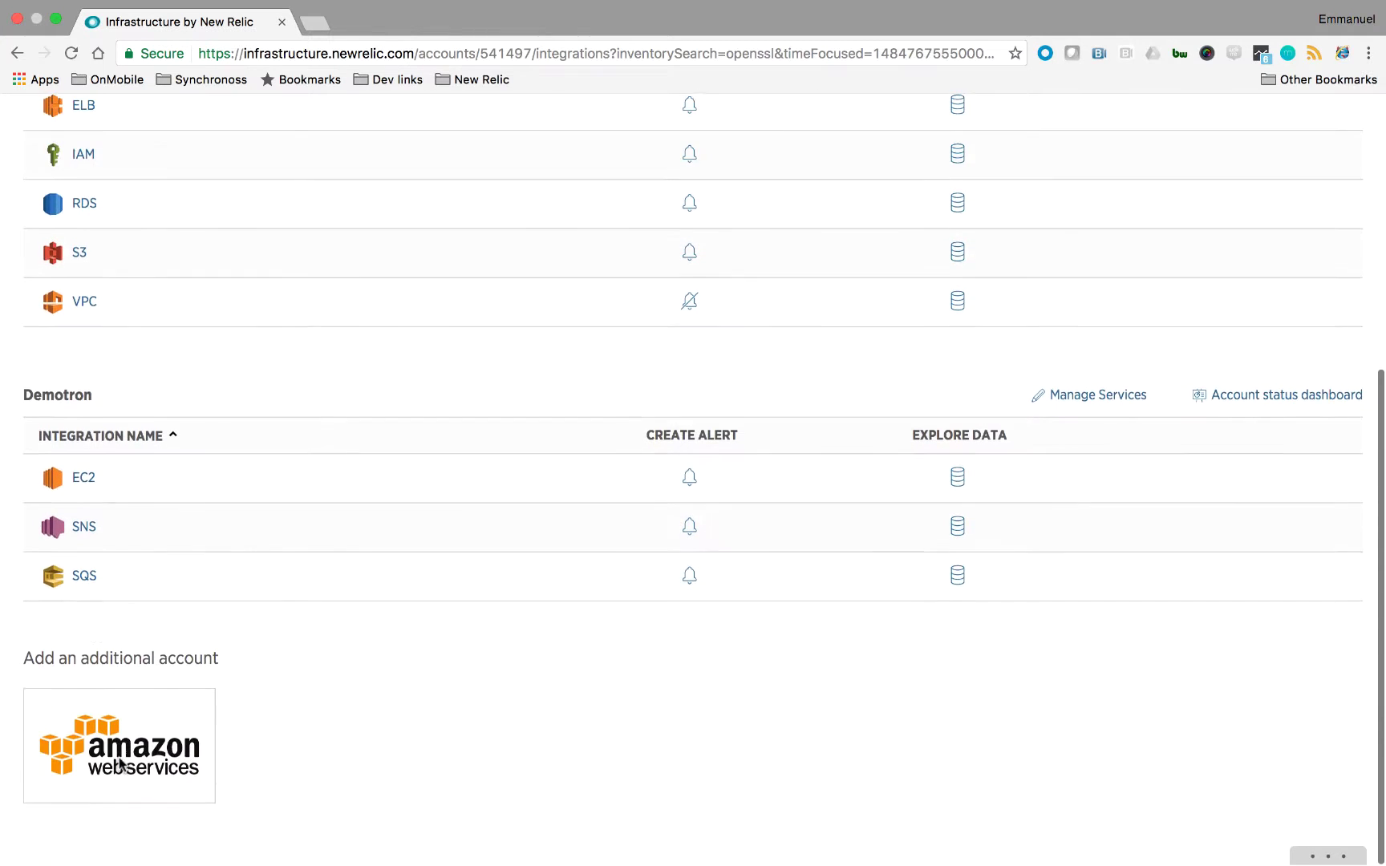
{"action": "scroll", "coordinate": [125, 303], "scroll_direction": "up", "scroll_amount": 10}
{"action": "scroll", "coordinate": [124, 303], "scroll_direction": "down", "scroll_amount": 8}
{"action": "scroll", "coordinate": [124, 303], "scroll_direction": "down", "scroll_amount": 1}
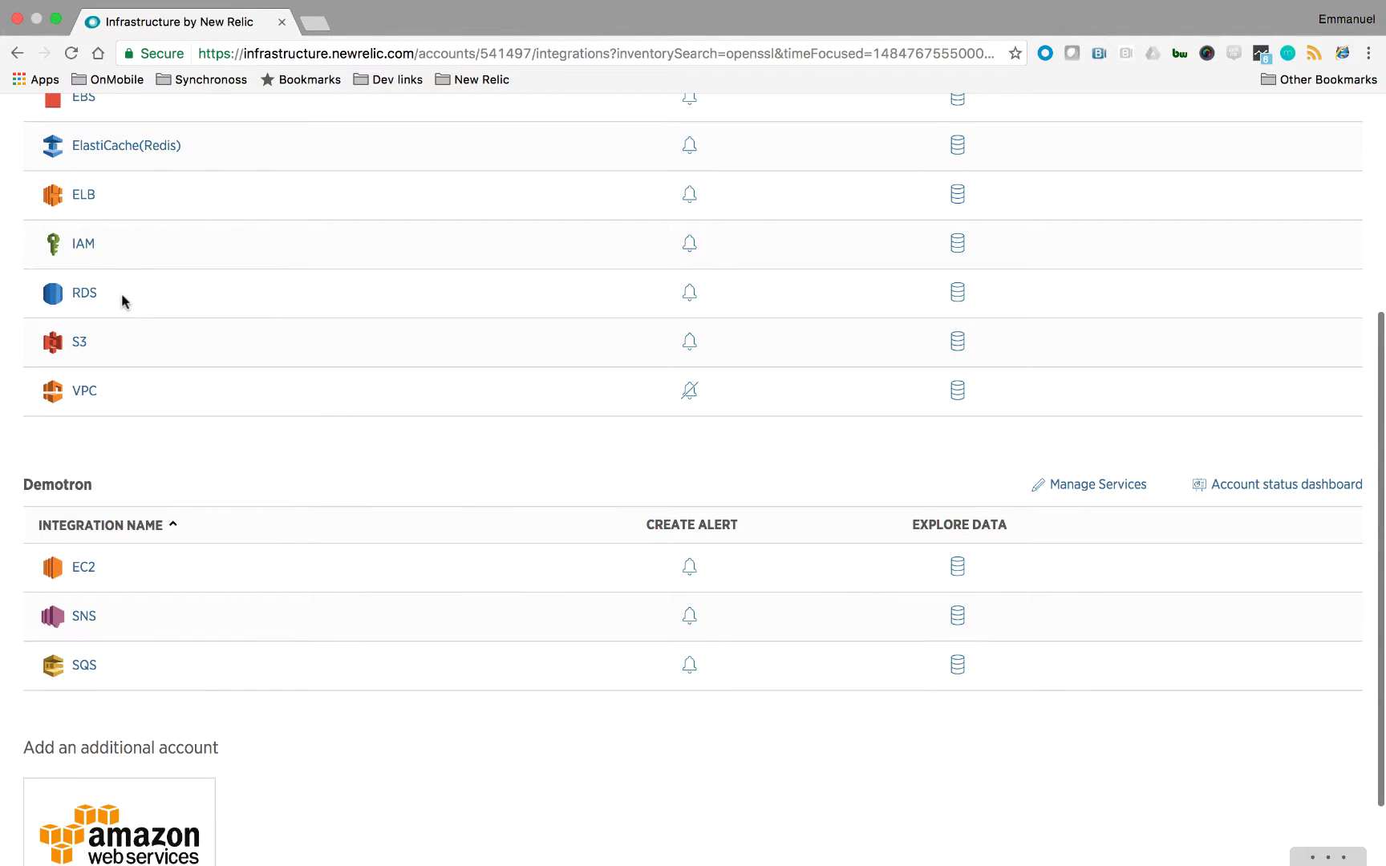
Open Demotron's EC2 integration dashboard and examine its instances per region, instance state, instance types, inventory and US East CPU chart.
{"action": "left_click", "coordinate": [84, 567]}
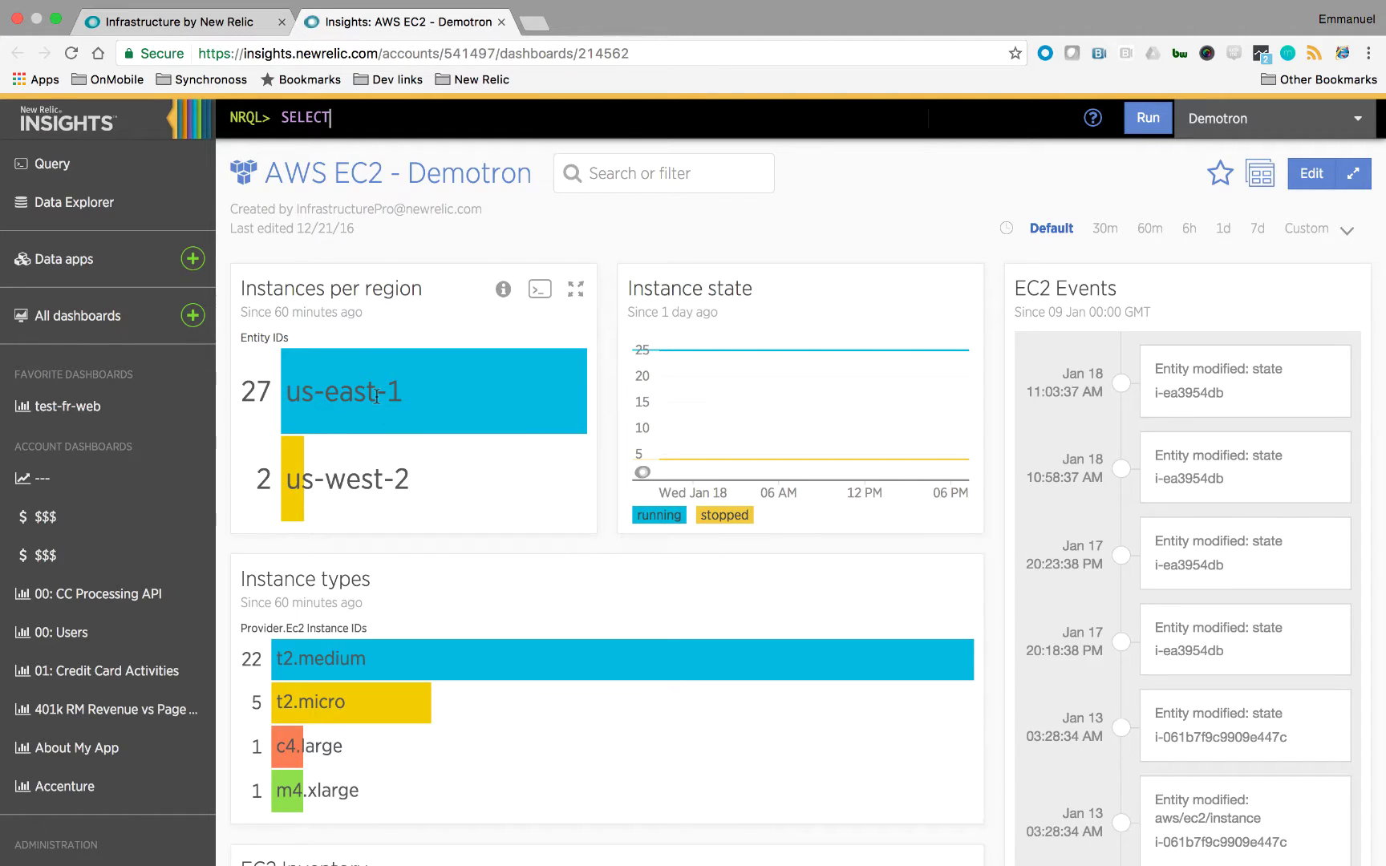
{"action": "scroll", "coordinate": [376, 396], "scroll_direction": "down", "scroll_amount": 2}
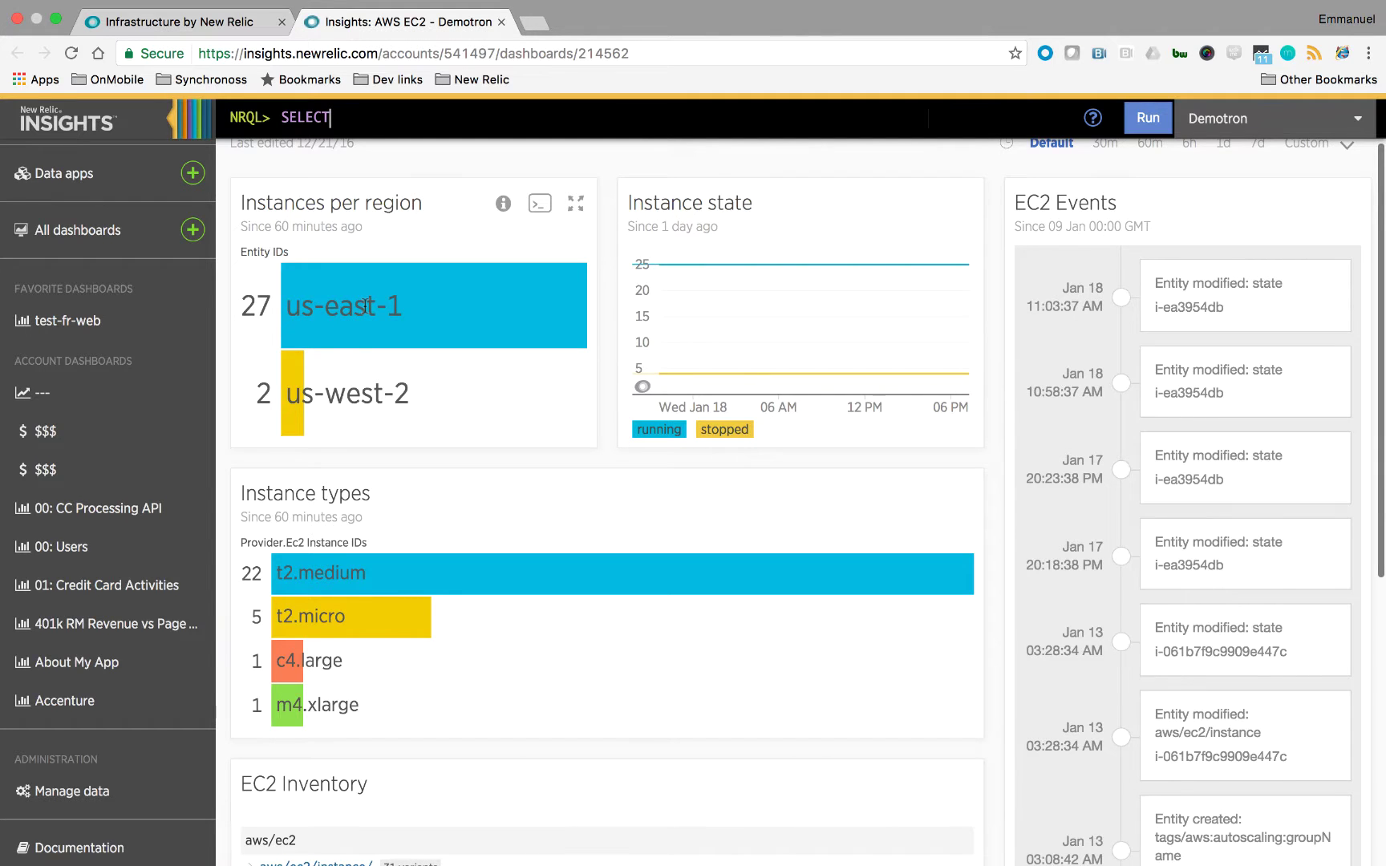
{"action": "scroll", "coordinate": [365, 304], "scroll_direction": "down", "scroll_amount": 1}
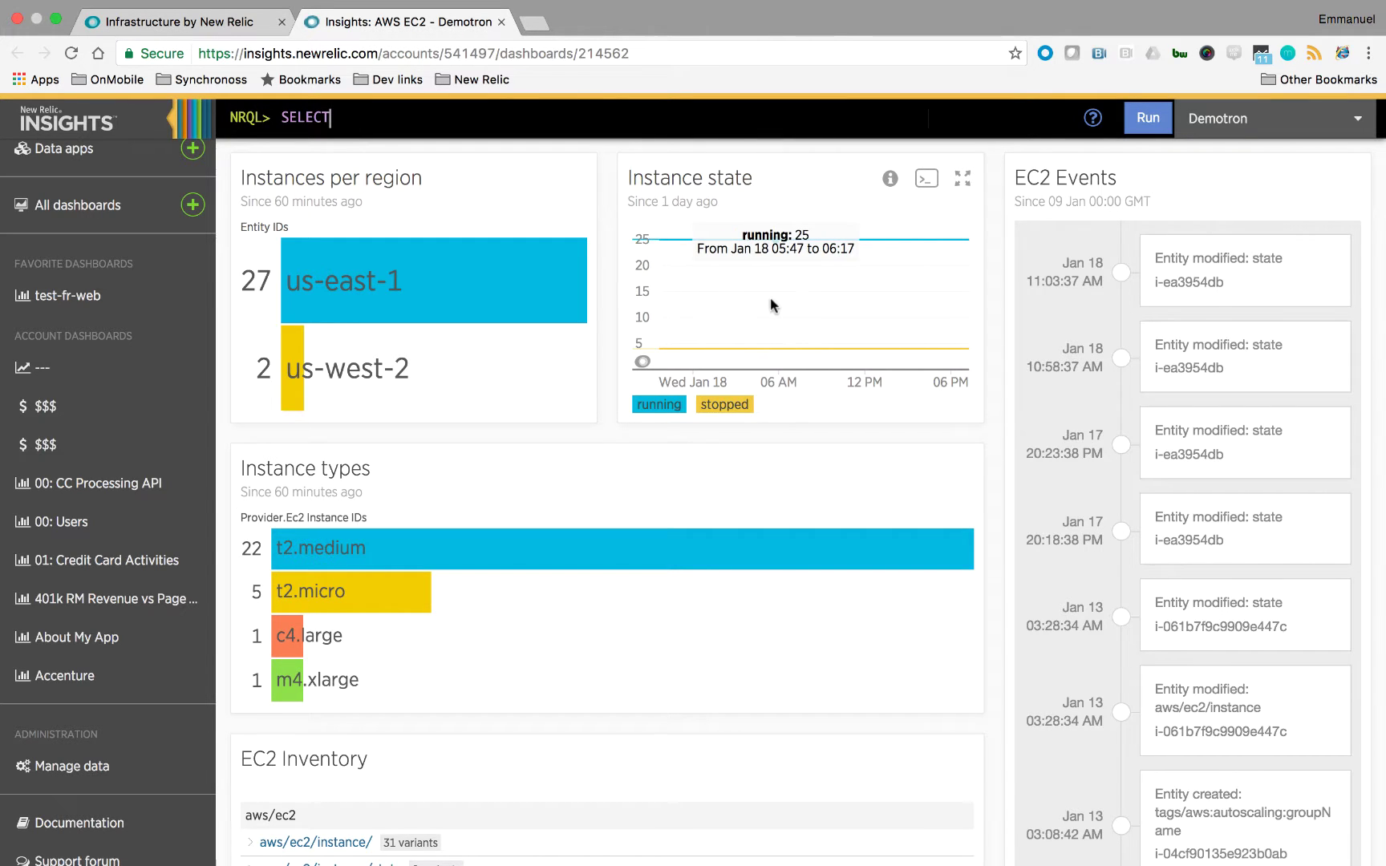
{"action": "mouse_move", "coordinate": [747, 345]}
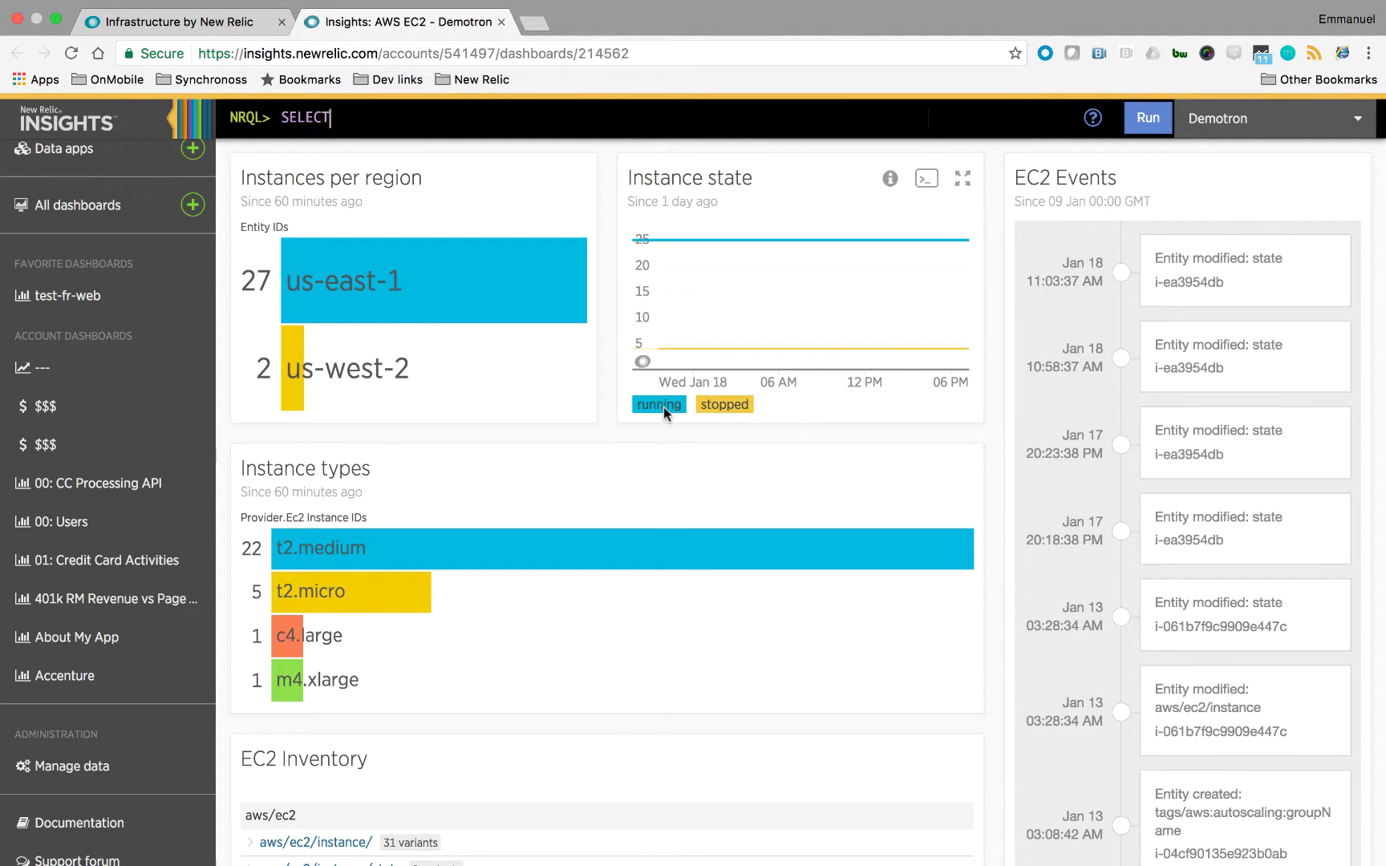
{"action": "scroll", "coordinate": [727, 526], "scroll_direction": "down", "scroll_amount": 3}
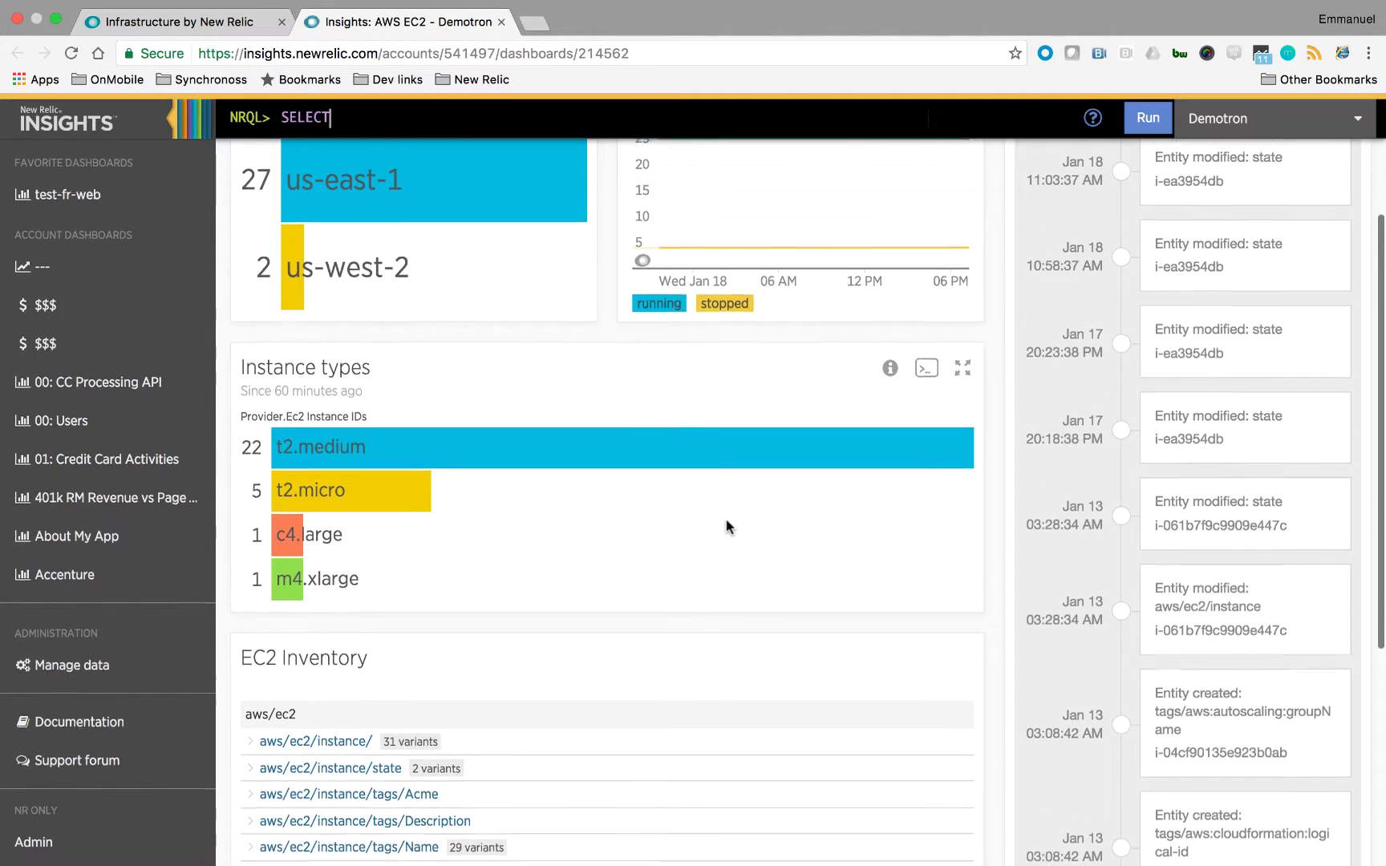
{"action": "scroll", "coordinate": [727, 526], "scroll_direction": "down", "scroll_amount": 5}
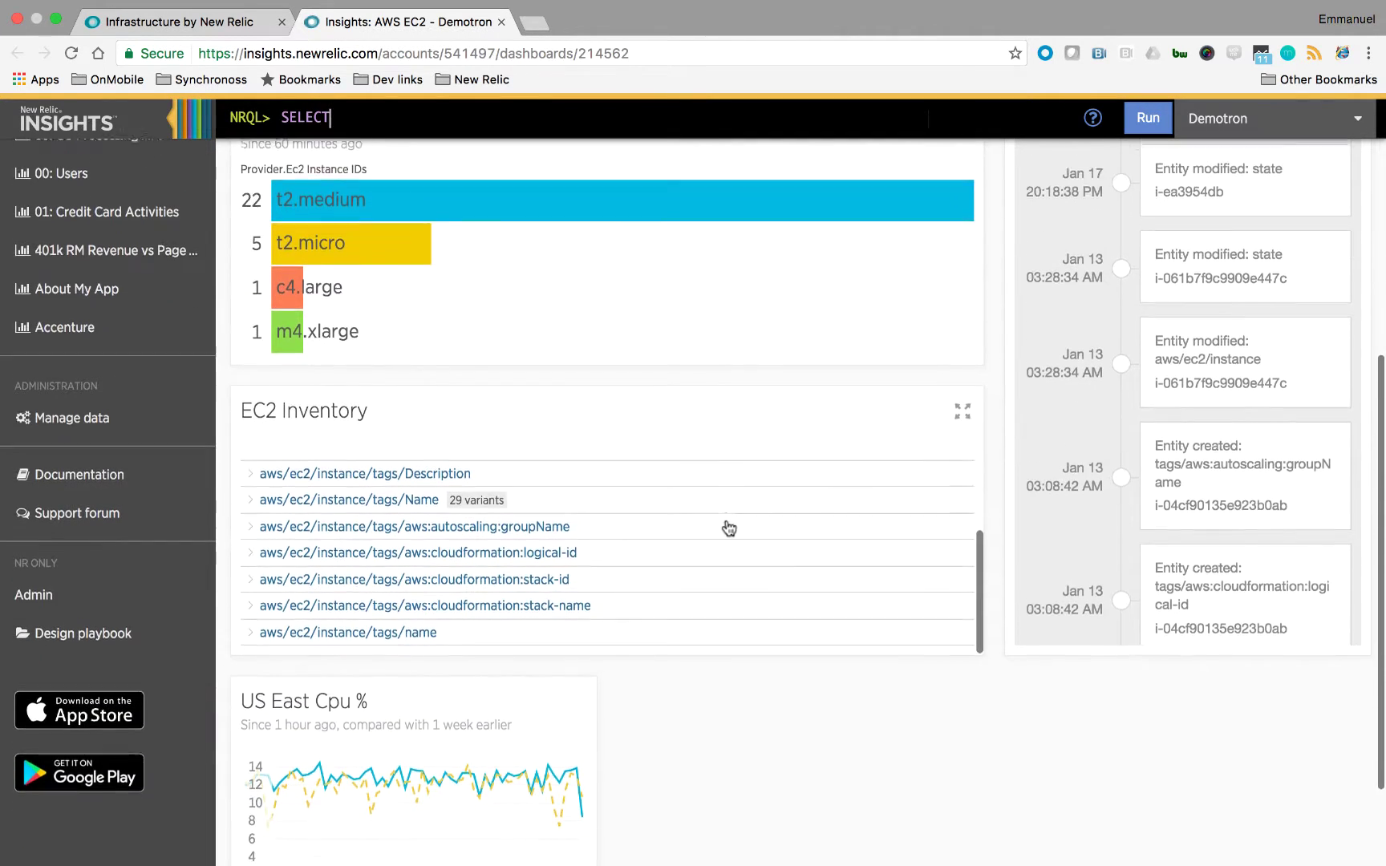
{"action": "scroll", "coordinate": [728, 527], "scroll_direction": "down", "scroll_amount": 1}
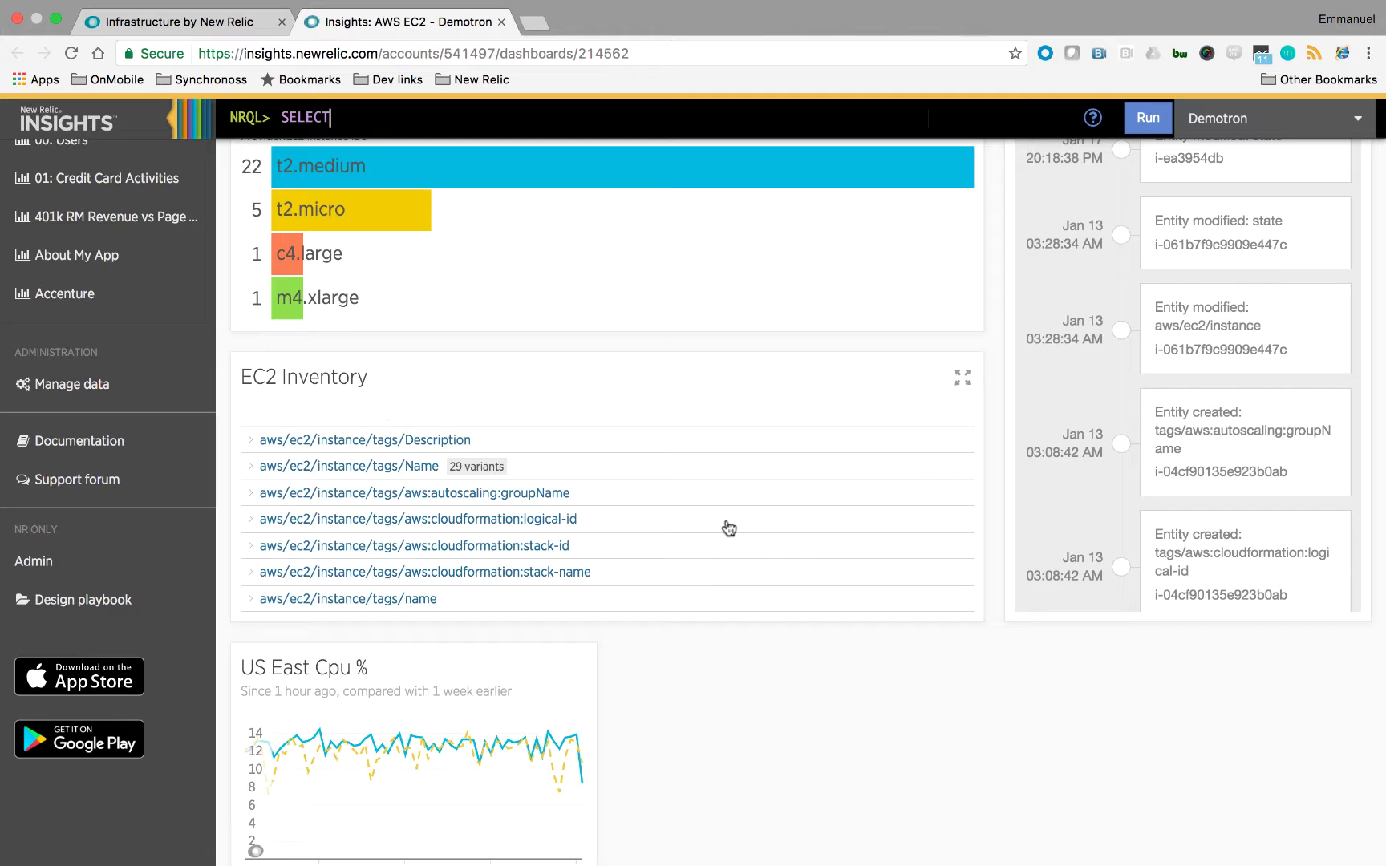
{"action": "scroll", "coordinate": [728, 749], "scroll_direction": "up", "scroll_amount": 6}
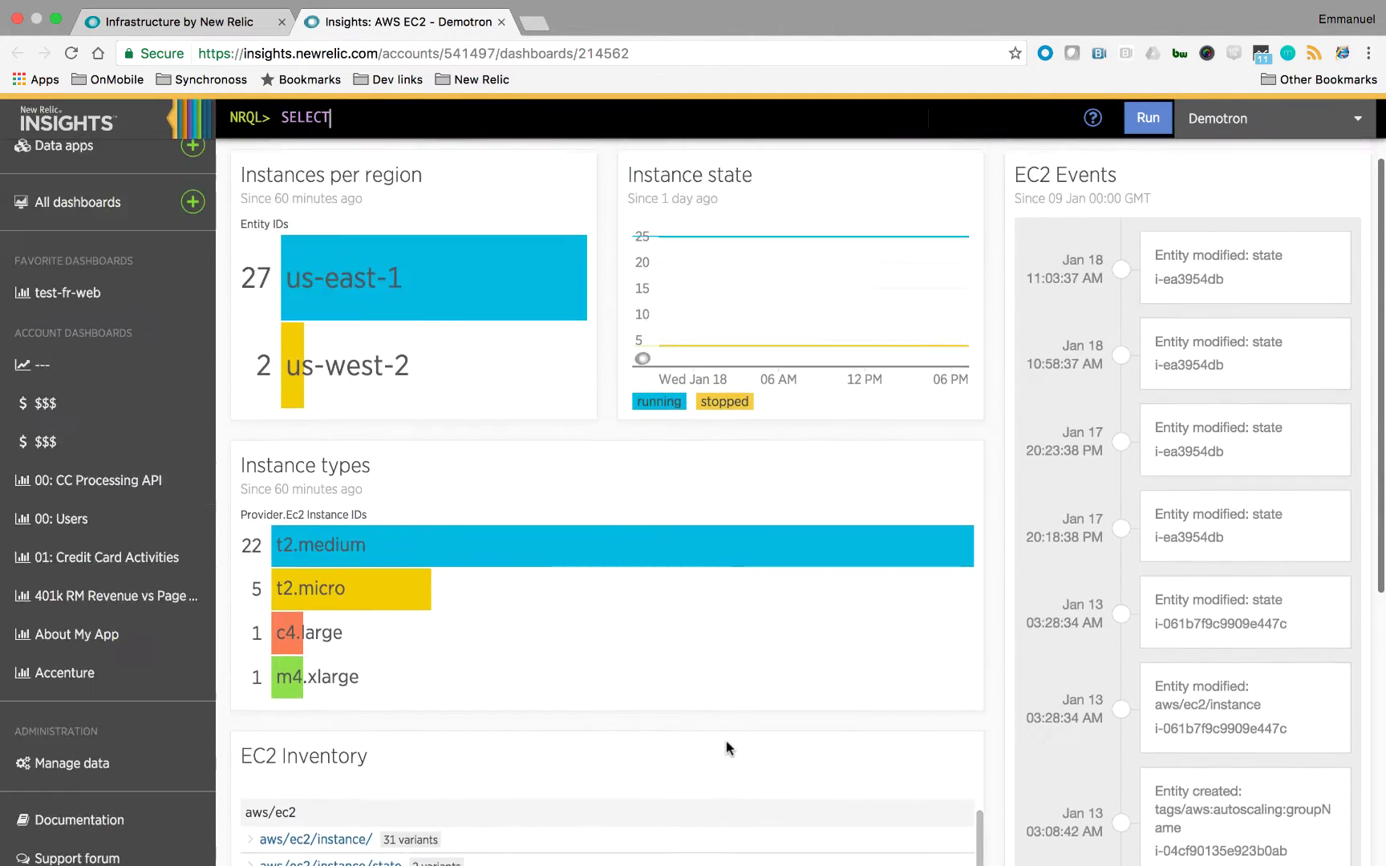
{"action": "scroll", "coordinate": [727, 748], "scroll_direction": "up", "scroll_amount": 2}
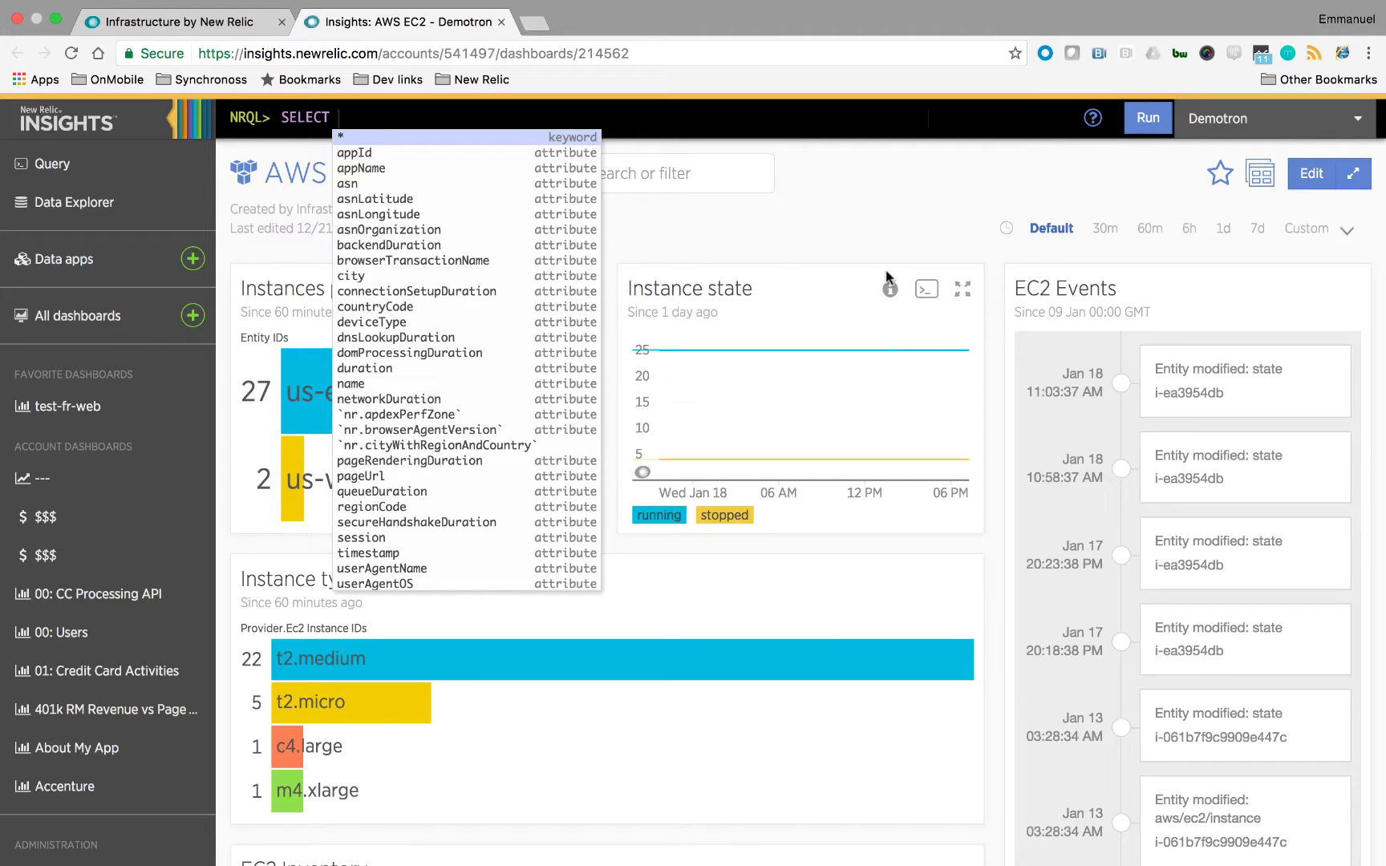
Return to the Infrastructure integrations list and open the S3 dashboard of the ICE account.
{"action": "left_click", "coordinate": [173, 41]}
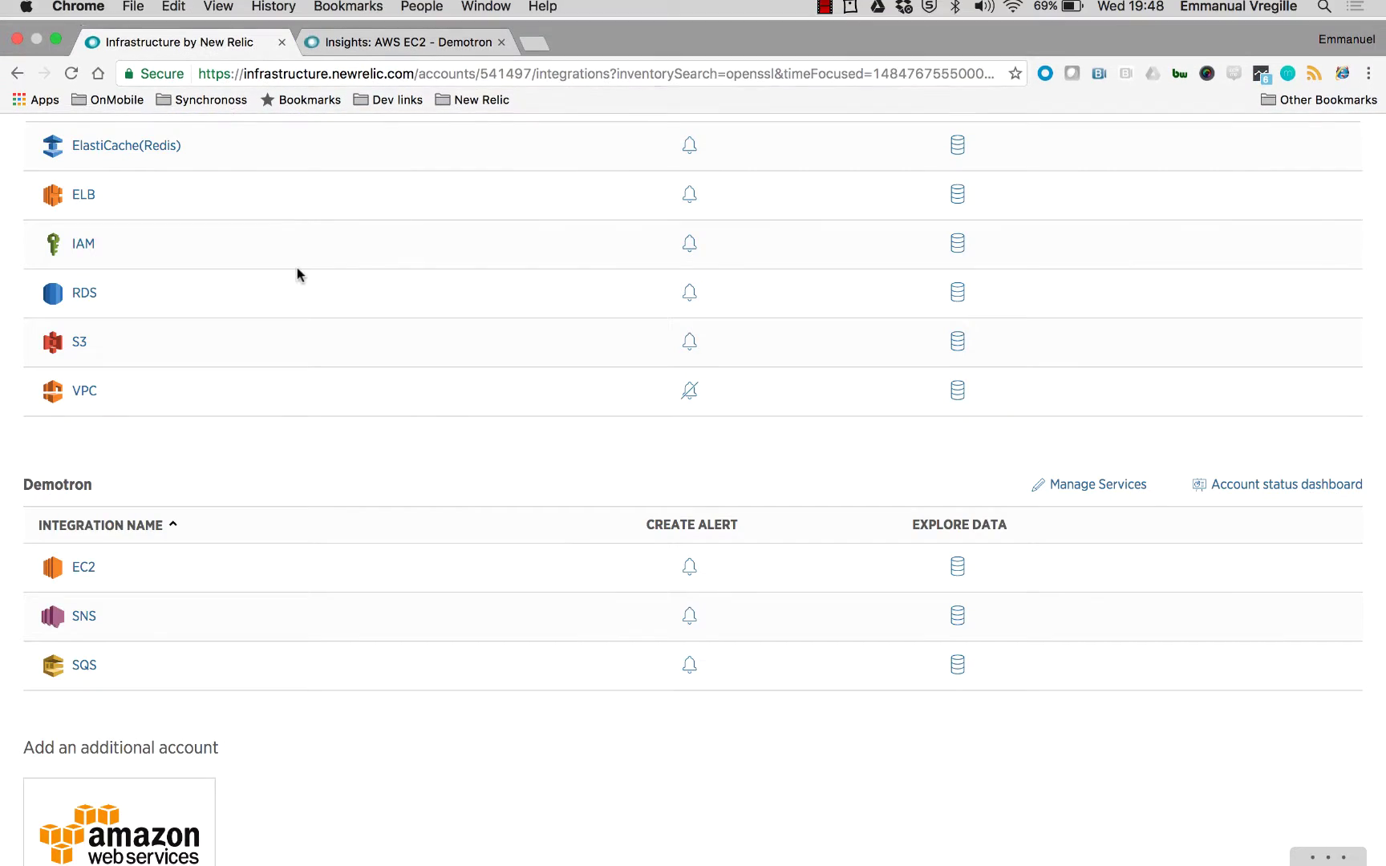
{"action": "scroll", "coordinate": [303, 365], "scroll_direction": "up", "scroll_amount": 5}
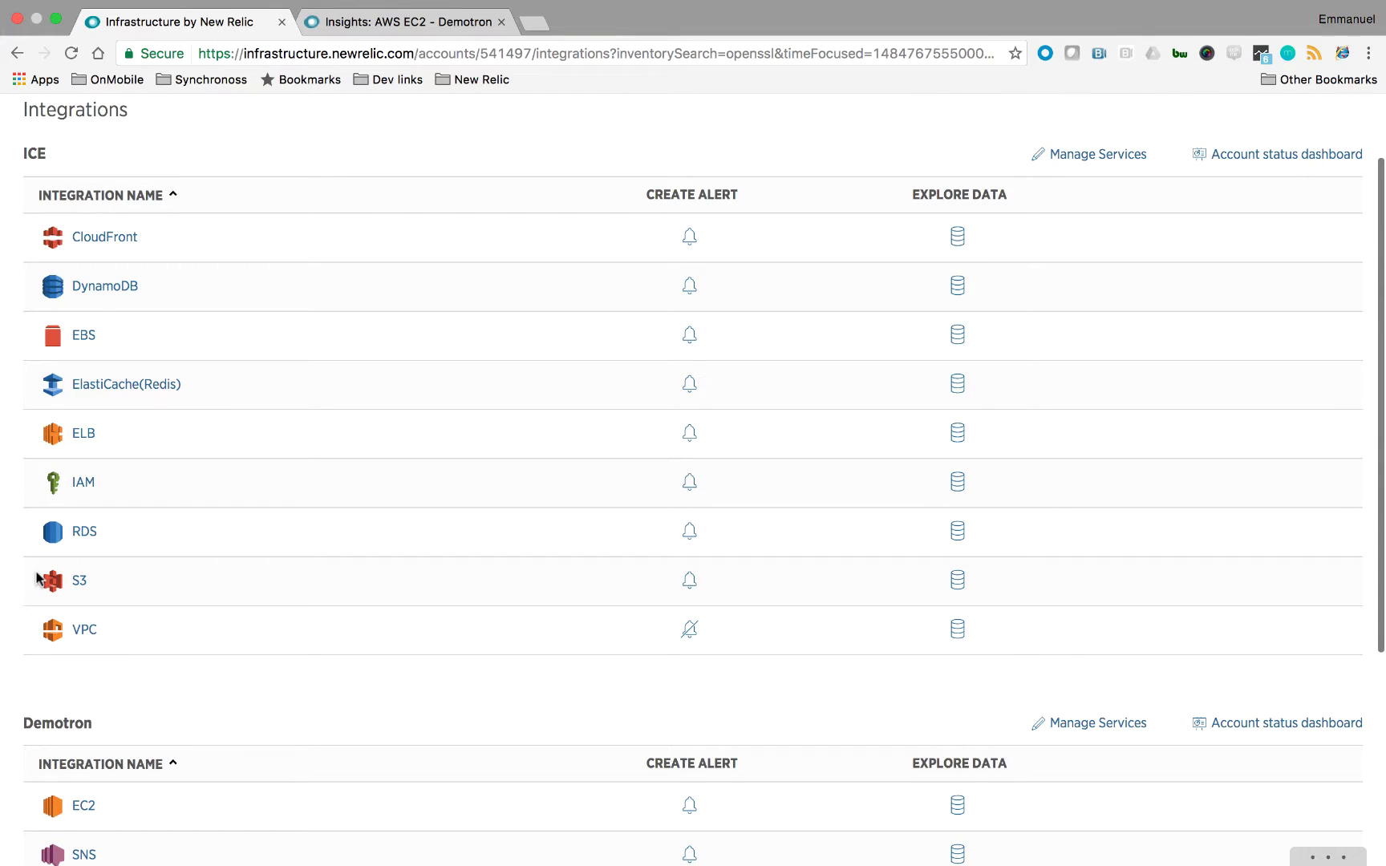
{"action": "left_click", "coordinate": [74, 583]}
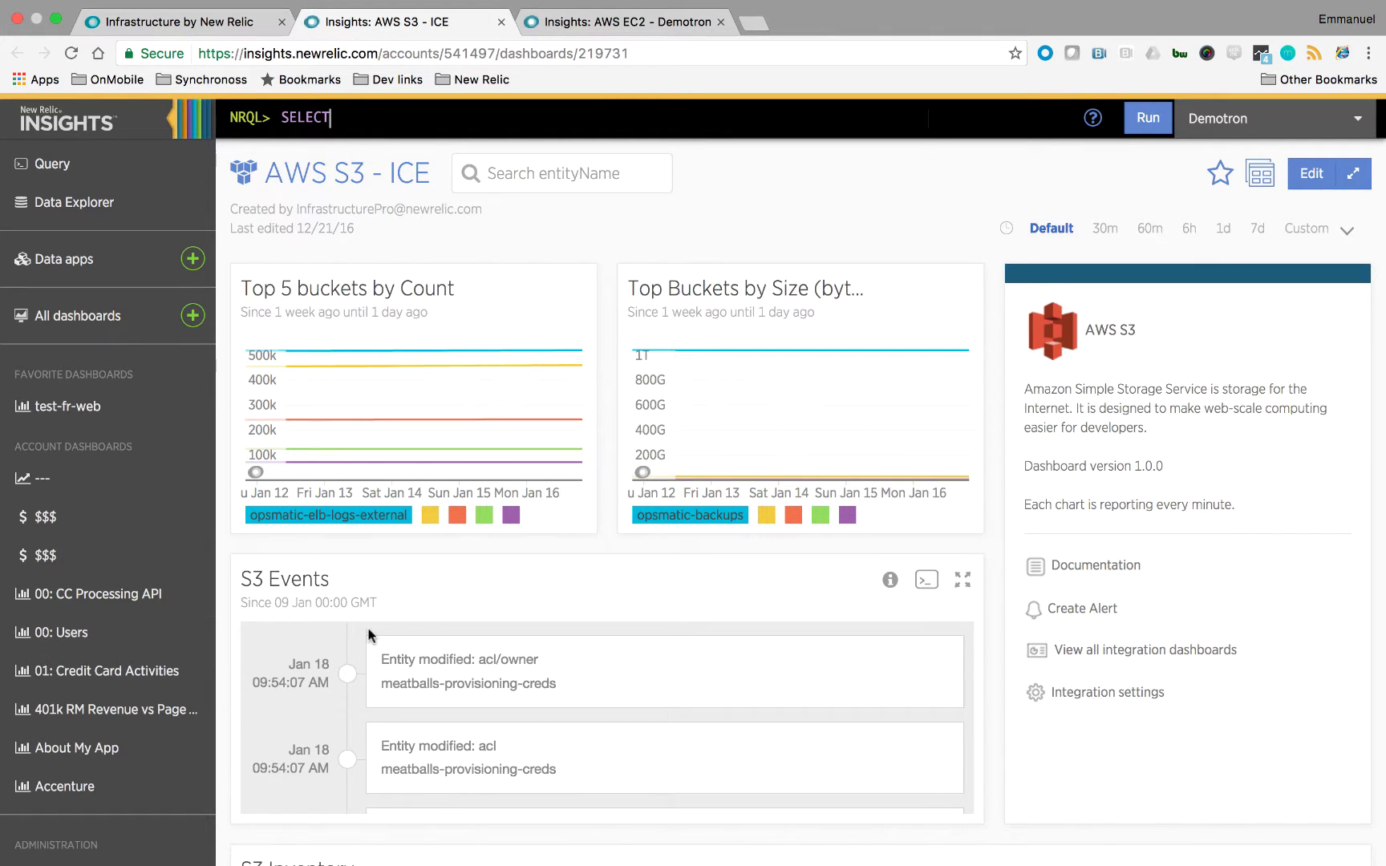
Examine the S3 dashboard's bucket charts, entity modification events and S3 inventory entries.
{"action": "scroll", "coordinate": [369, 635], "scroll_direction": "down", "scroll_amount": 2}
{"action": "scroll", "coordinate": [425, 465], "scroll_direction": "down", "scroll_amount": 2}
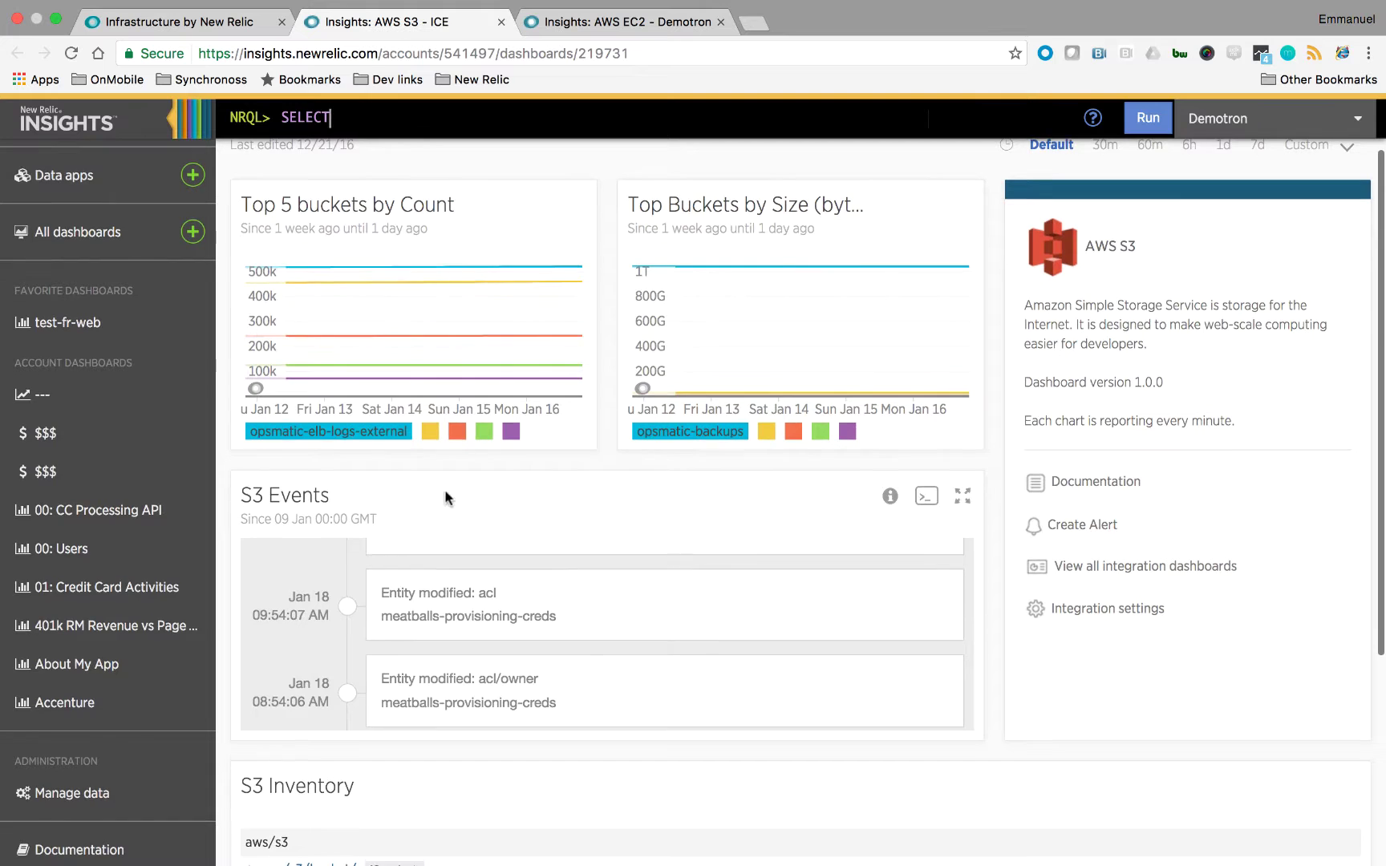
{"action": "scroll", "coordinate": [447, 498], "scroll_direction": "down", "scroll_amount": 2}
{"action": "scroll", "coordinate": [526, 680], "scroll_direction": "up", "scroll_amount": 3}
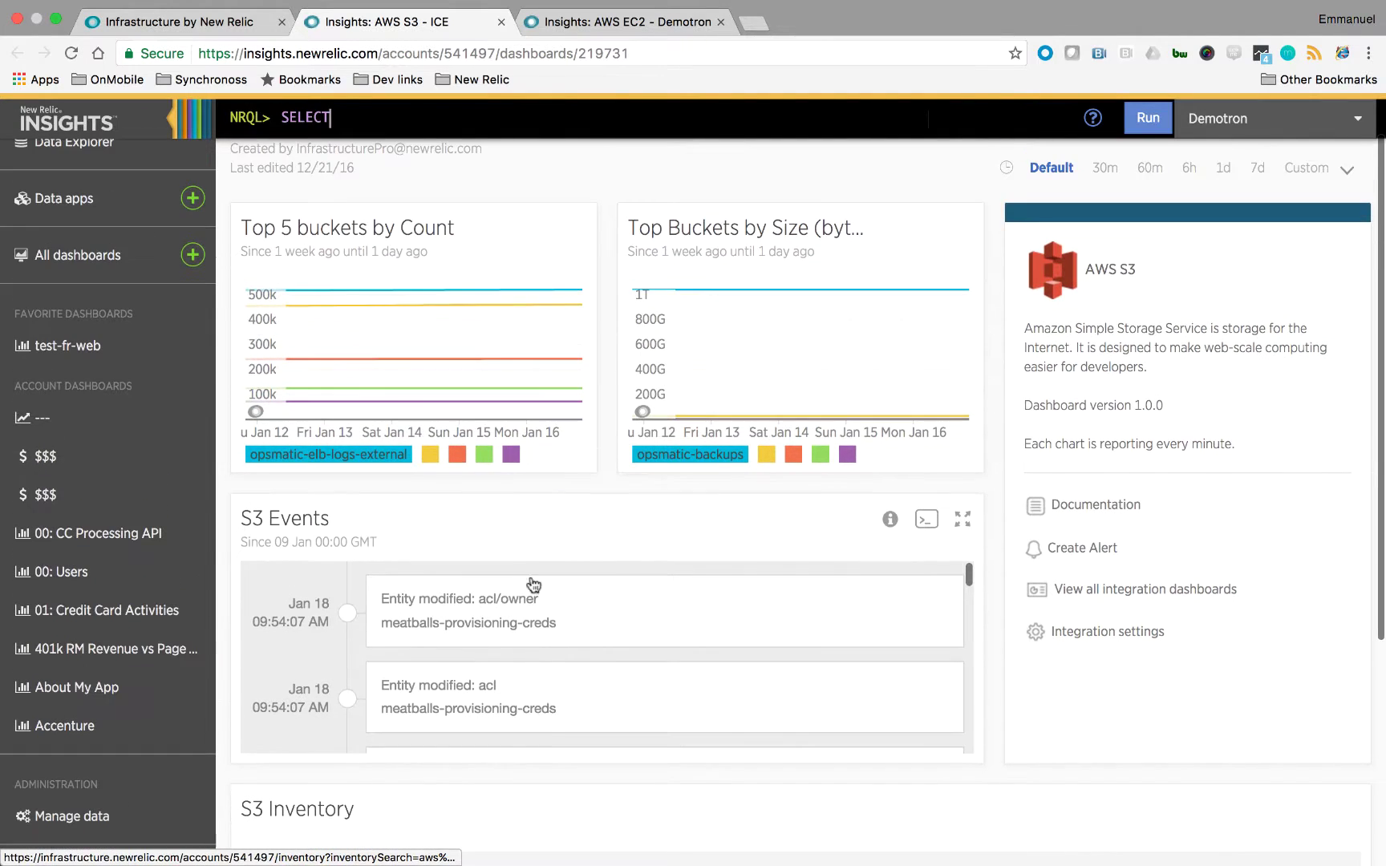
{"action": "scroll", "coordinate": [546, 735], "scroll_direction": "down", "scroll_amount": 5}
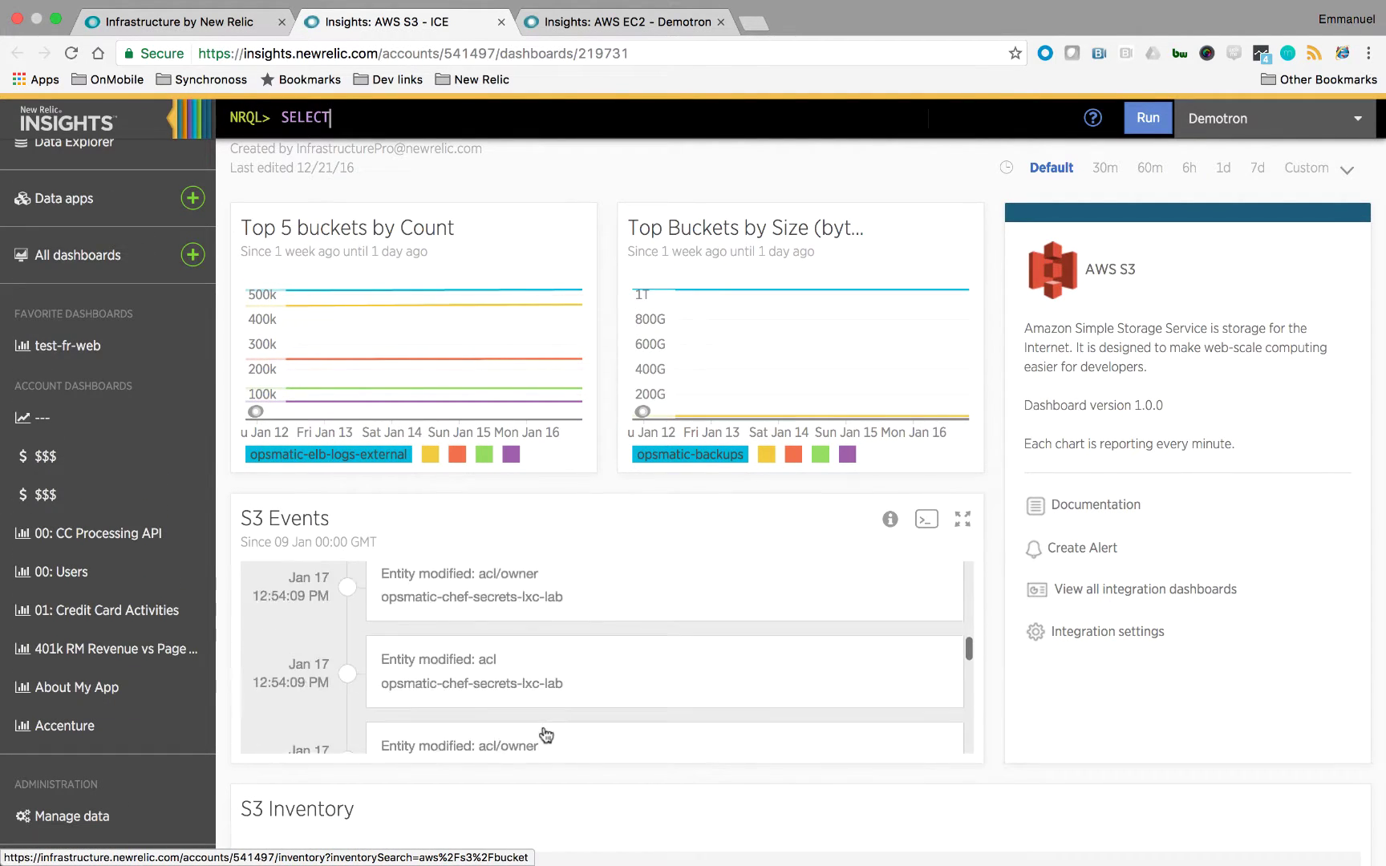
{"action": "scroll", "coordinate": [545, 735], "scroll_direction": "down", "scroll_amount": 3}
{"action": "scroll", "coordinate": [595, 819], "scroll_direction": "down", "scroll_amount": 5}
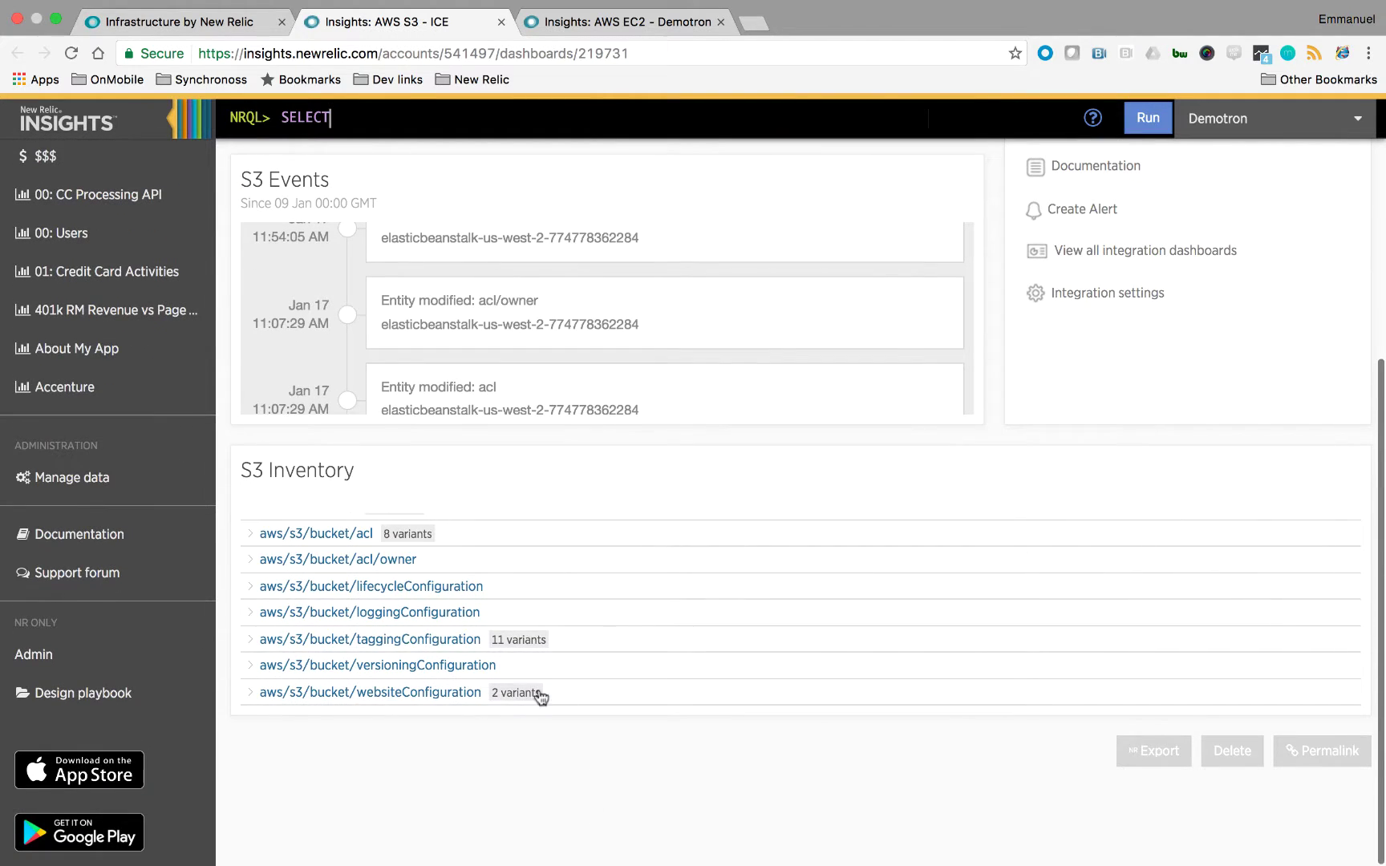
{"action": "scroll", "coordinate": [541, 696], "scroll_direction": "up", "scroll_amount": 4}
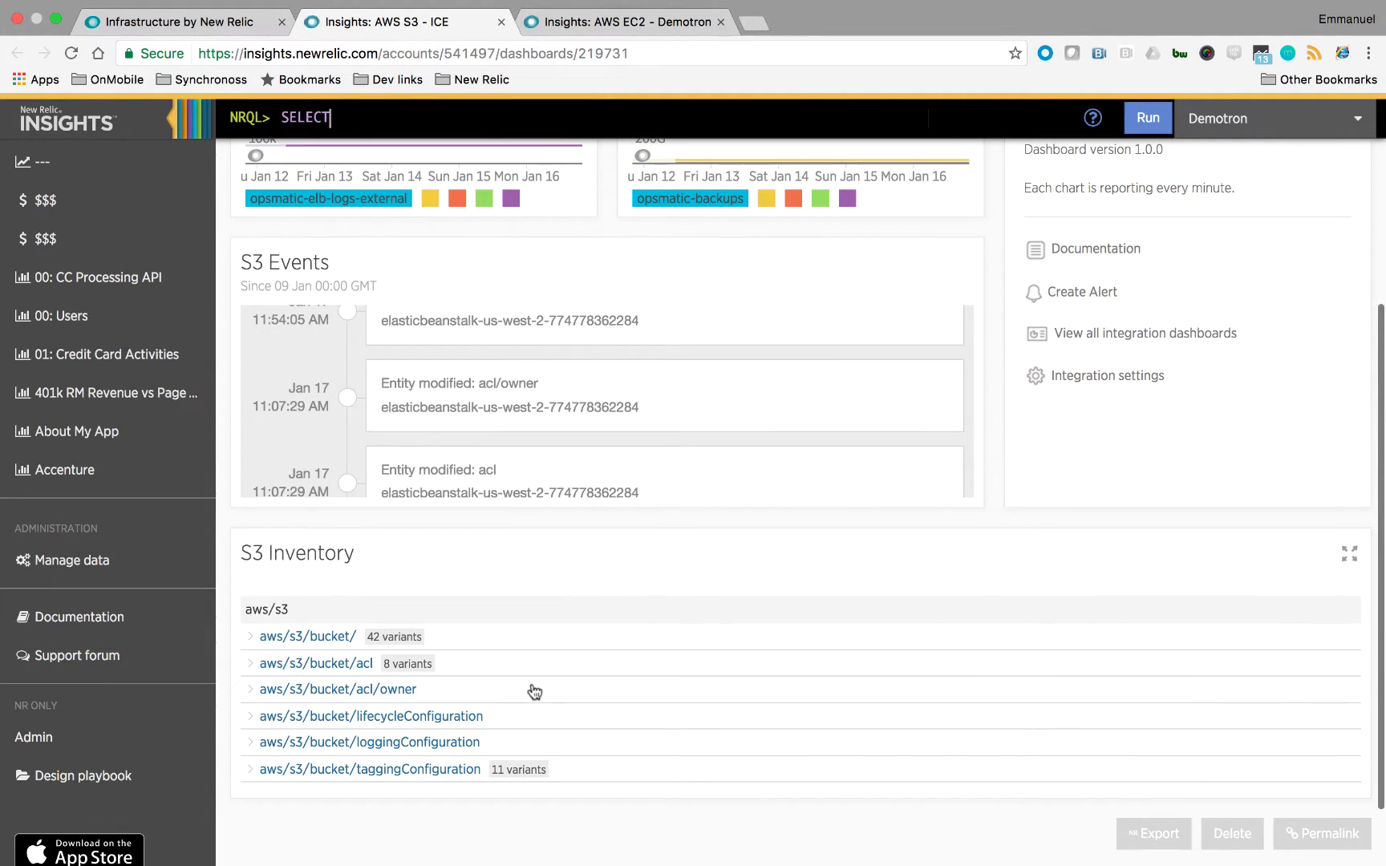
{"action": "scroll", "coordinate": [534, 691], "scroll_direction": "up", "scroll_amount": 5}
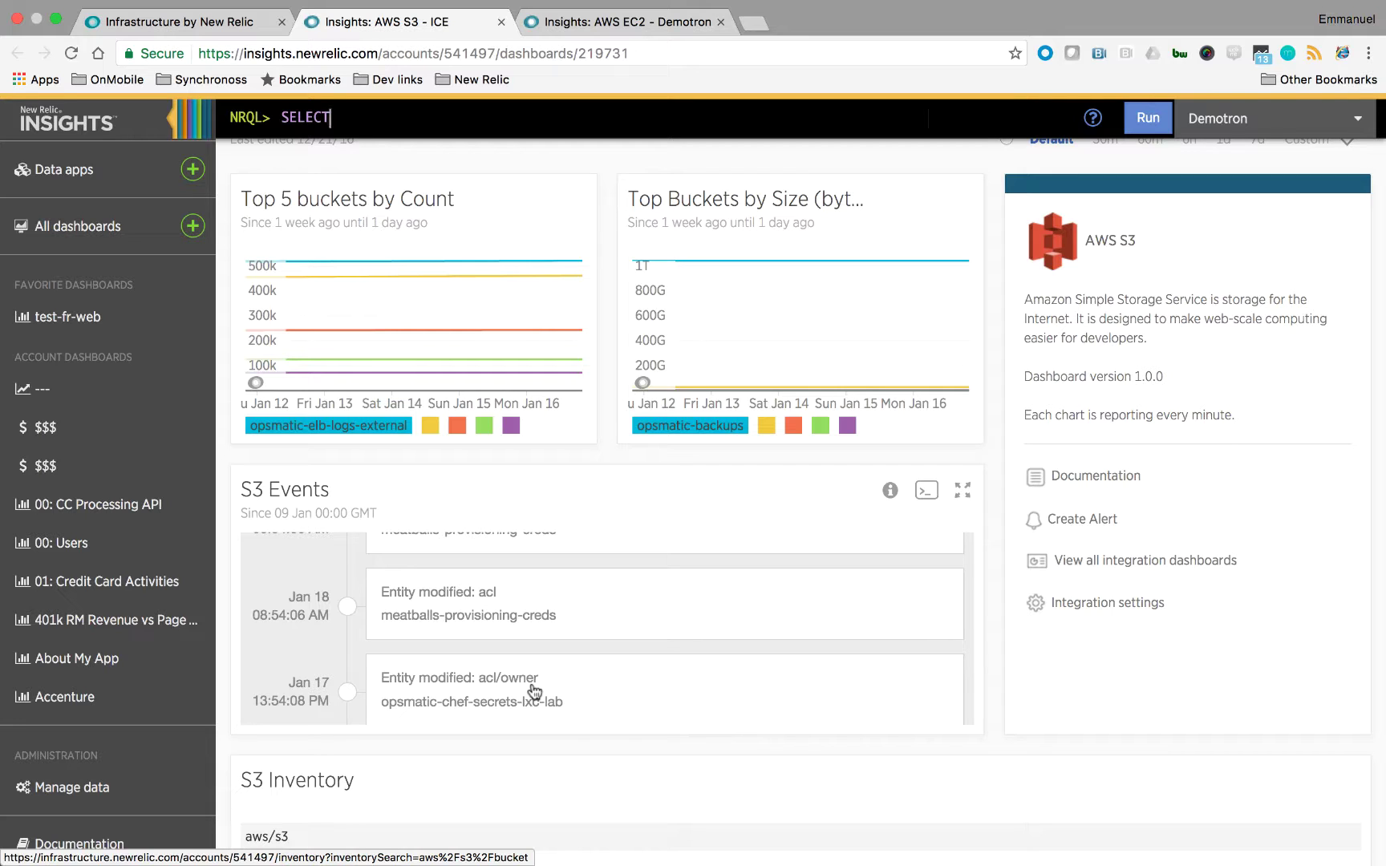
Go back to Infrastructure from the S3 dashboard and show the Compute metrics of all hosts.
{"action": "left_click", "coordinate": [242, 24]}
{"action": "scroll", "coordinate": [388, 297], "scroll_direction": "up", "scroll_amount": 2}
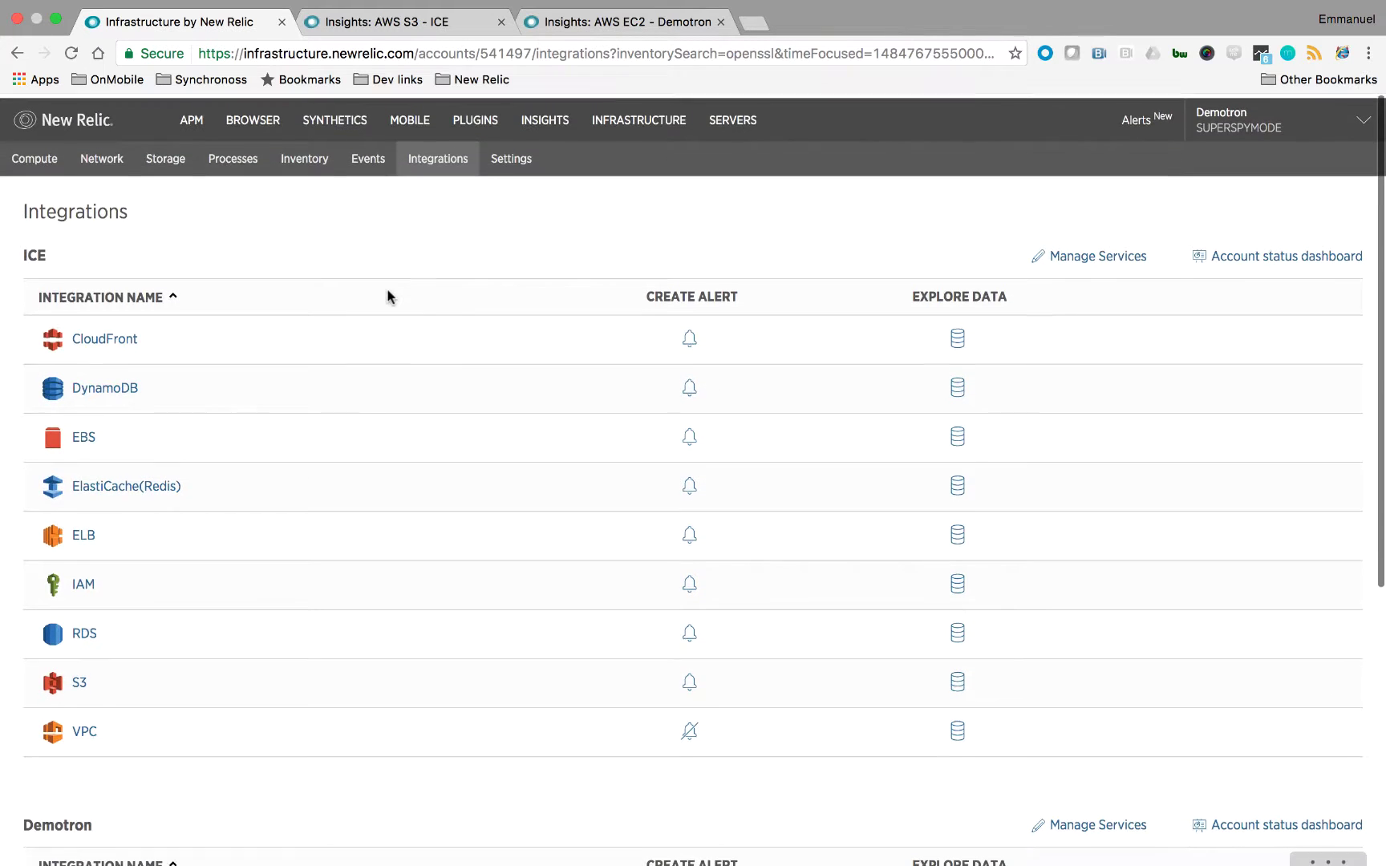
{"action": "left_click", "coordinate": [29, 168]}
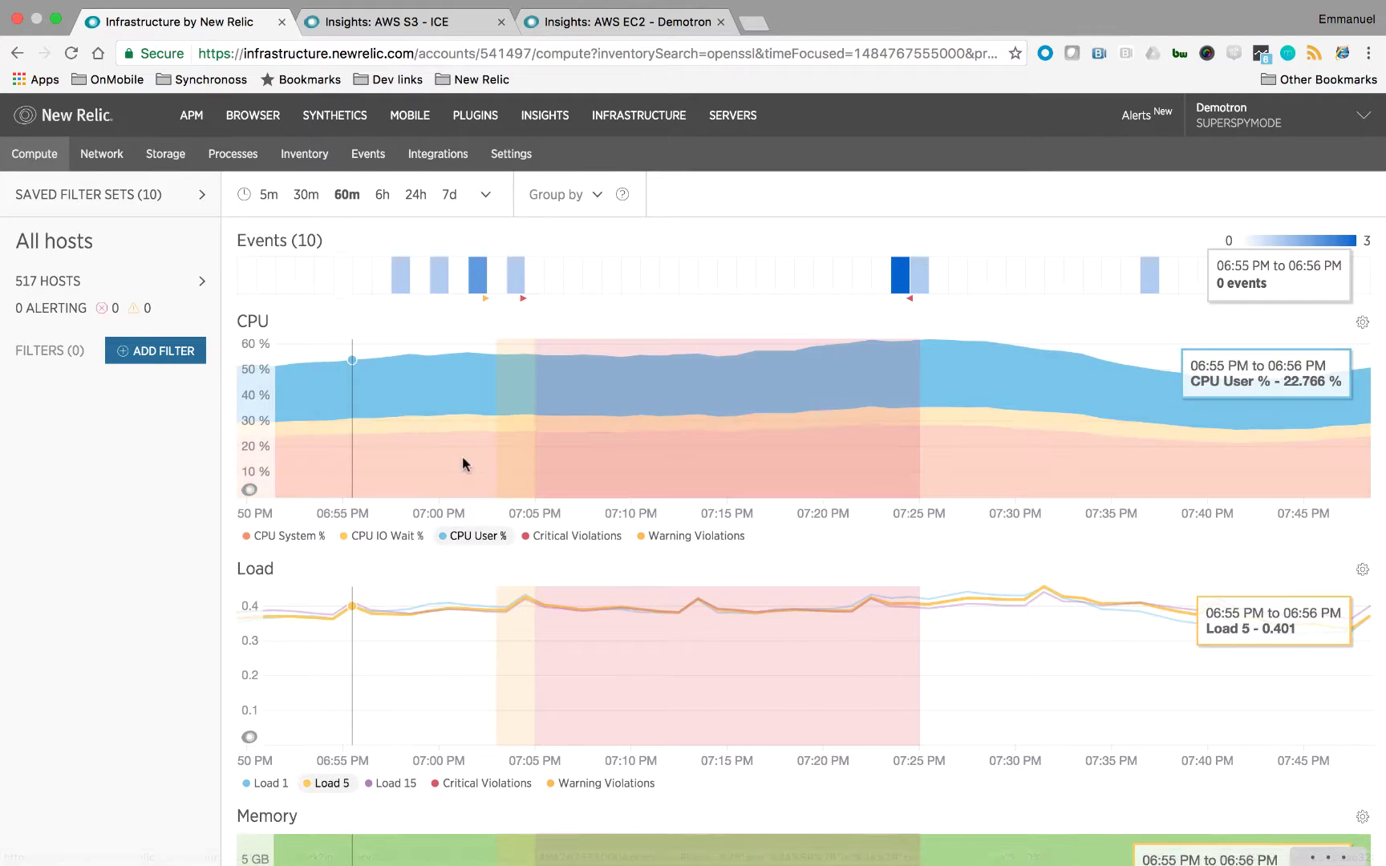
View the Application Response Time chart's alternative metrics and compare the chart with the Load and Memory charts over the same period.
{"action": "scroll", "coordinate": [482, 486], "scroll_direction": "down", "scroll_amount": 5}
{"action": "scroll", "coordinate": [484, 493], "scroll_direction": "down", "scroll_amount": 3}
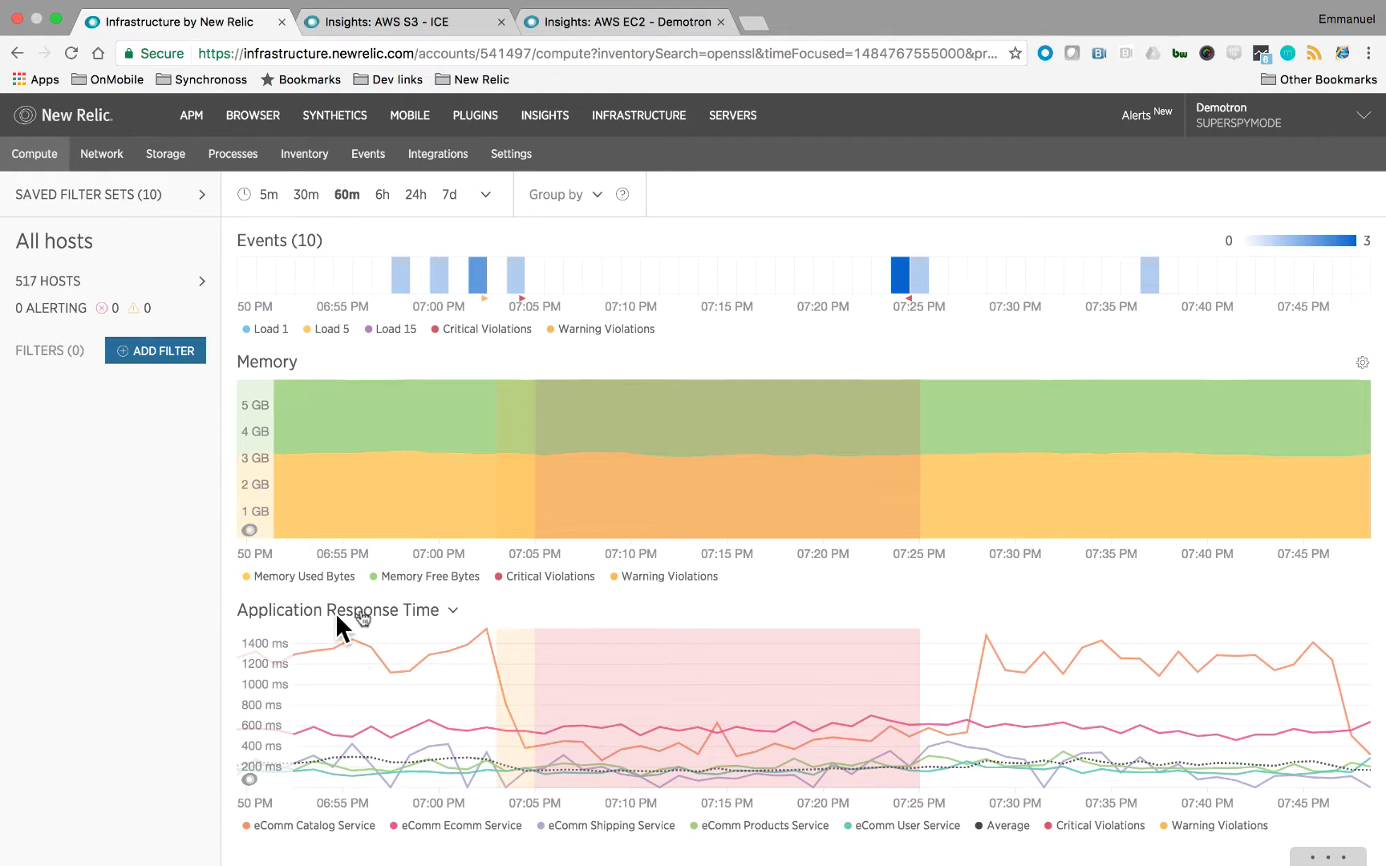
{"action": "left_click", "coordinate": [453, 614]}
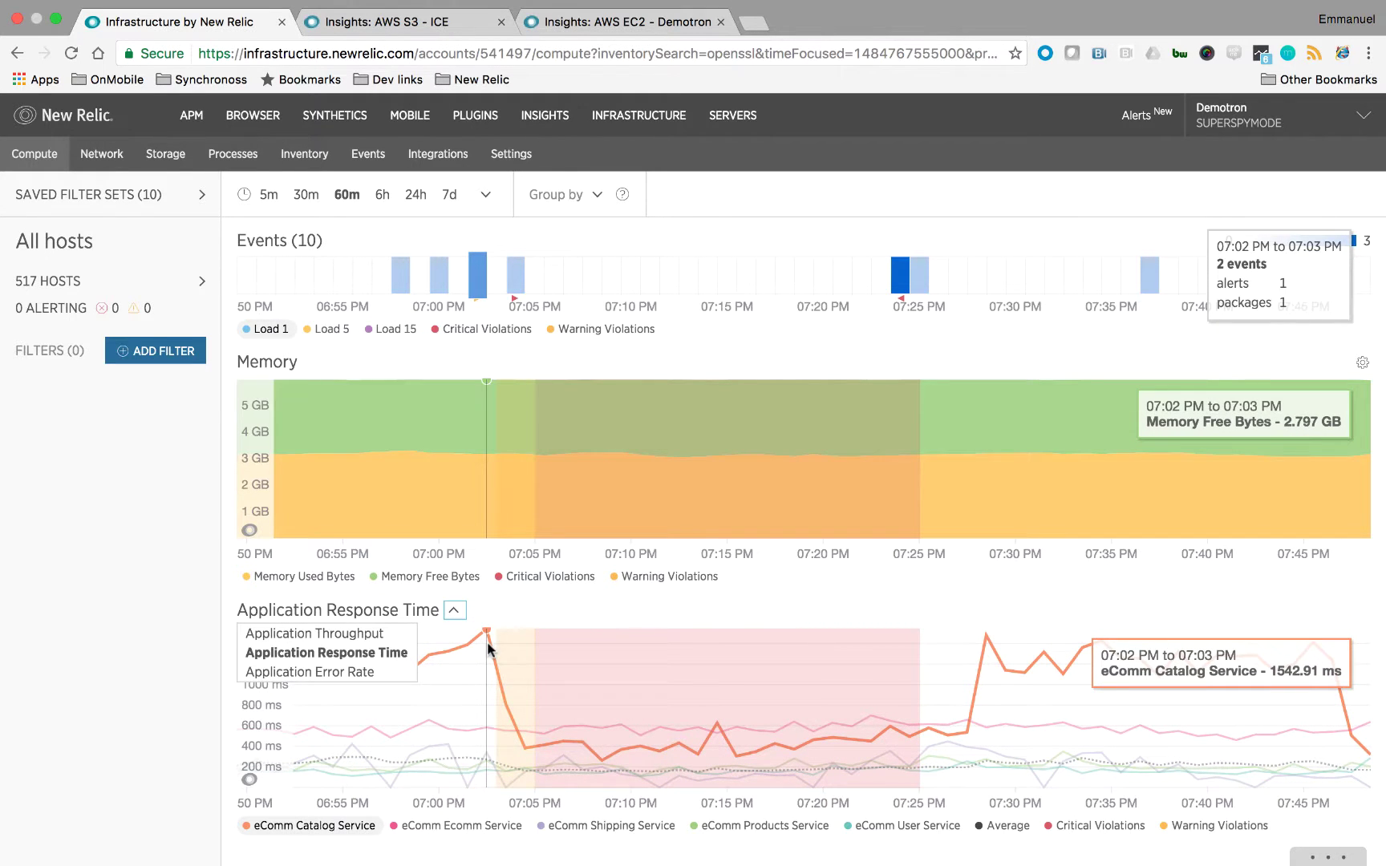
{"action": "scroll", "coordinate": [523, 527], "scroll_direction": "up", "scroll_amount": 3}
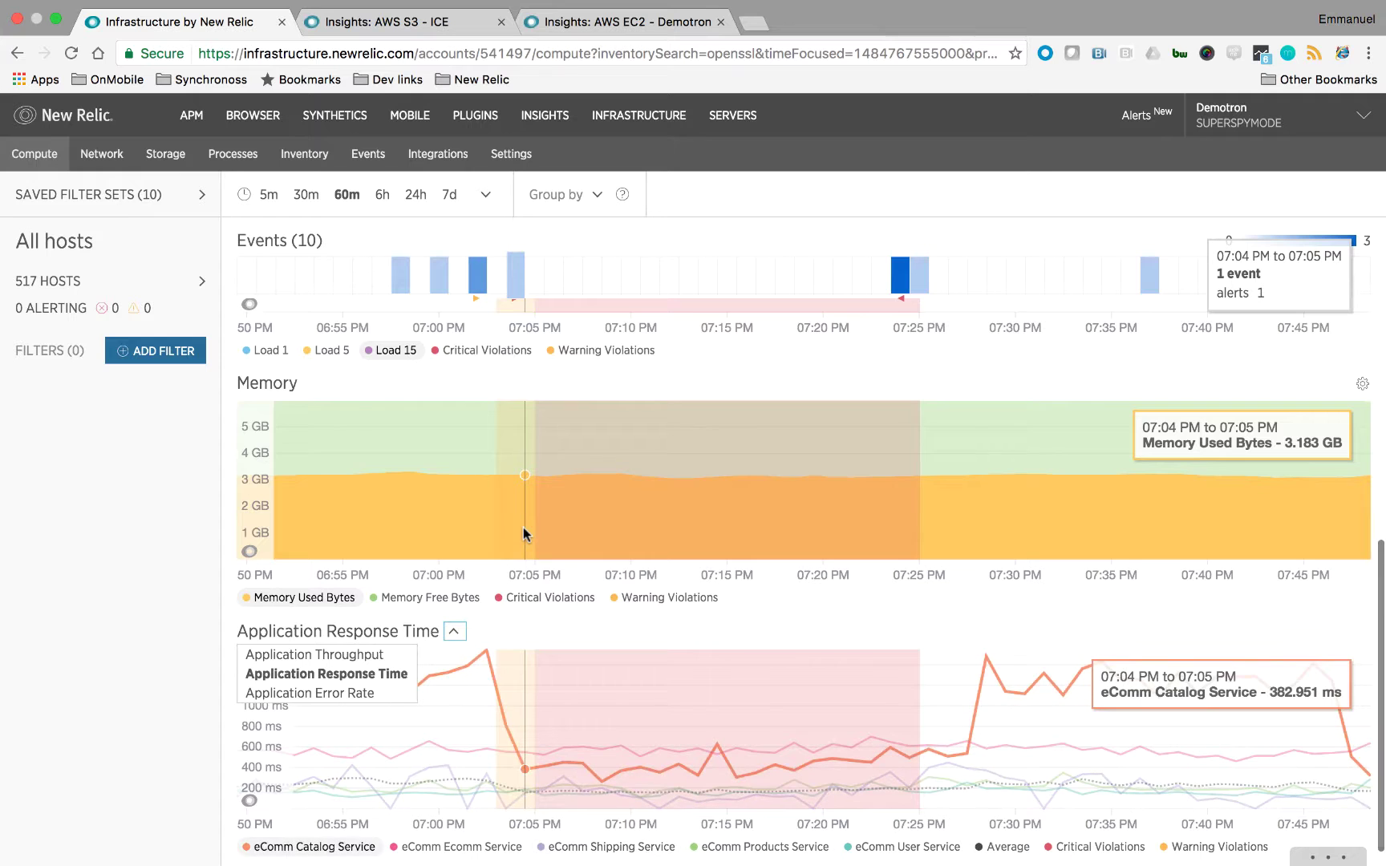
{"action": "scroll", "coordinate": [523, 529], "scroll_direction": "up", "scroll_amount": 2}
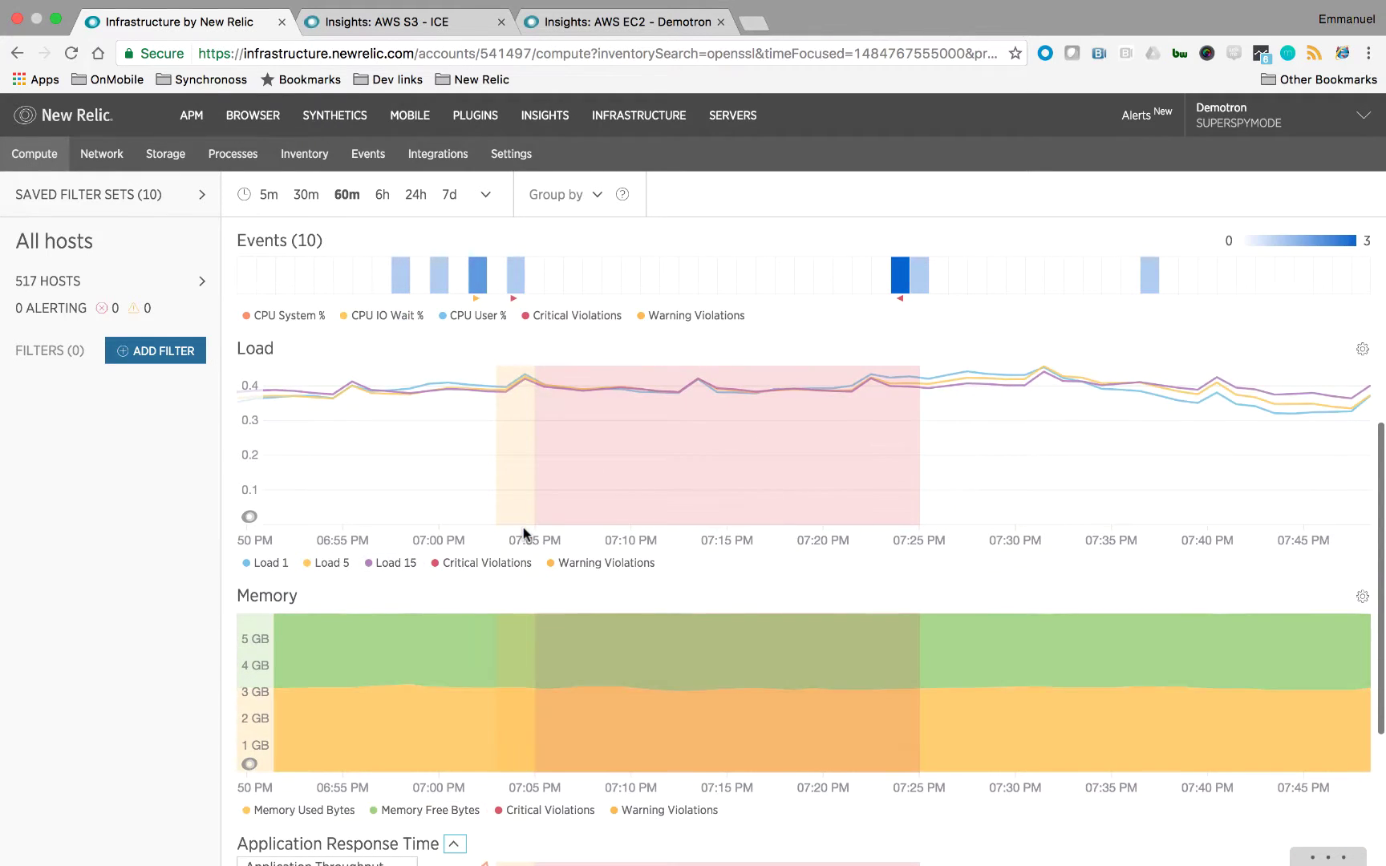
{"action": "scroll", "coordinate": [523, 534], "scroll_direction": "down", "scroll_amount": 3}
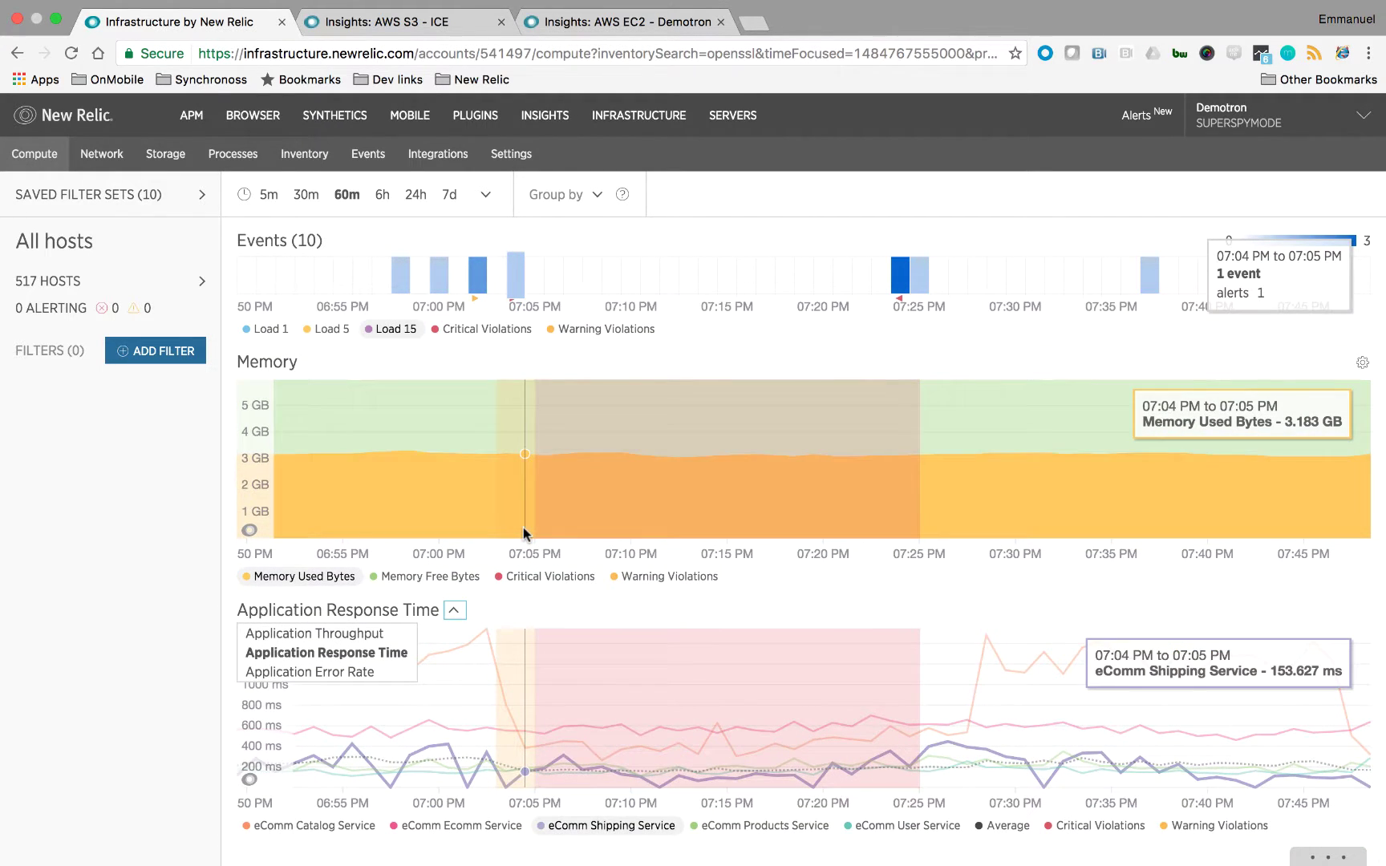